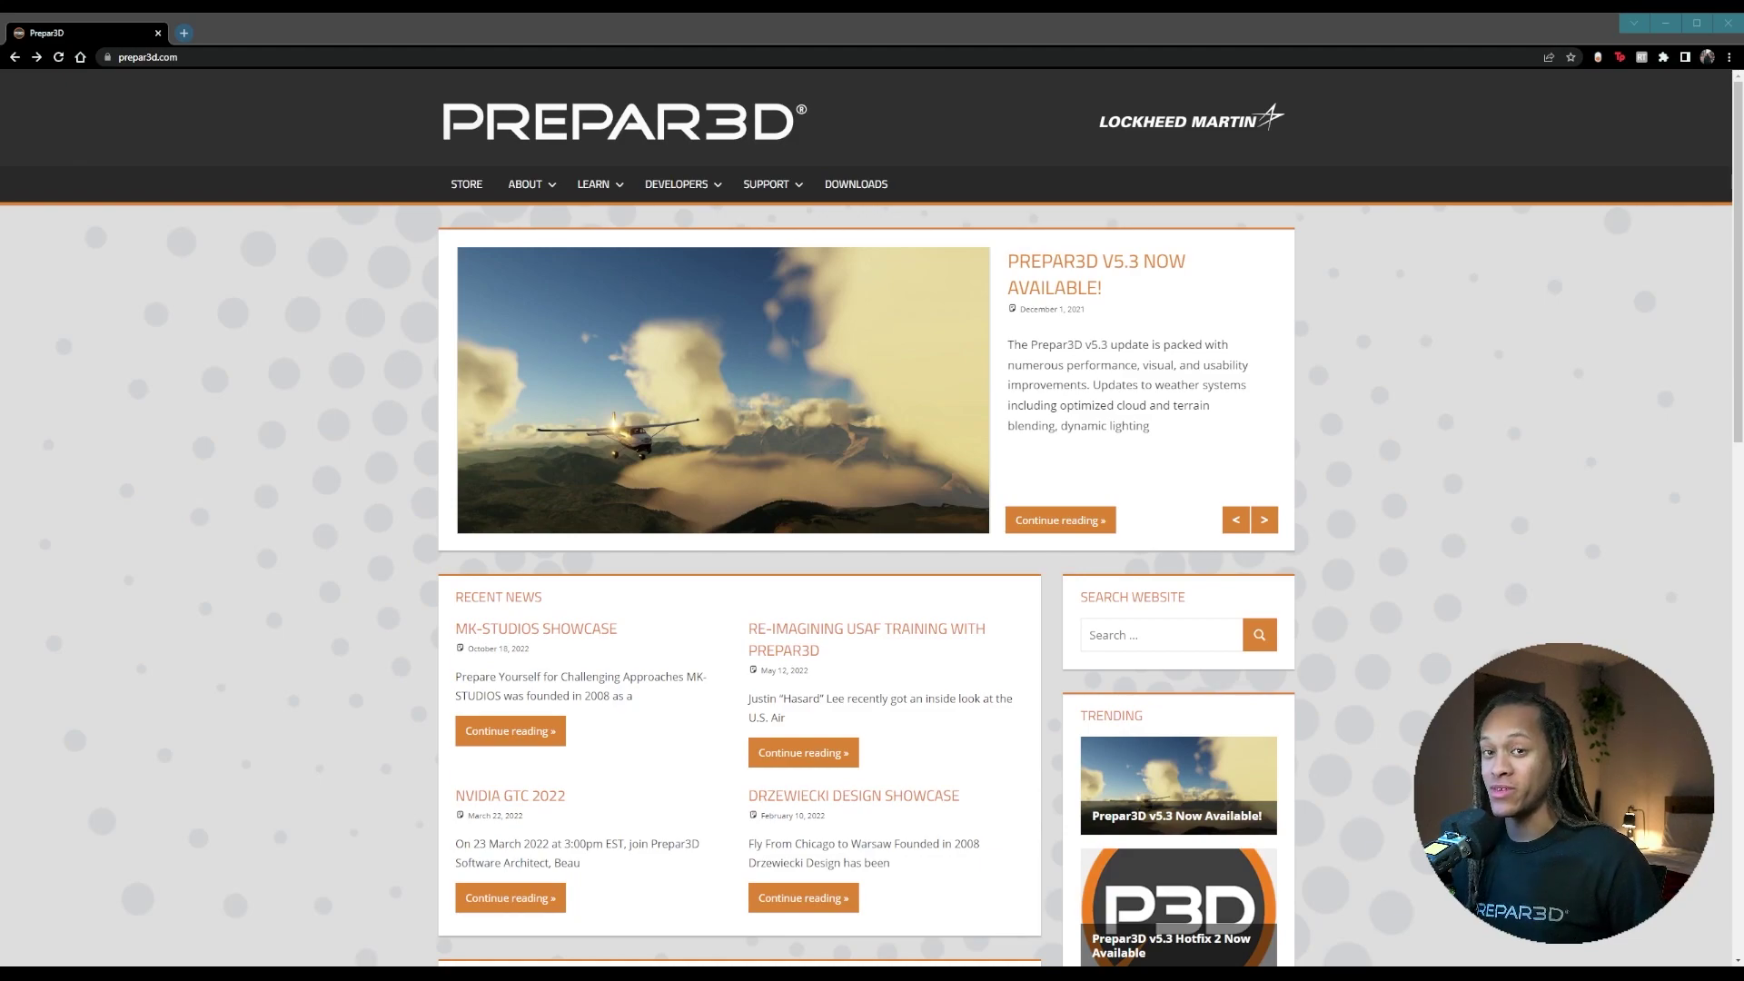
- Review the License Options comparison table, then go to the Prepar3D Store catalog
{"action": "mouse_move", "coordinate": [598, 184]}
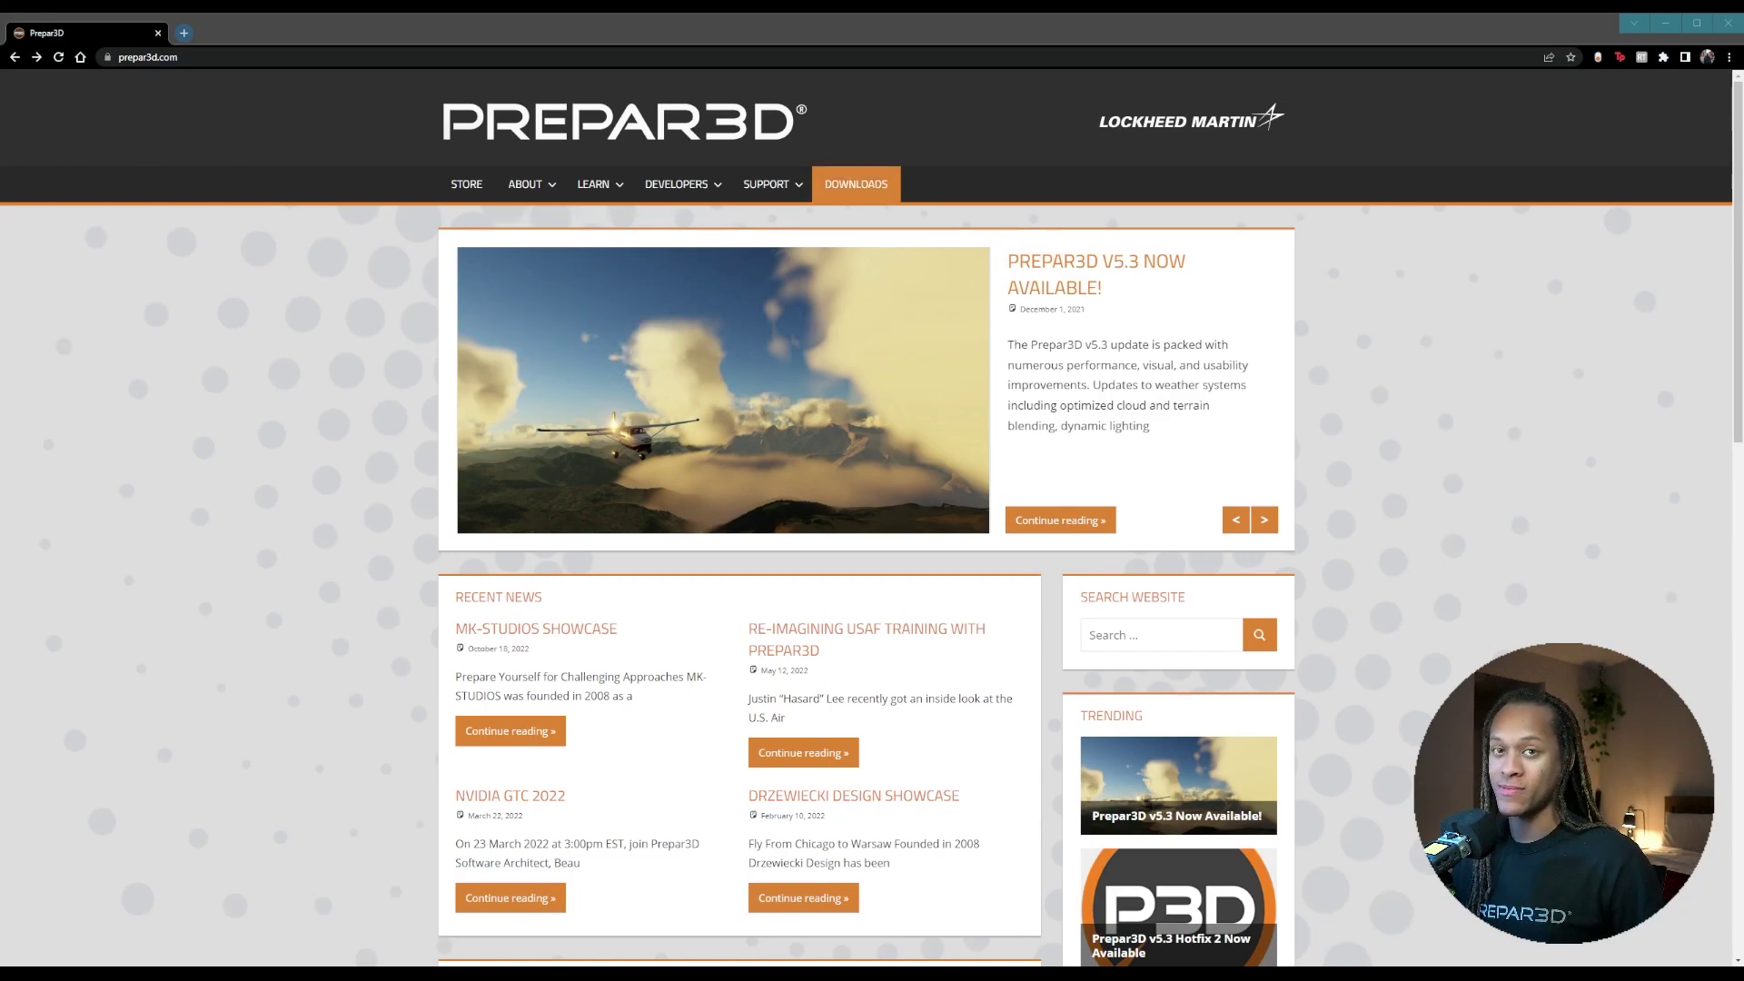
{"action": "mouse_move", "coordinate": [527, 183]}
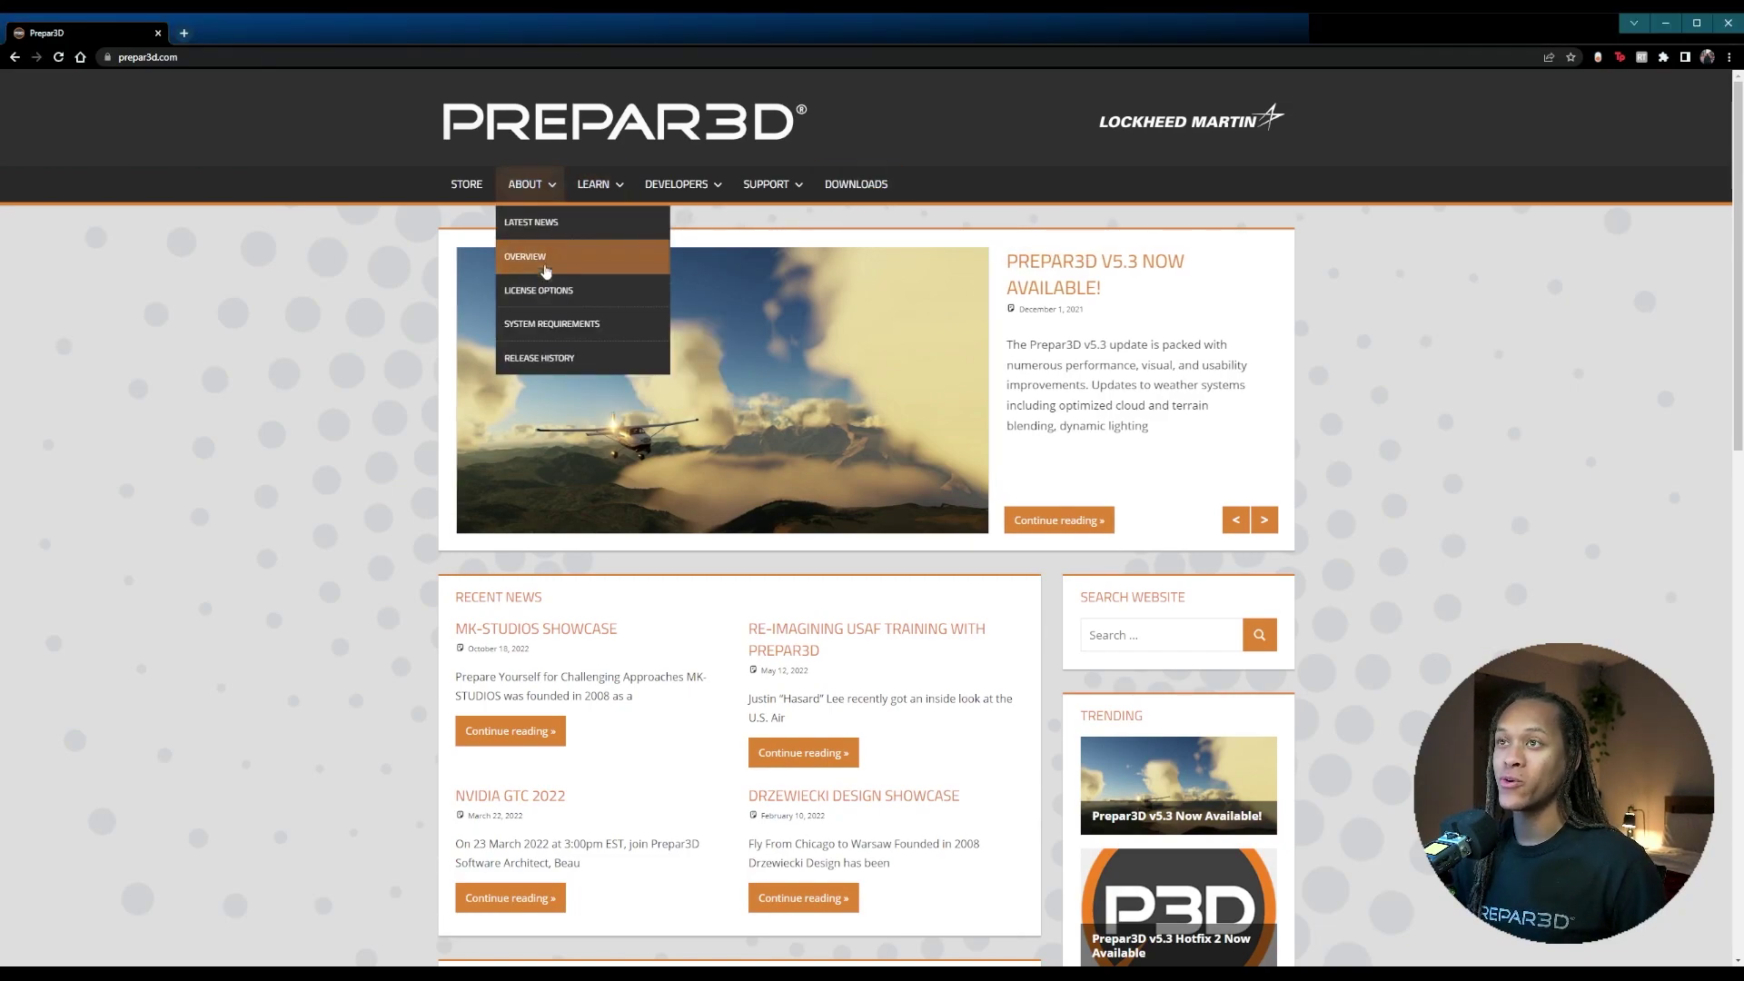
{"action": "left_click", "coordinate": [550, 298]}
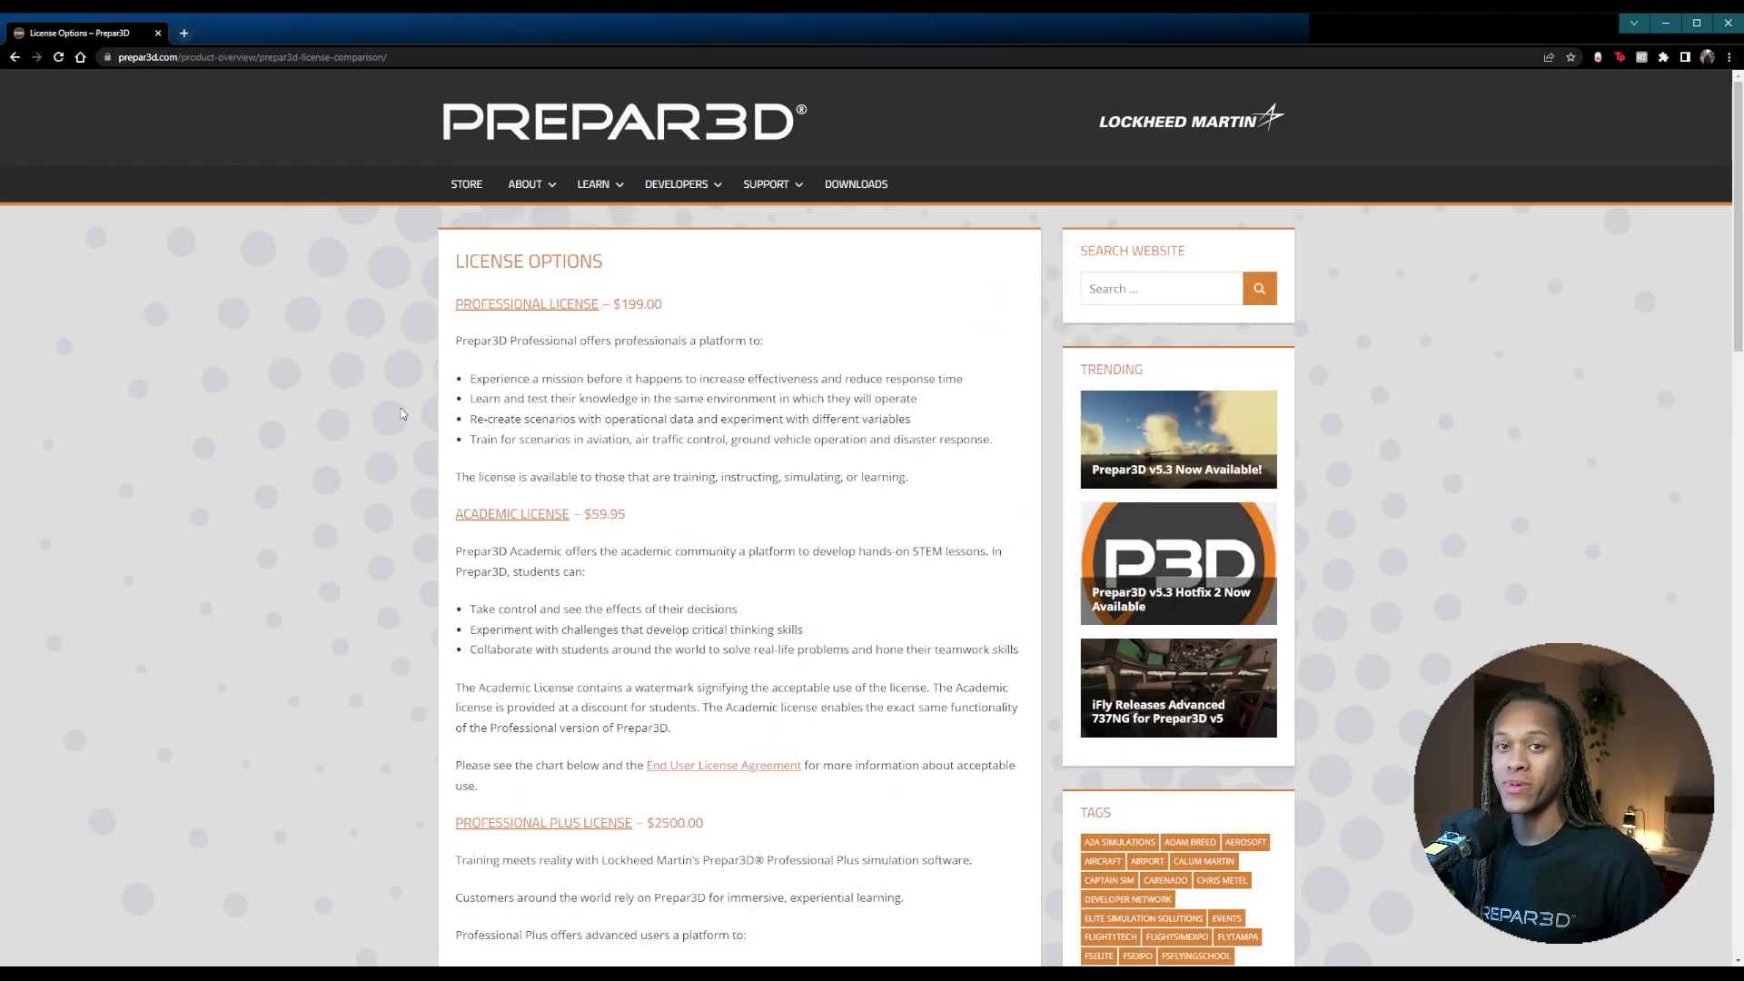
{"action": "scroll", "coordinate": [403, 413], "scroll_direction": "down", "scroll_amount": 15}
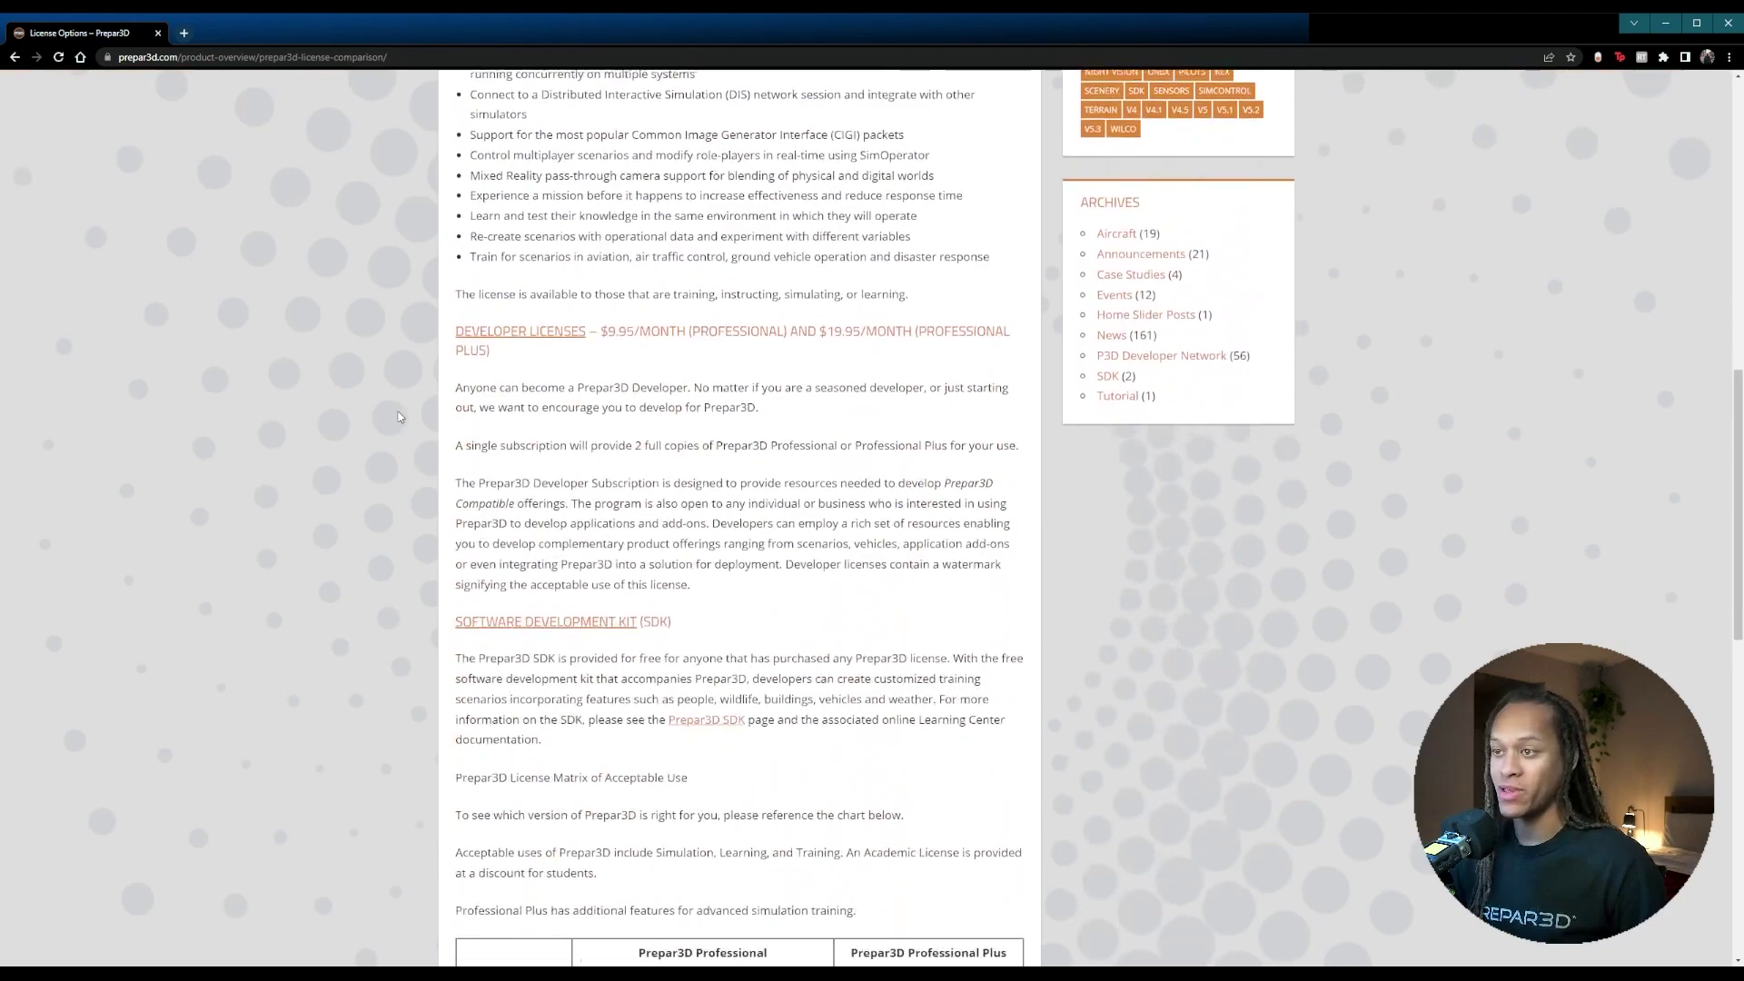
{"action": "scroll", "coordinate": [397, 416], "scroll_direction": "down", "scroll_amount": 3}
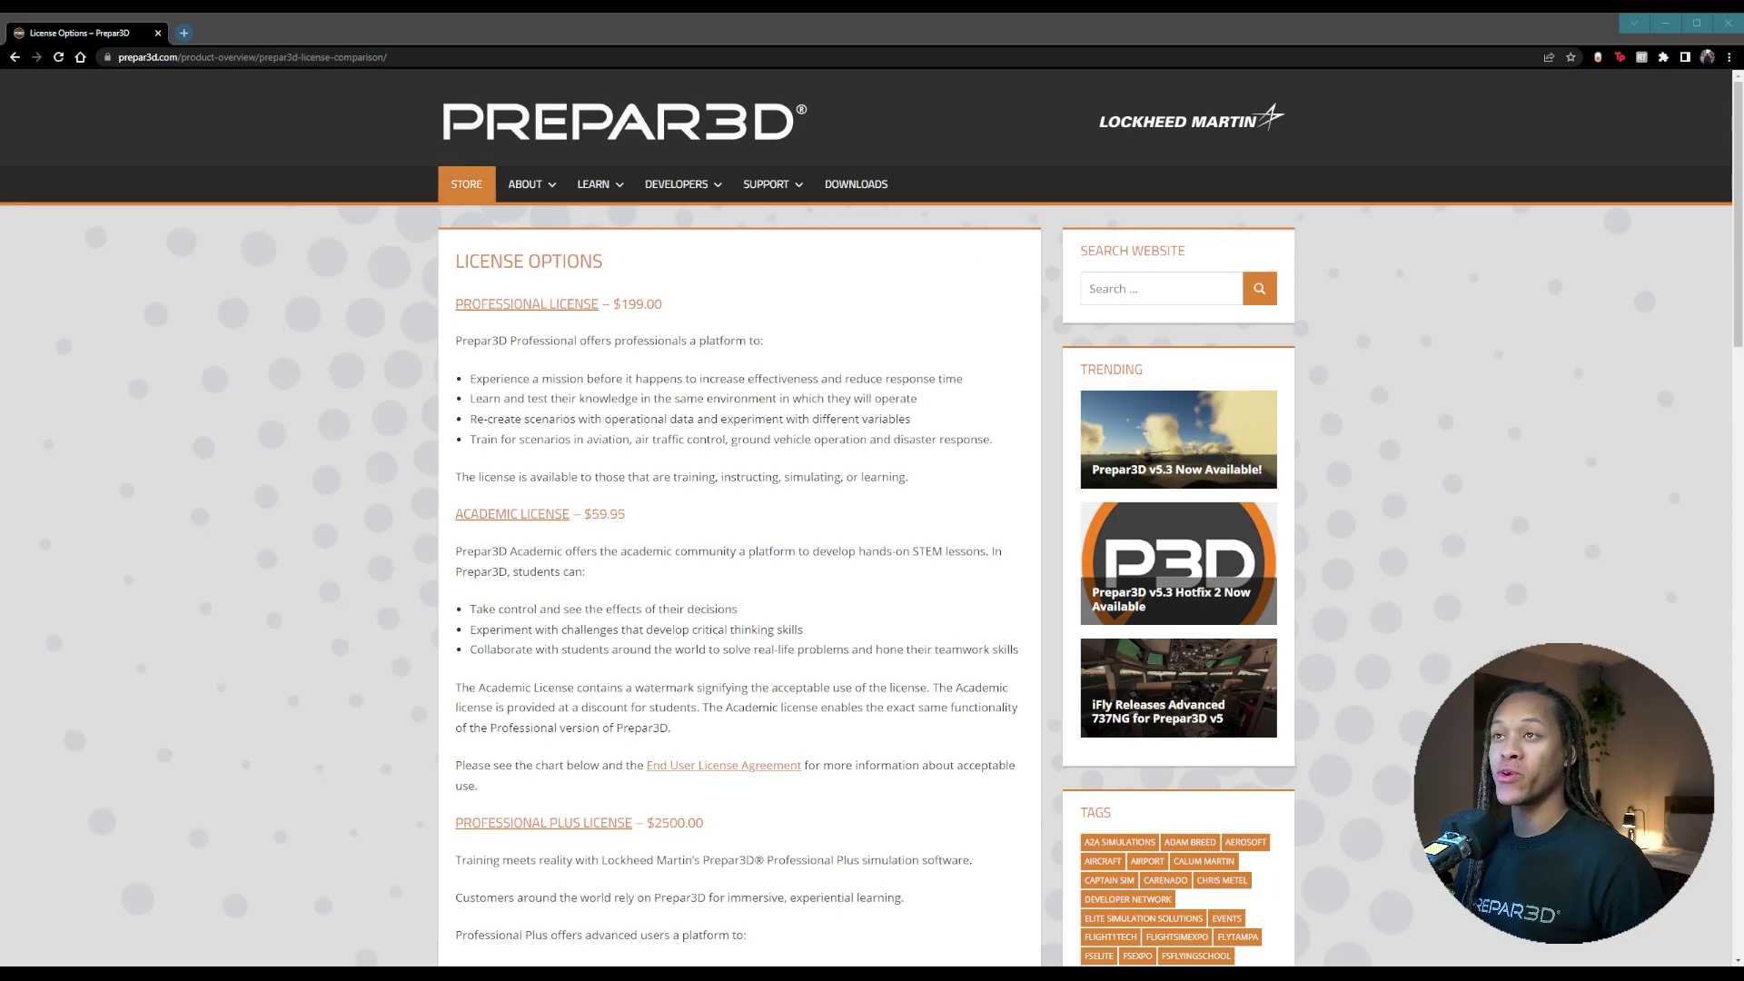
{"action": "mouse_move", "coordinate": [532, 184]}
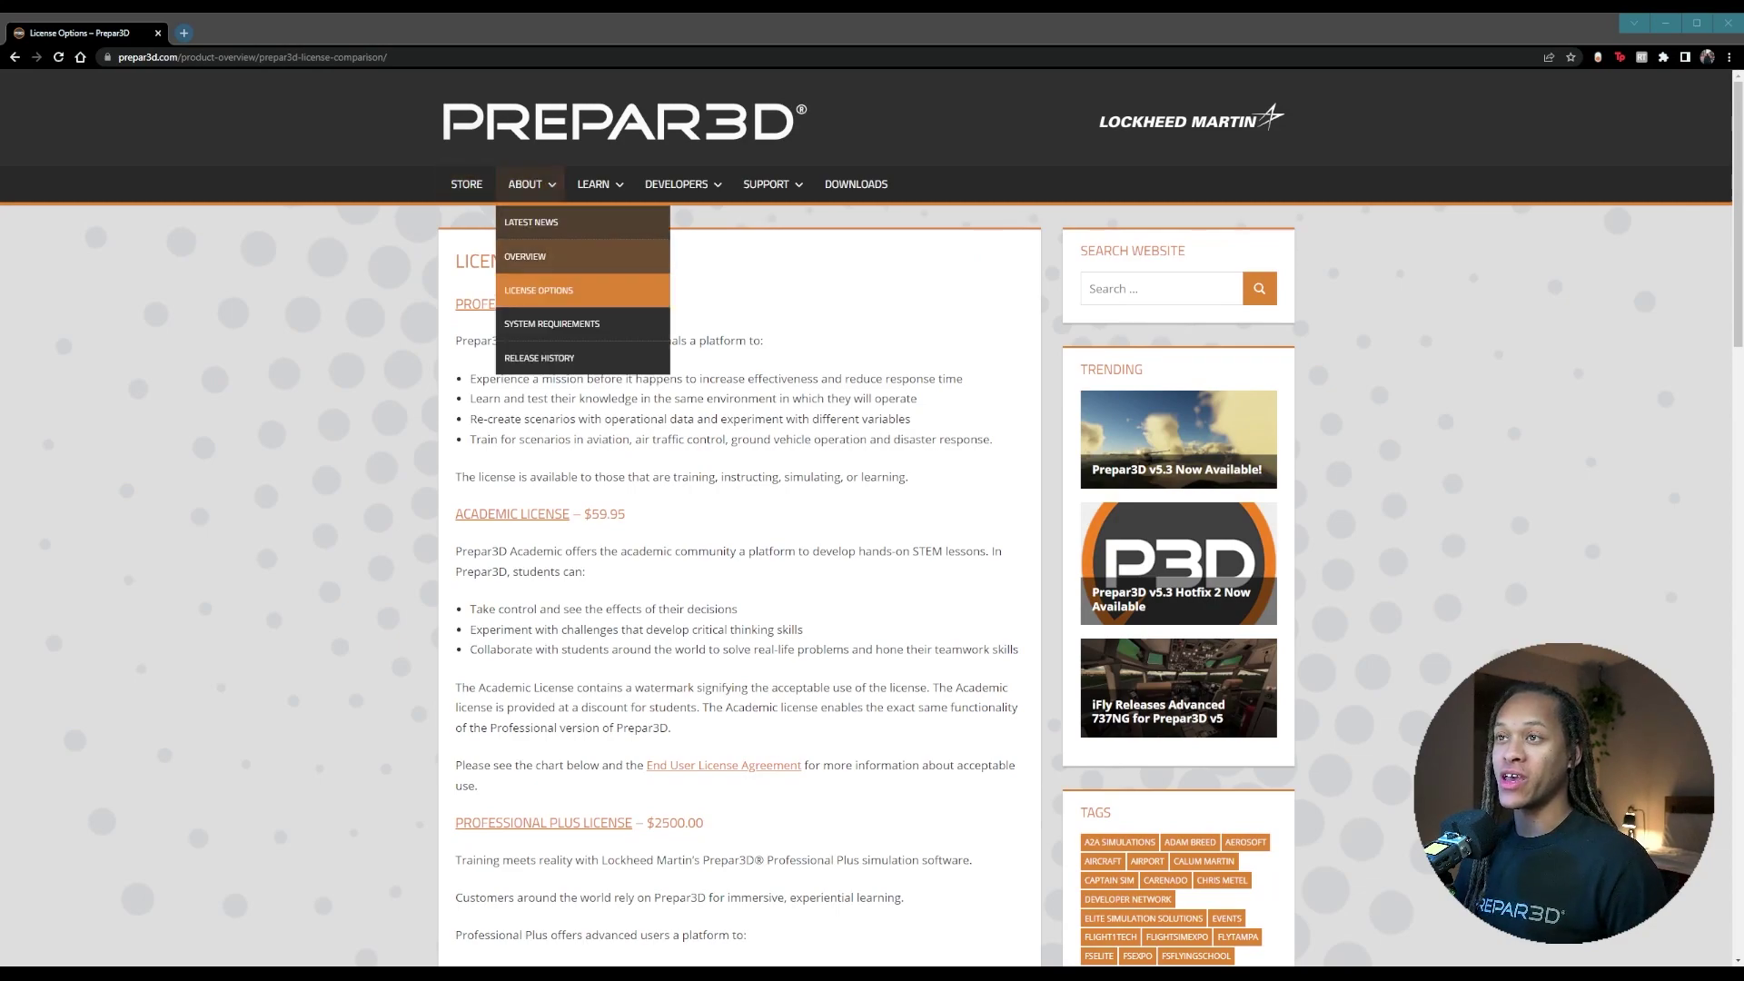
{"action": "left_click", "coordinate": [542, 331]}
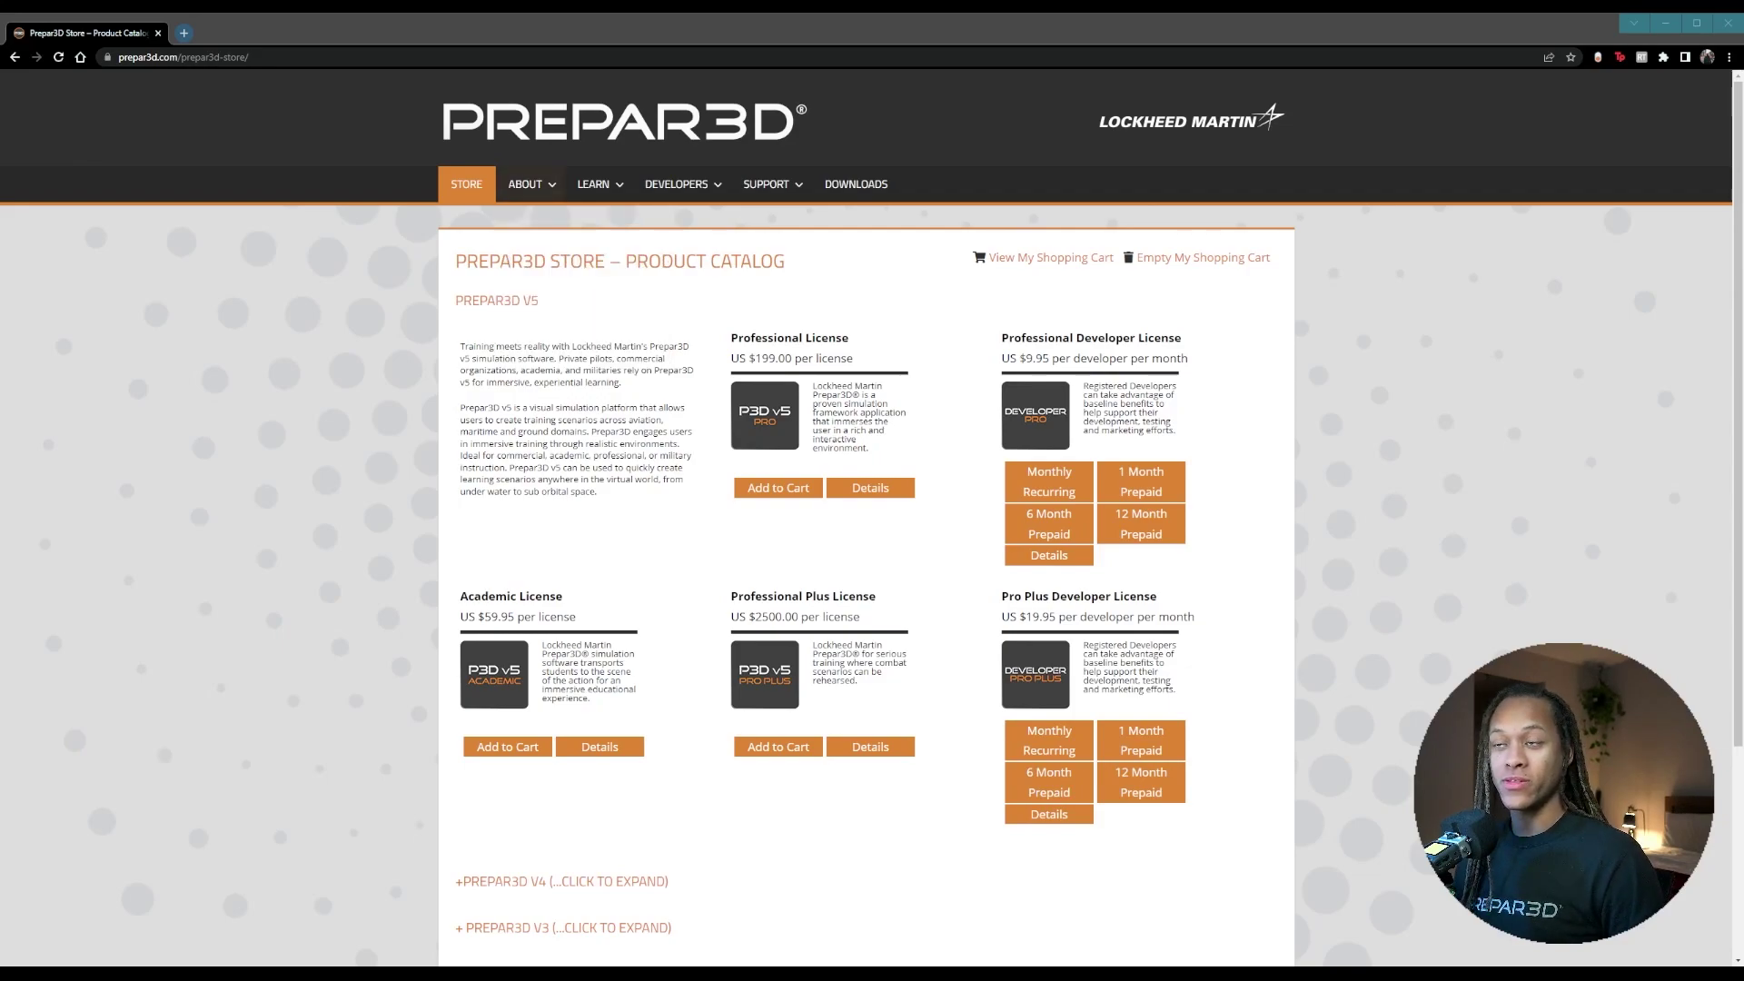
- Go to the Purchased Downloads page from the site menu
{"action": "left_click", "coordinate": [865, 189]}
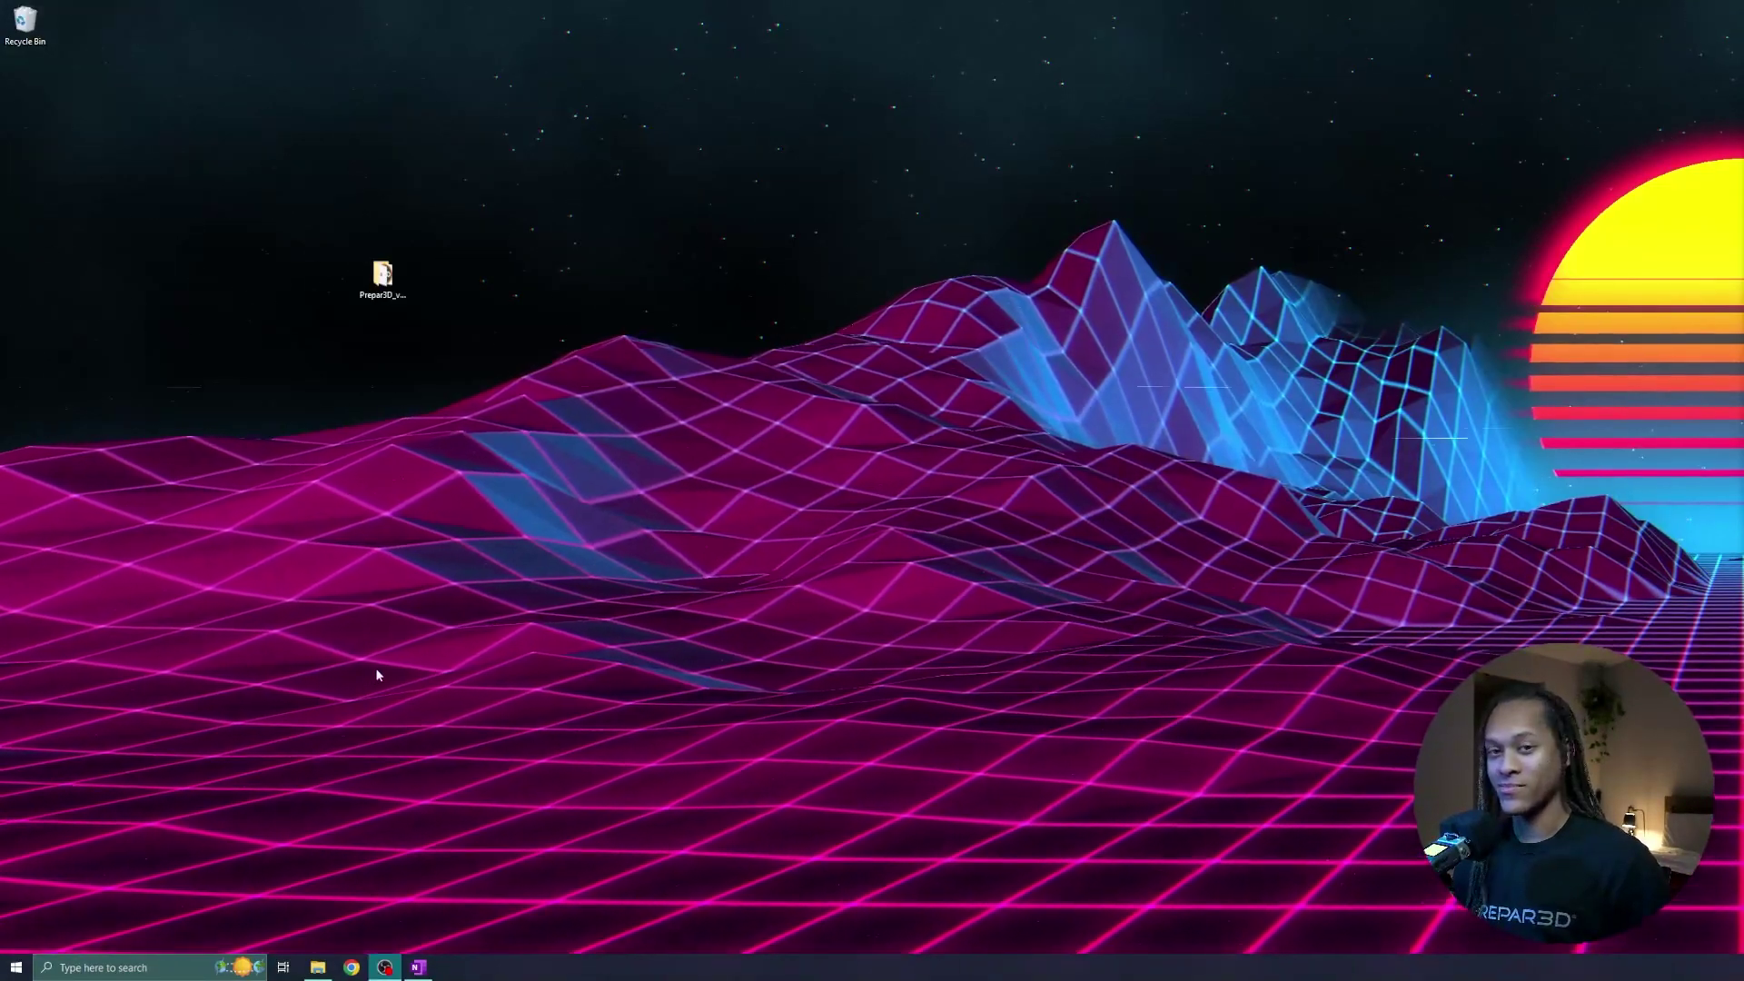
- Open the downloaded Prepar3D folder and launch Setup_Prepar3D.exe
{"action": "double_click", "coordinate": [380, 283]}
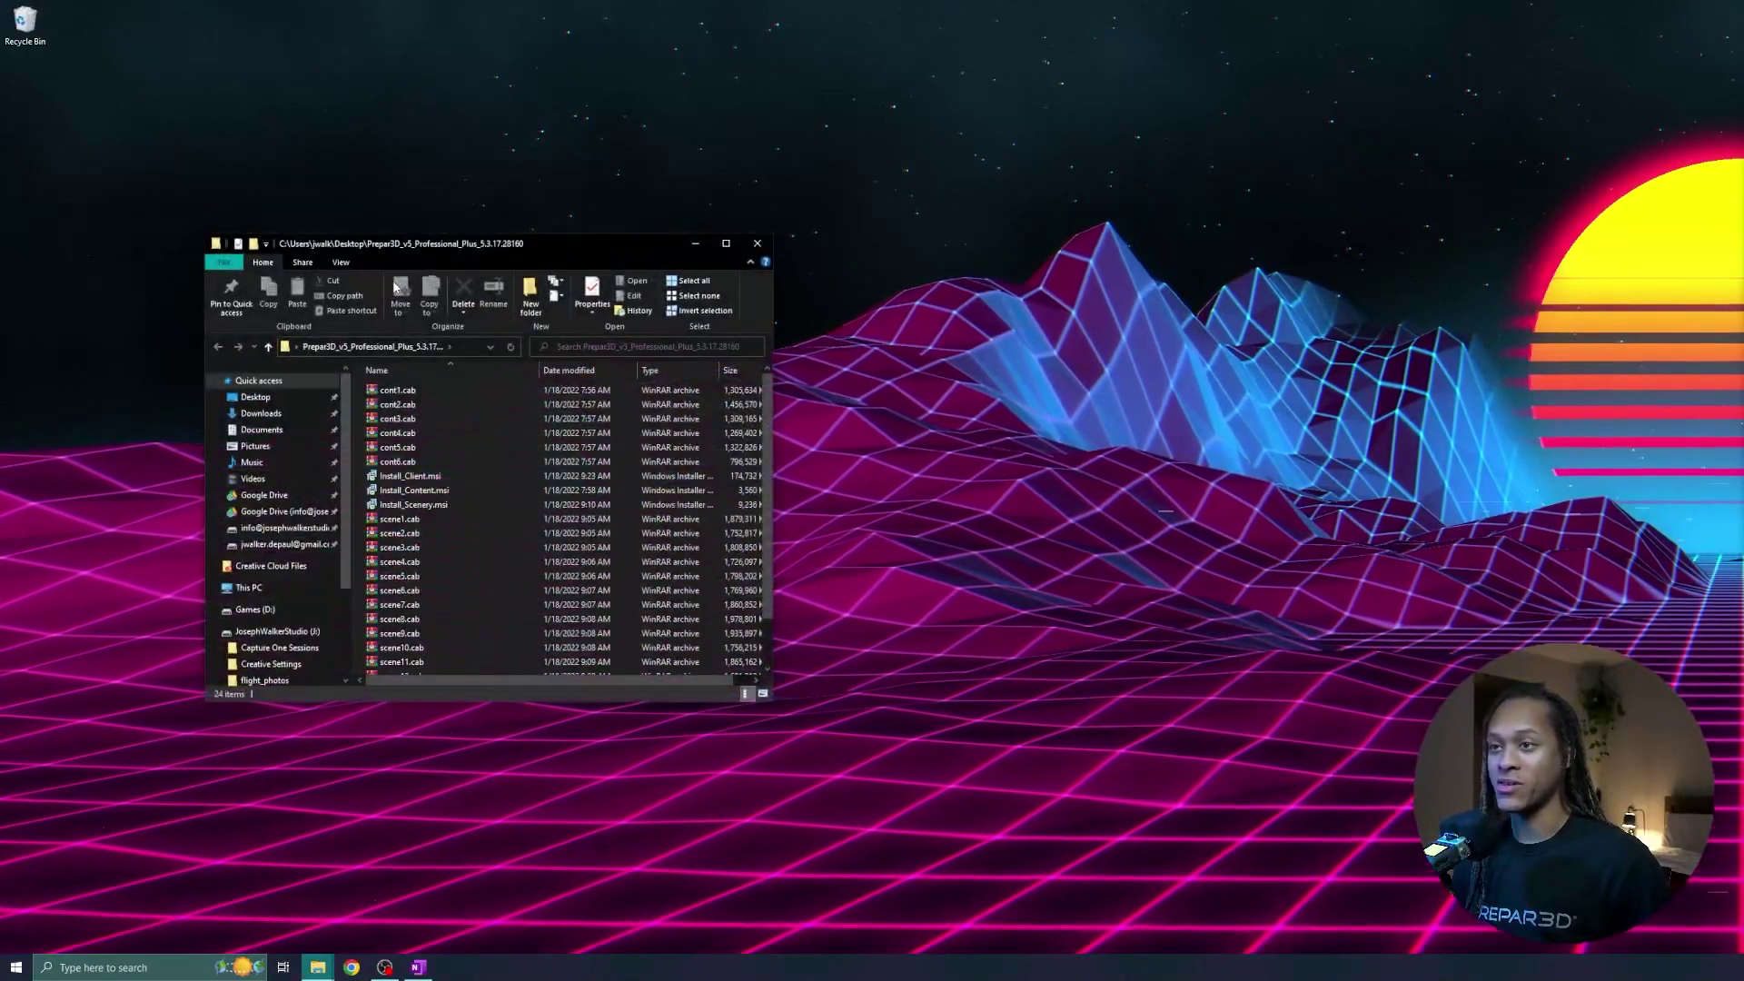
{"action": "scroll", "coordinate": [532, 498], "scroll_direction": "down", "scroll_amount": 2}
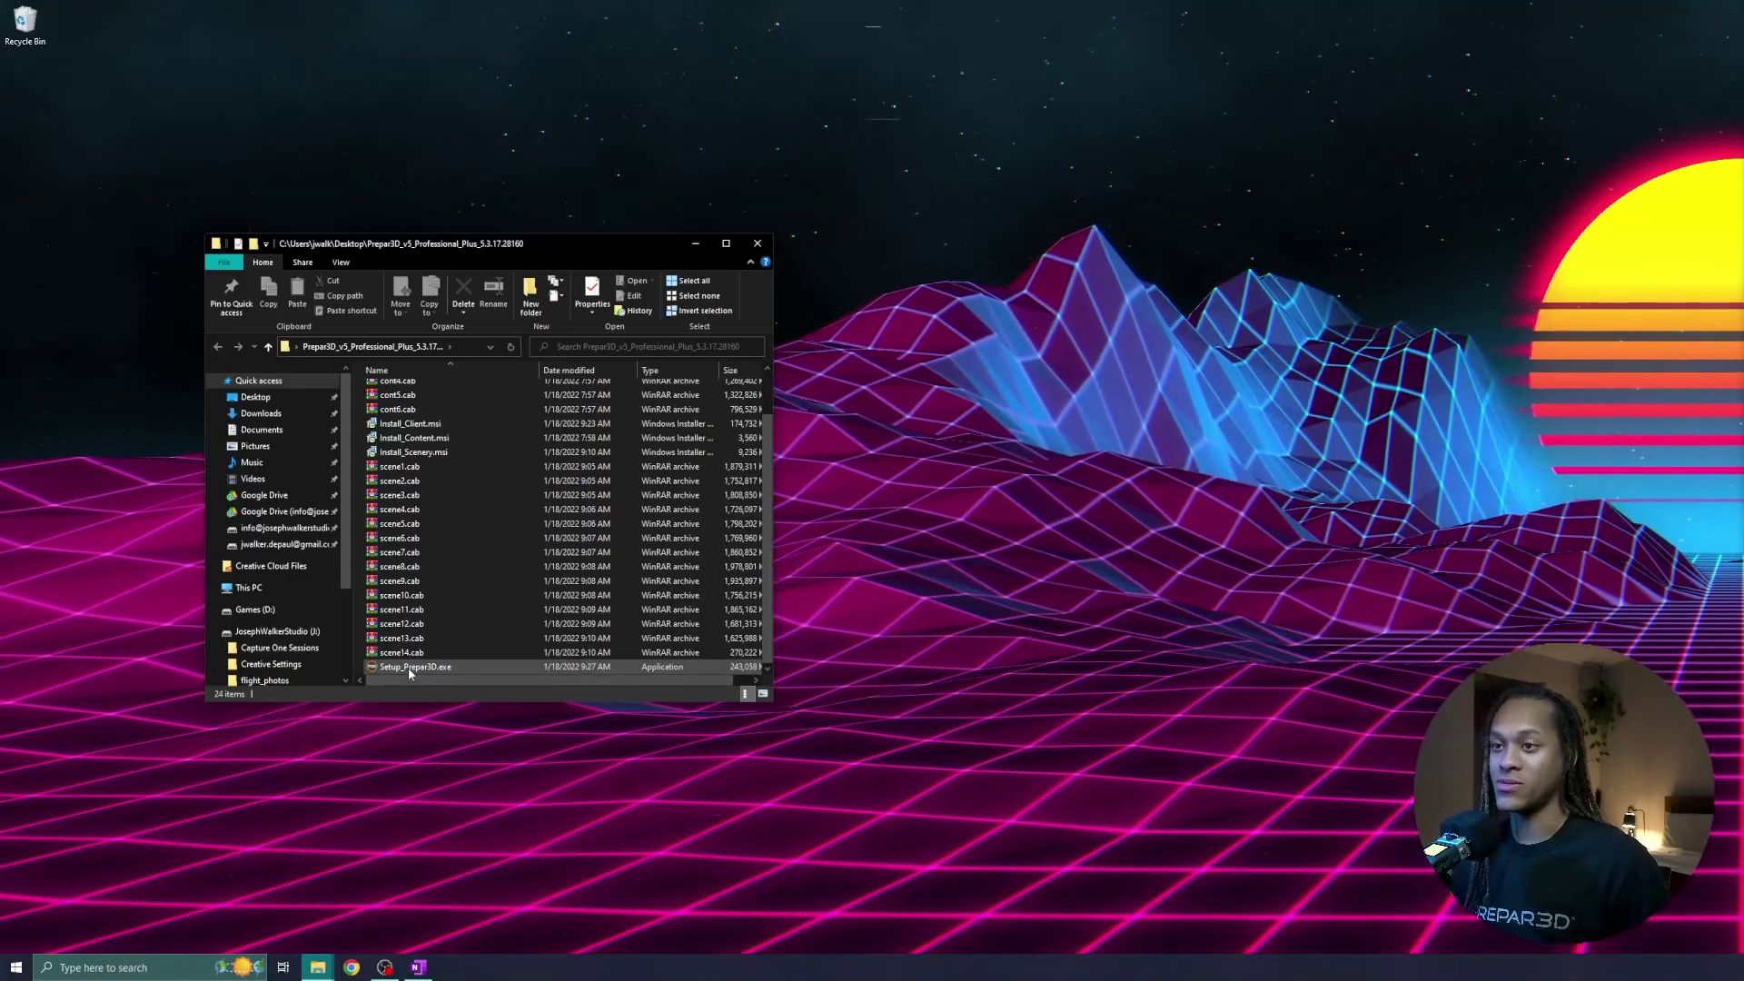
{"action": "mouse_move", "coordinate": [409, 672]}
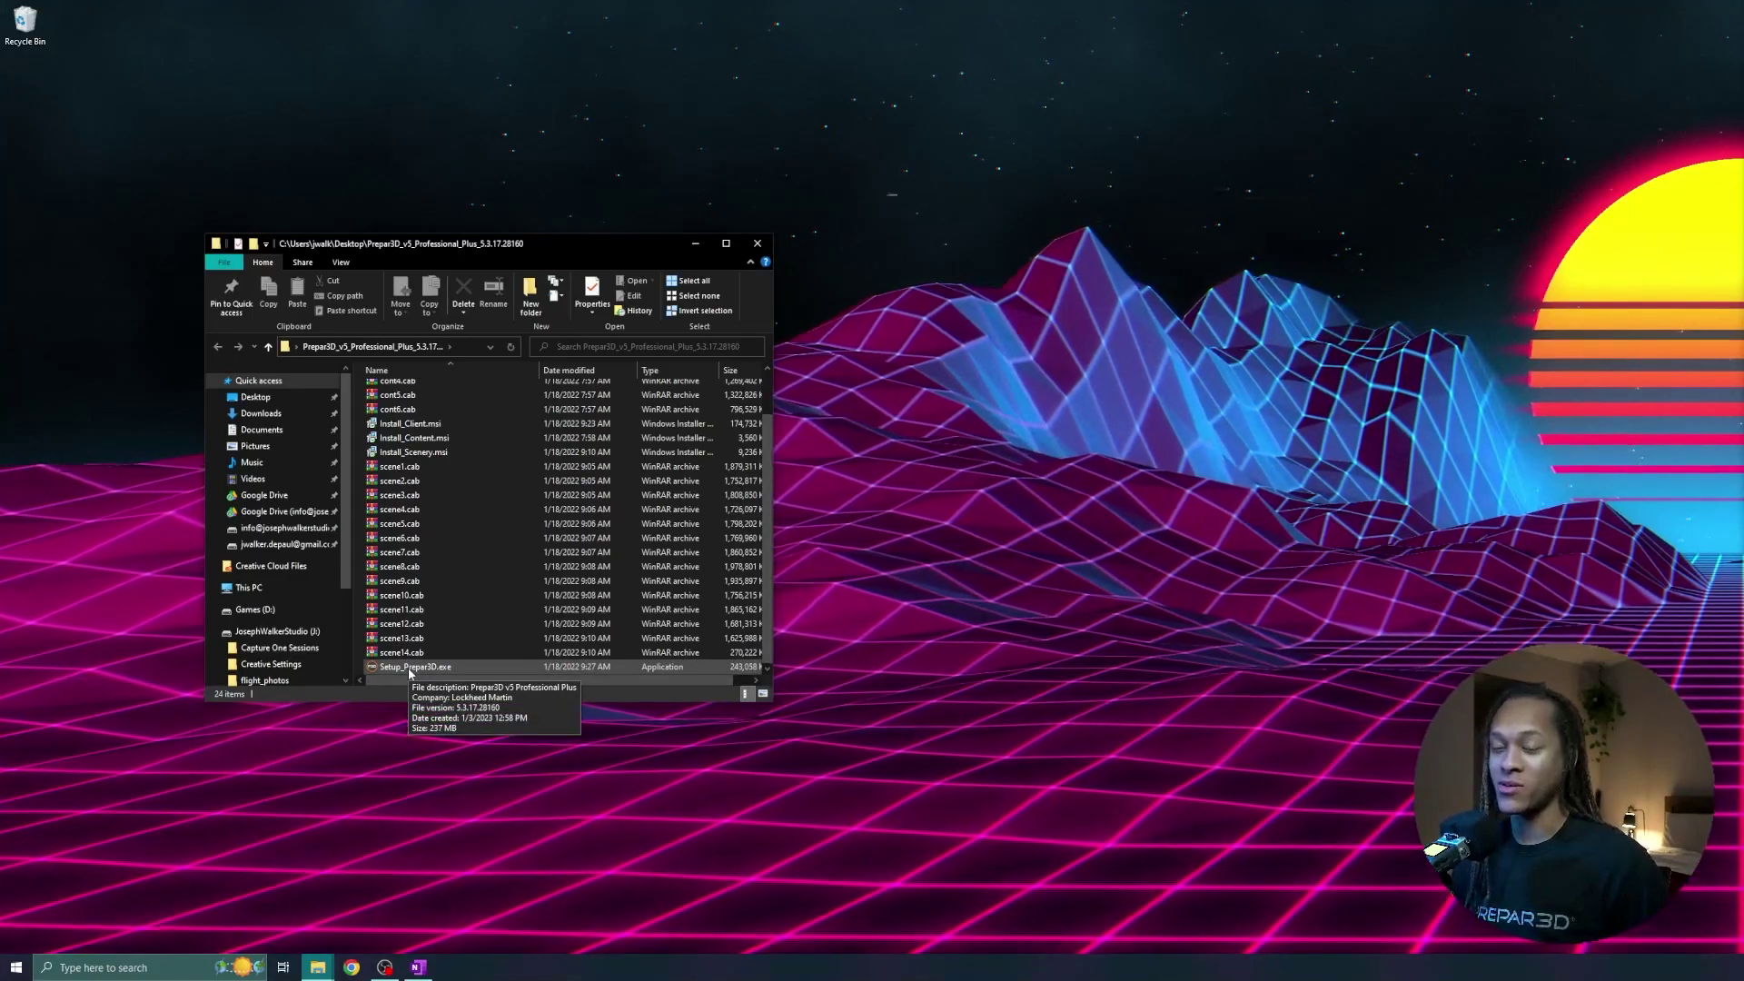
{"action": "double_click", "coordinate": [409, 672]}
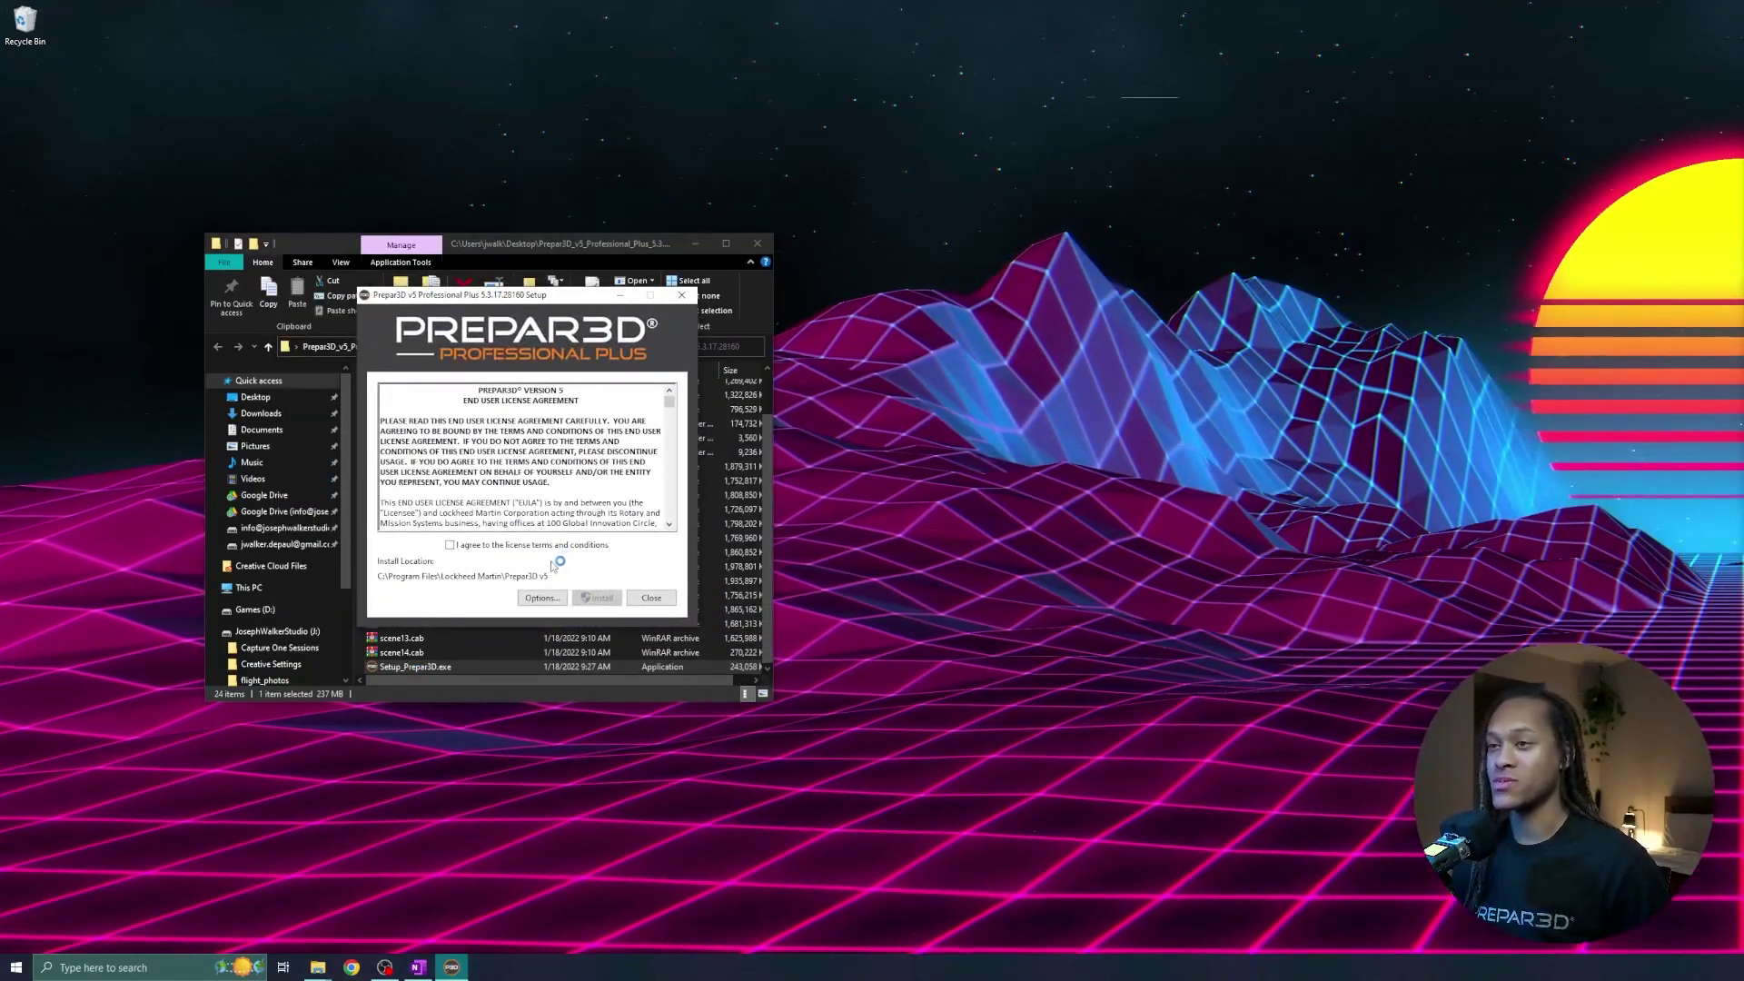
- Accept the license agreement, install Prepar3D v5, and dismiss the success message
{"action": "left_click", "coordinate": [538, 545]}
{"action": "left_click", "coordinate": [597, 597]}
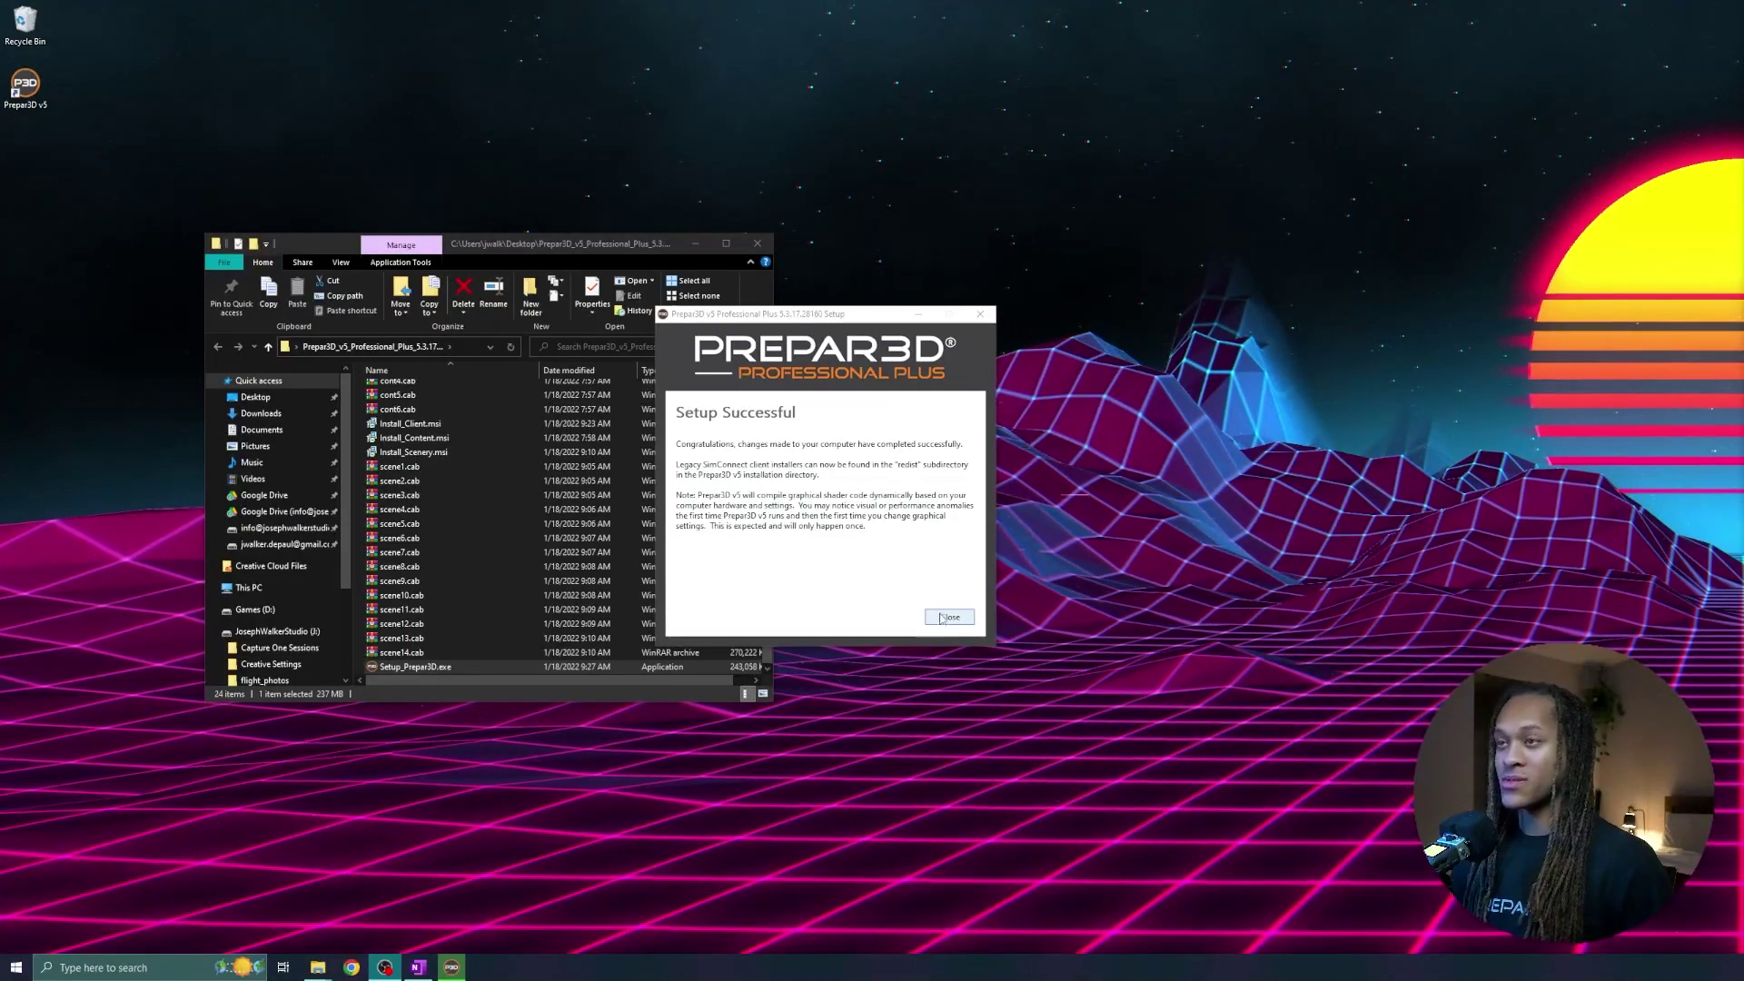
{"action": "left_click", "coordinate": [935, 617]}
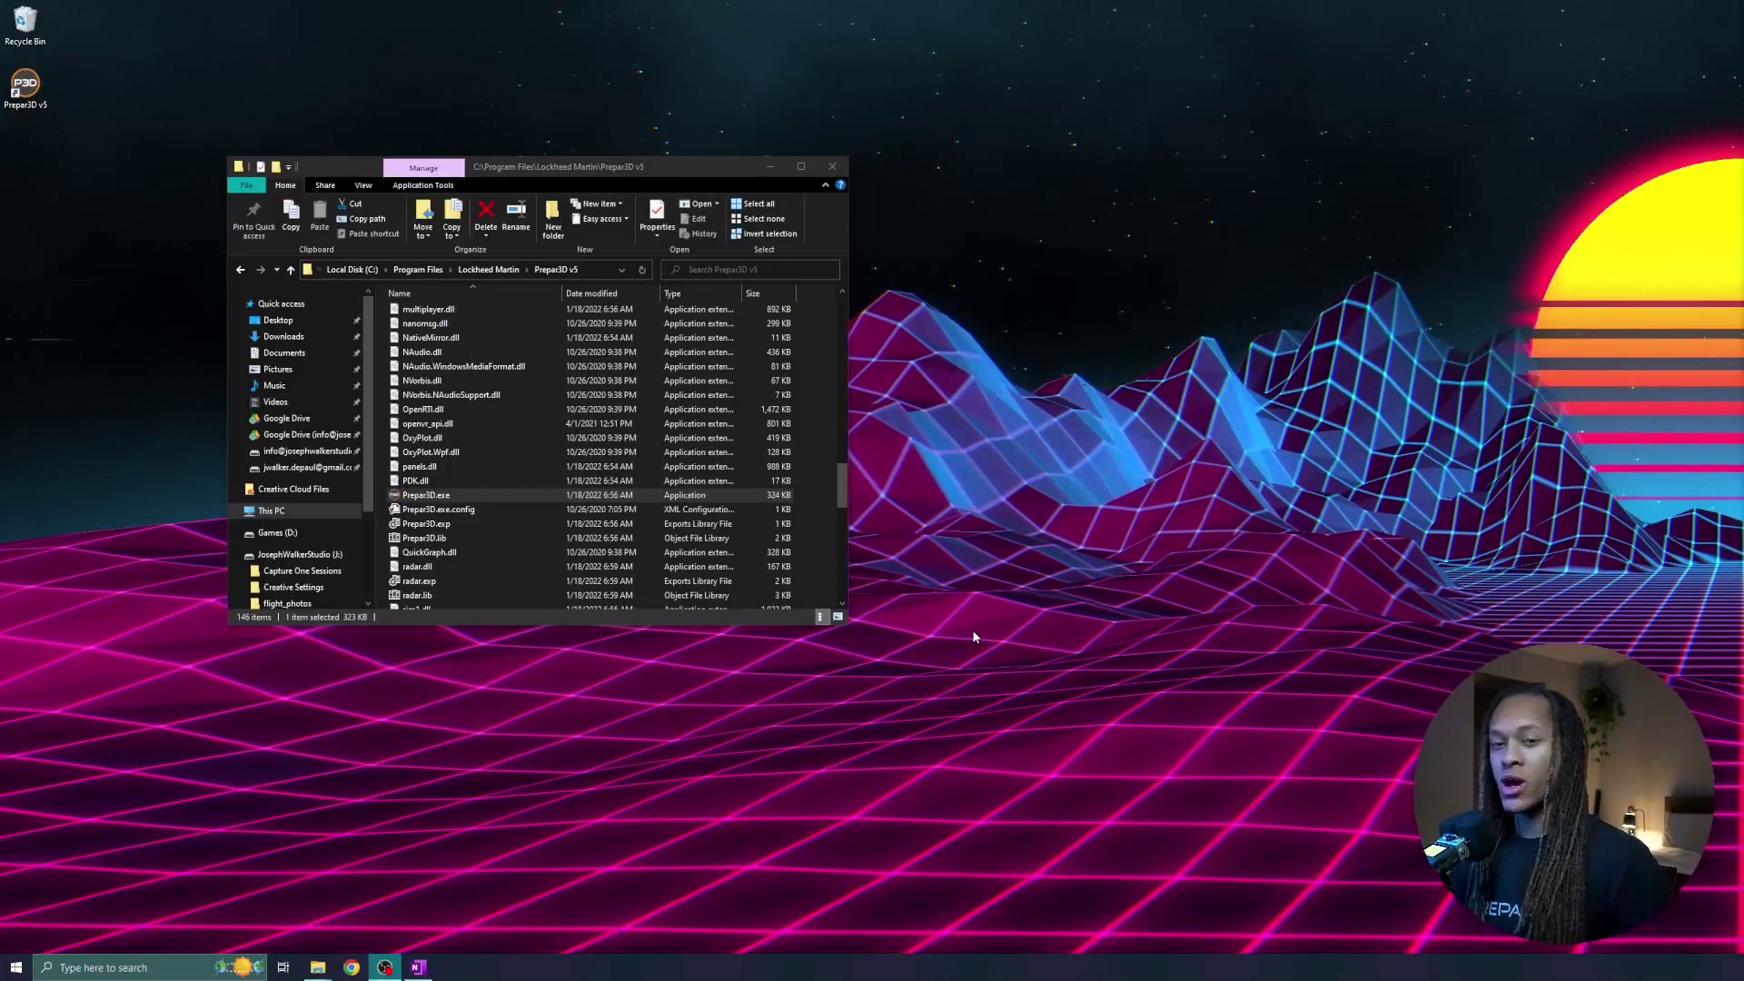
- Launch Prepar3D v5 from its new desktop shortcut
{"action": "left_click", "coordinate": [26, 88]}
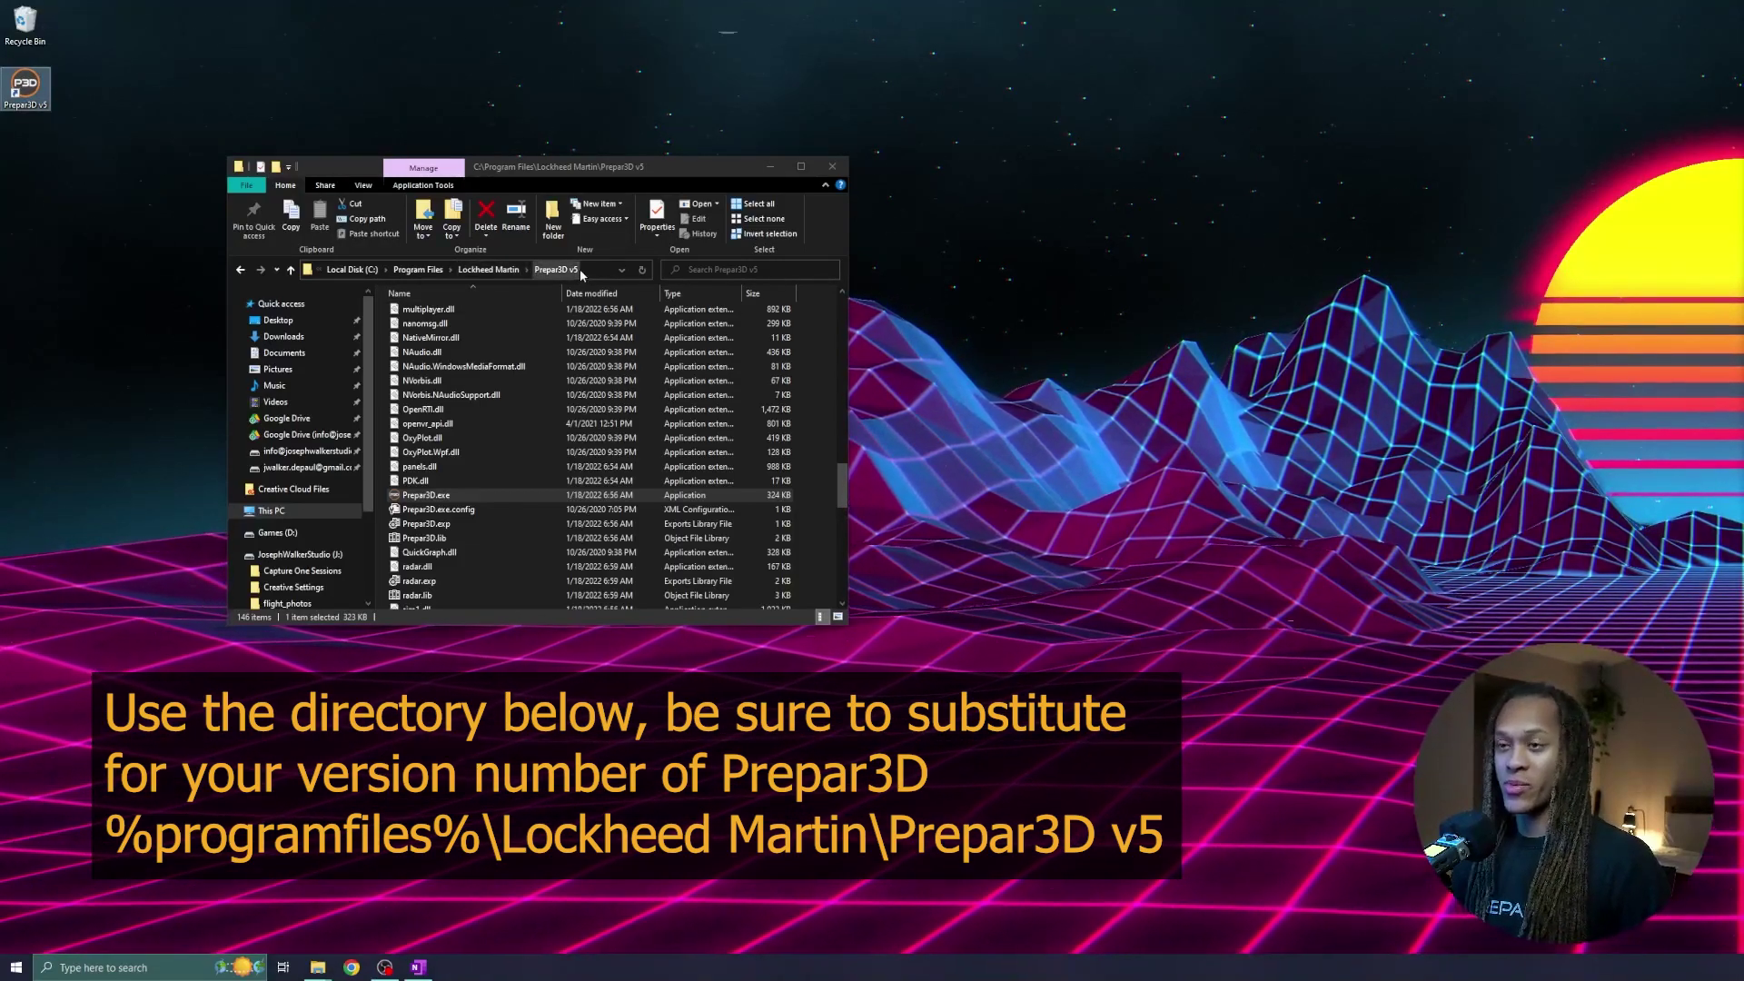
{"action": "double_click", "coordinate": [427, 495]}
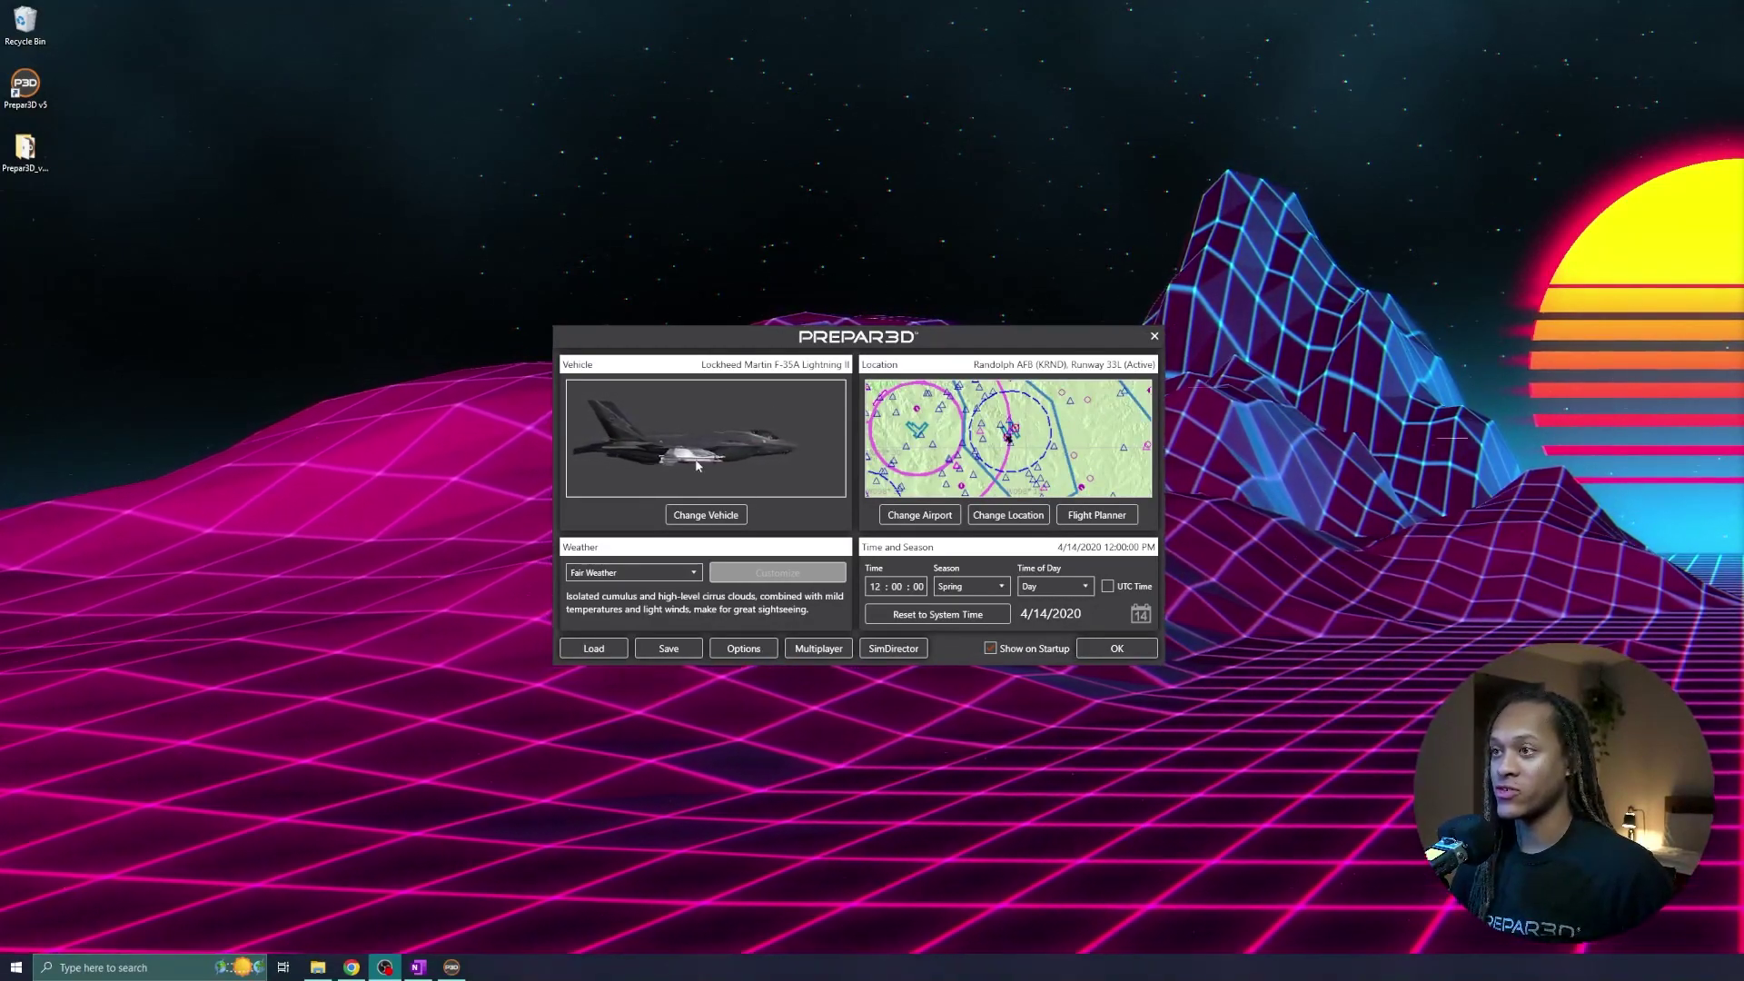
{"action": "left_click_drag", "start_coordinate": [649, 396], "coordinate": [697, 468]}
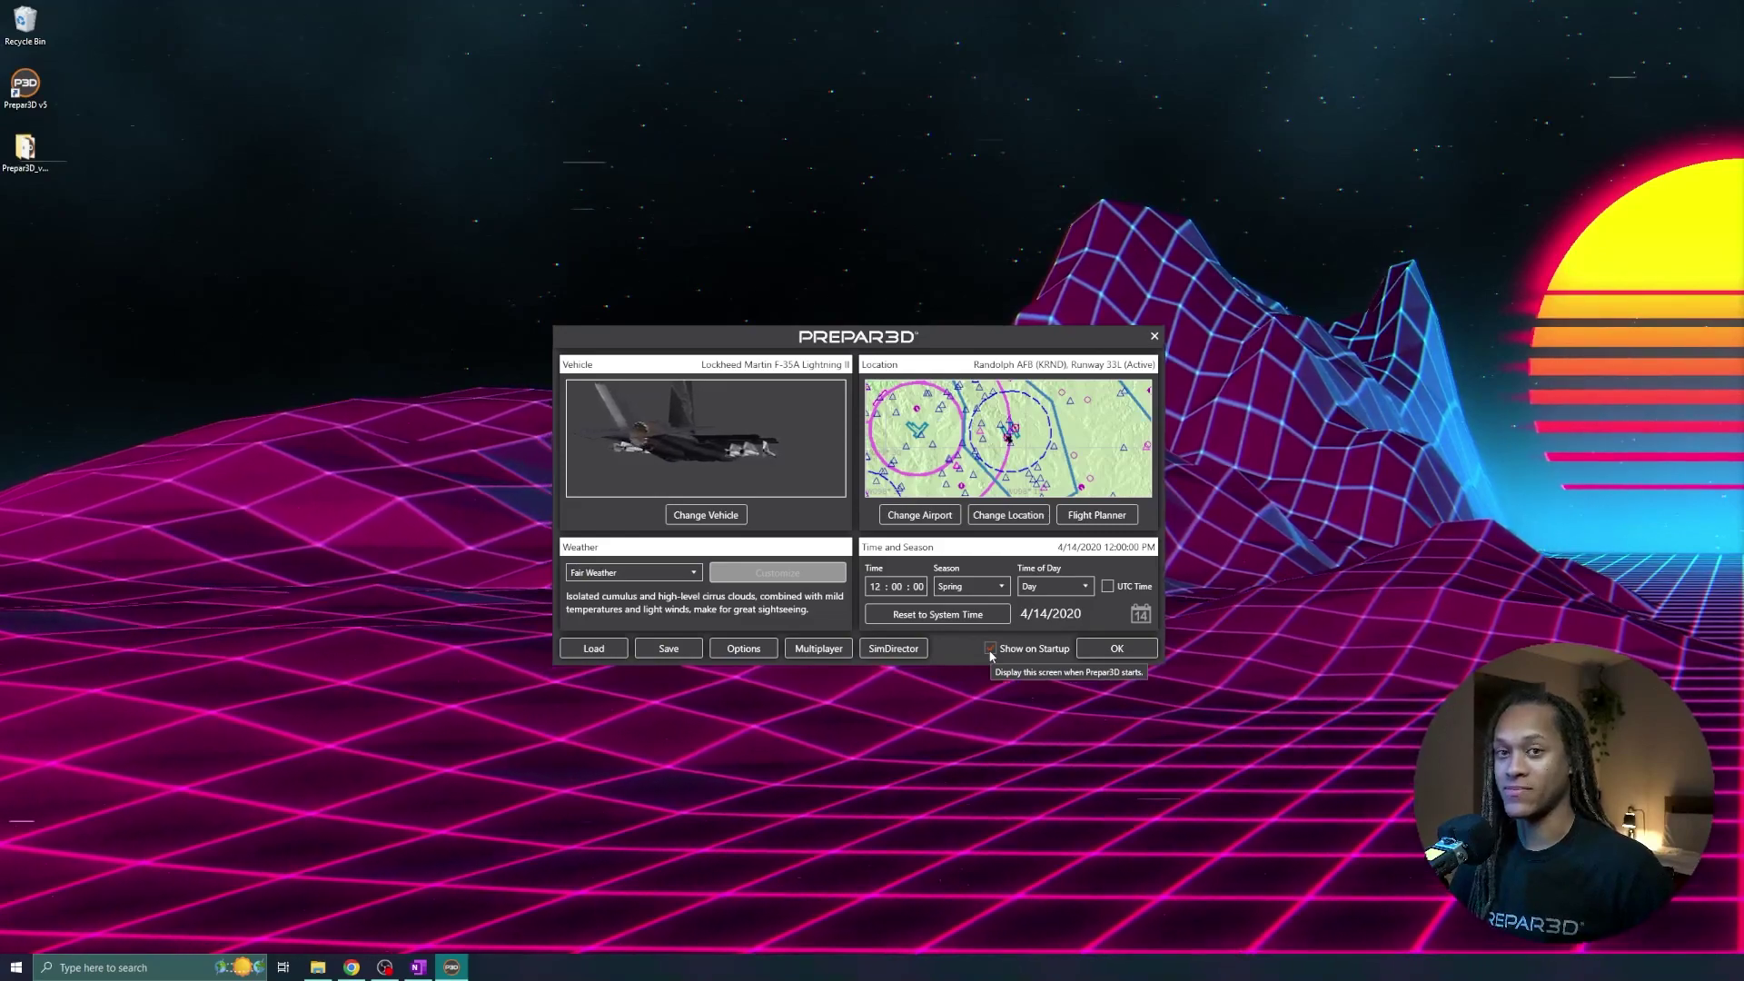
- Pick the Lockheed Martin F-35B Lightning II from the vehicle list and confirm it
{"action": "left_click", "coordinate": [708, 514]}
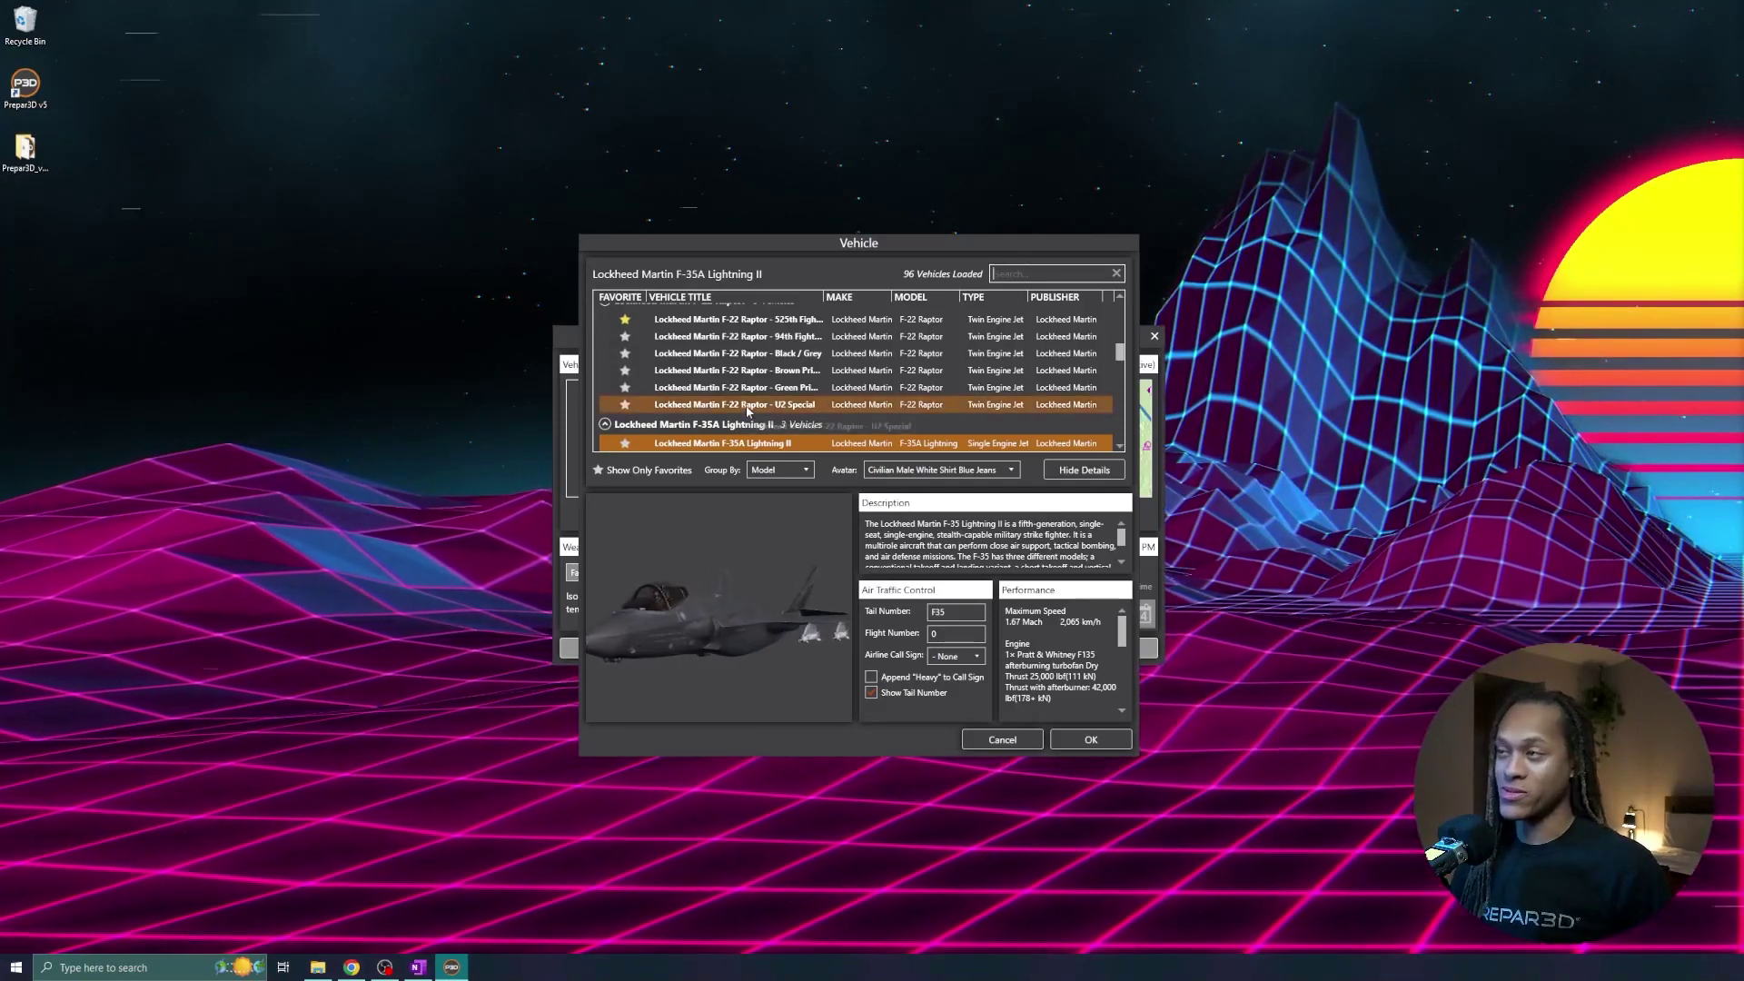
{"action": "scroll", "coordinate": [747, 411], "scroll_direction": "down", "scroll_amount": 2}
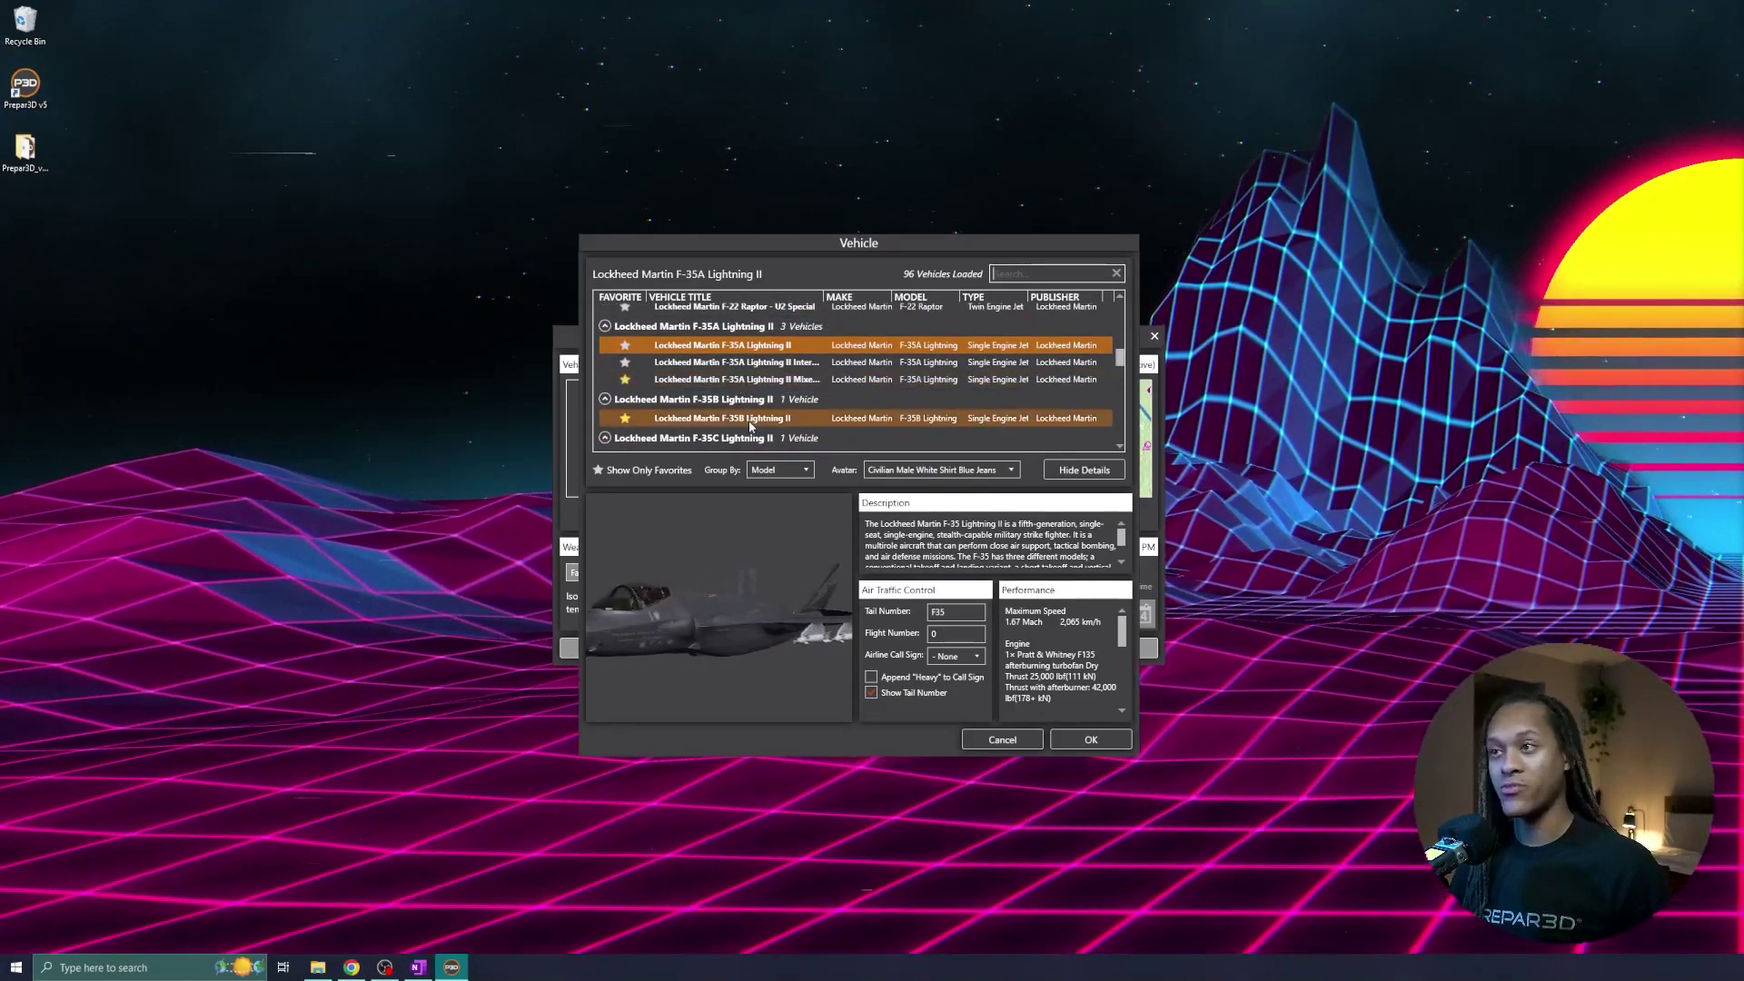
{"action": "left_click", "coordinate": [750, 423]}
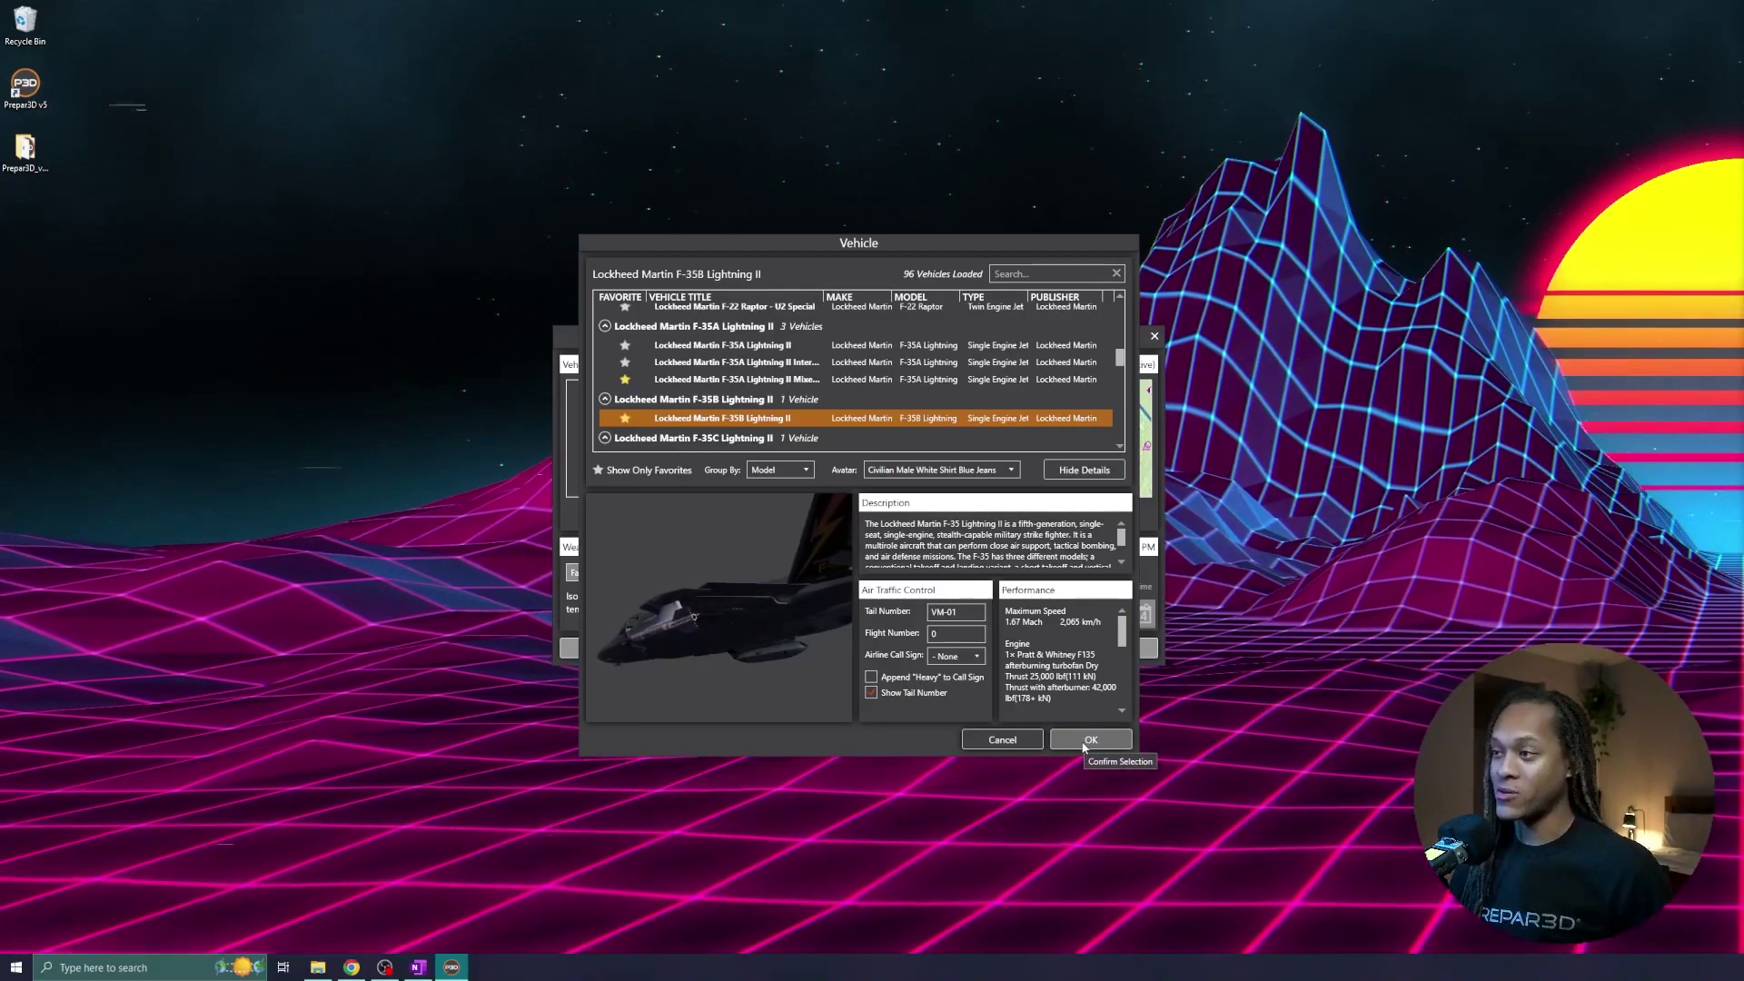
{"action": "left_click", "coordinate": [1088, 741]}
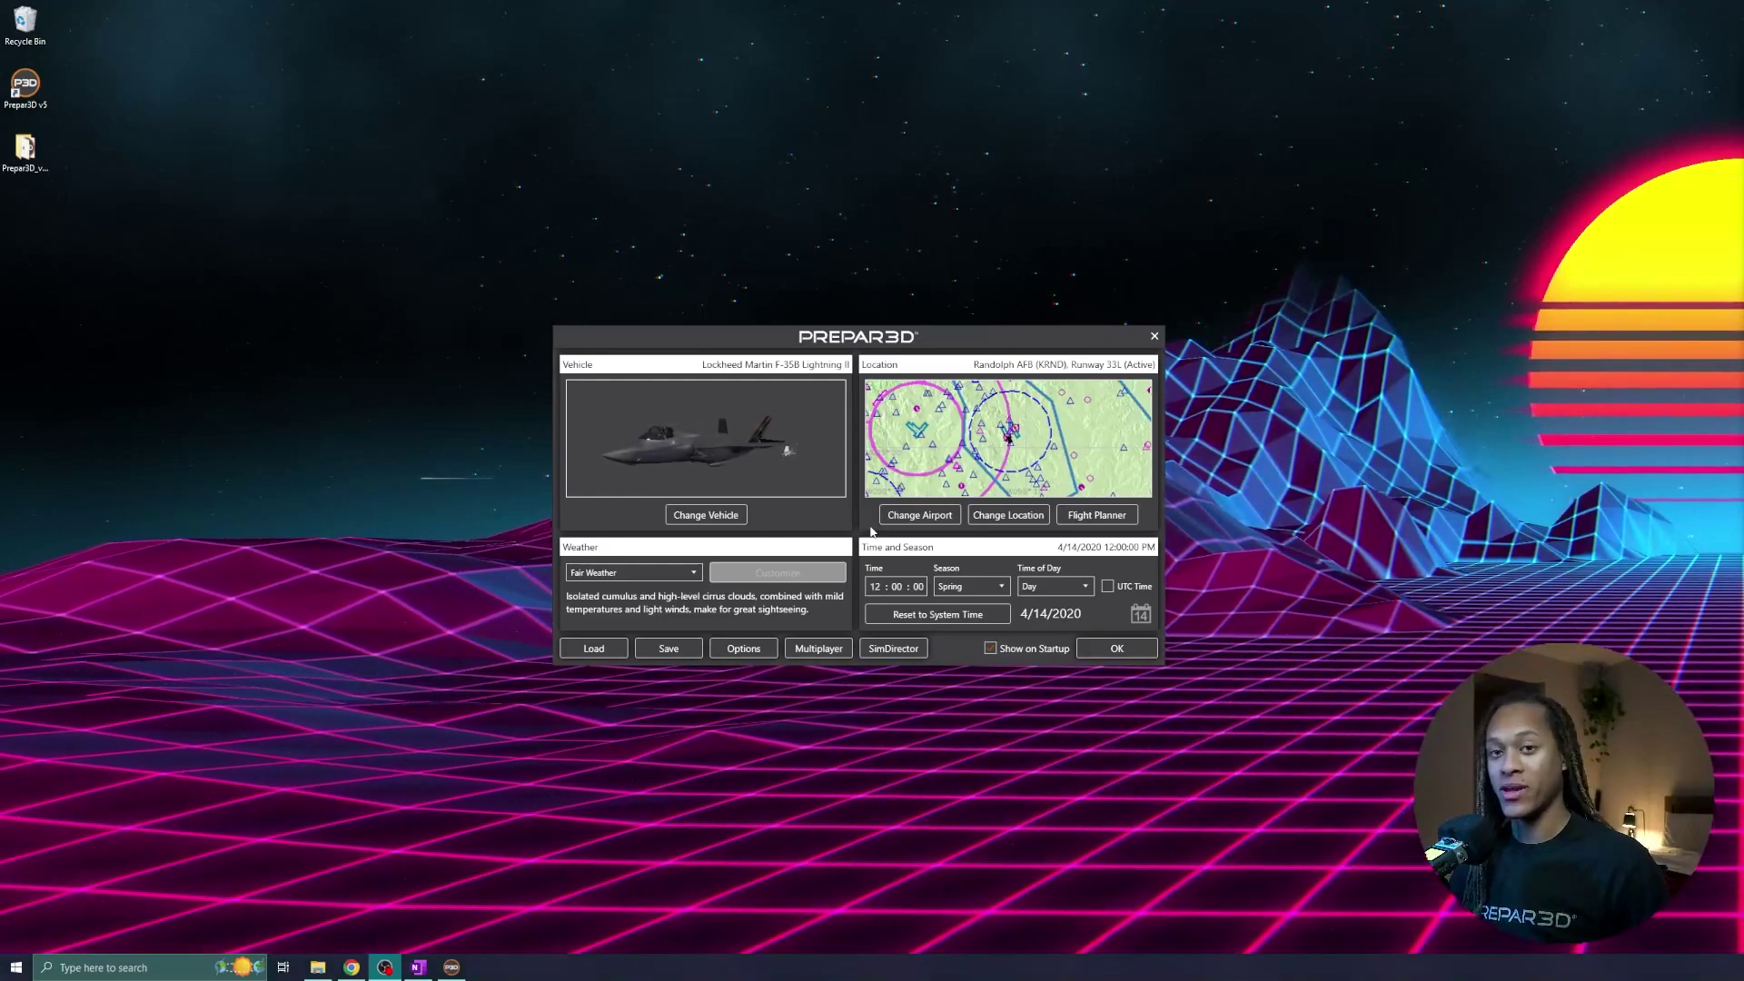
- Choose Orlando Intl (KMCO) as the airport with runway 35L as the start
{"action": "left_click", "coordinate": [916, 515]}
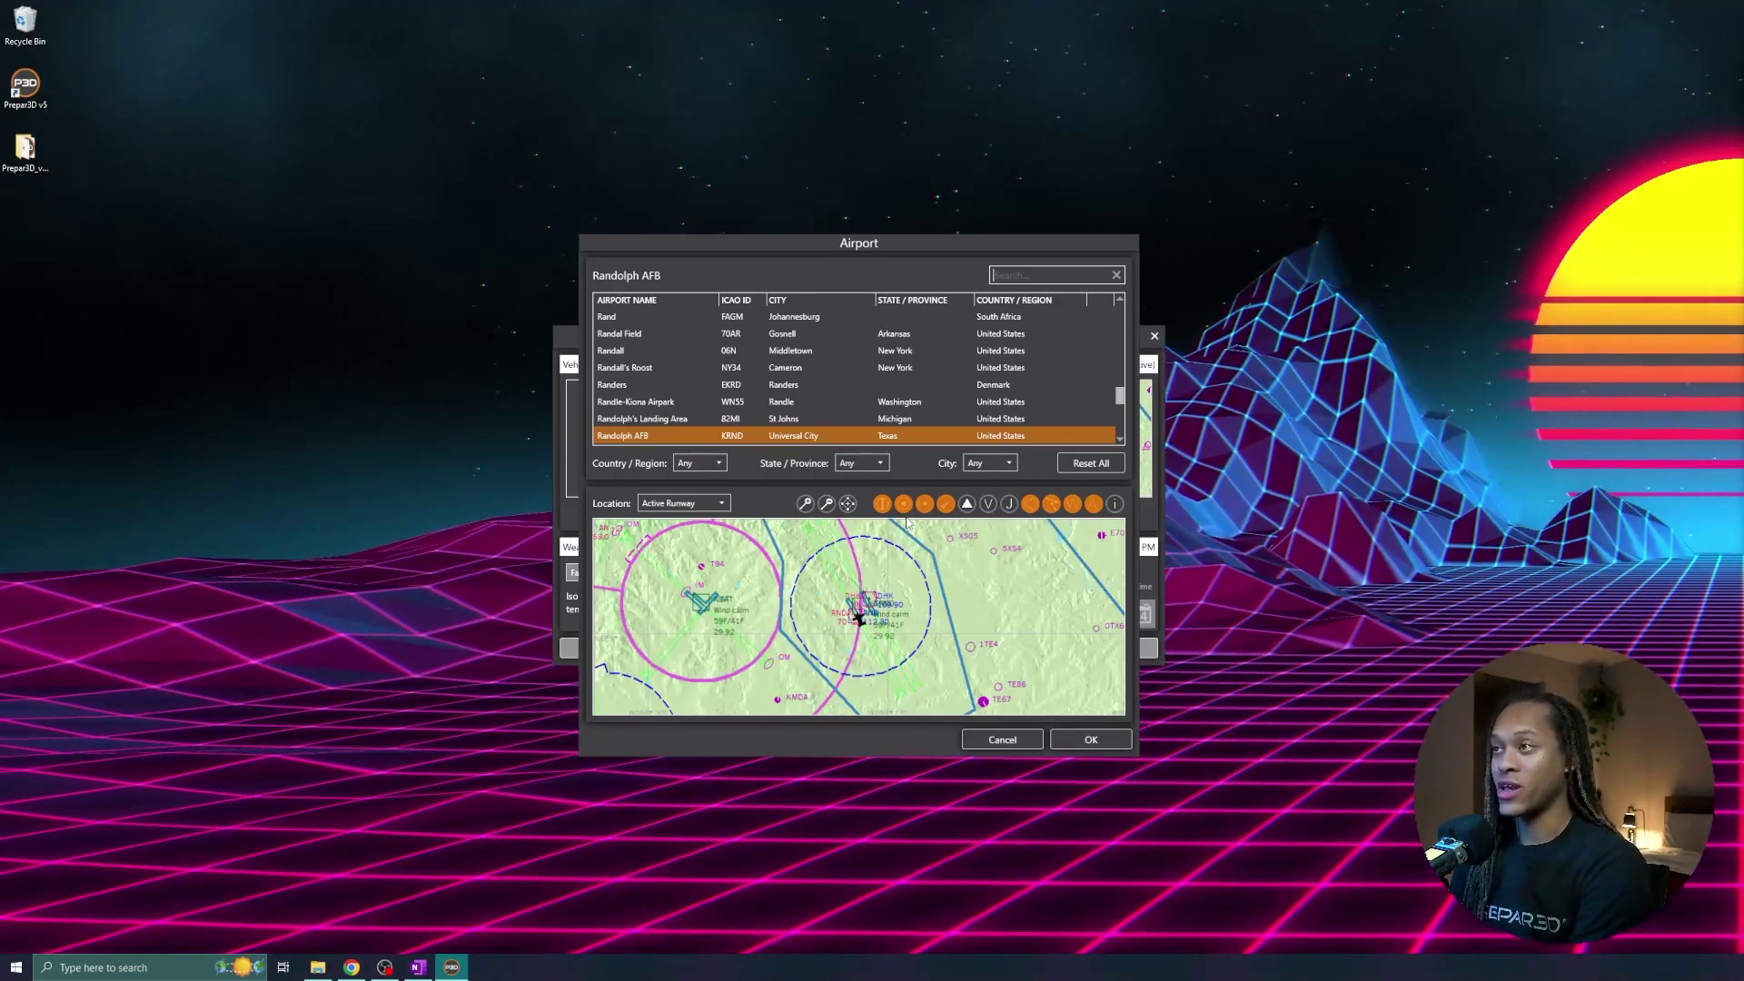
{"action": "type", "text": "CO"}
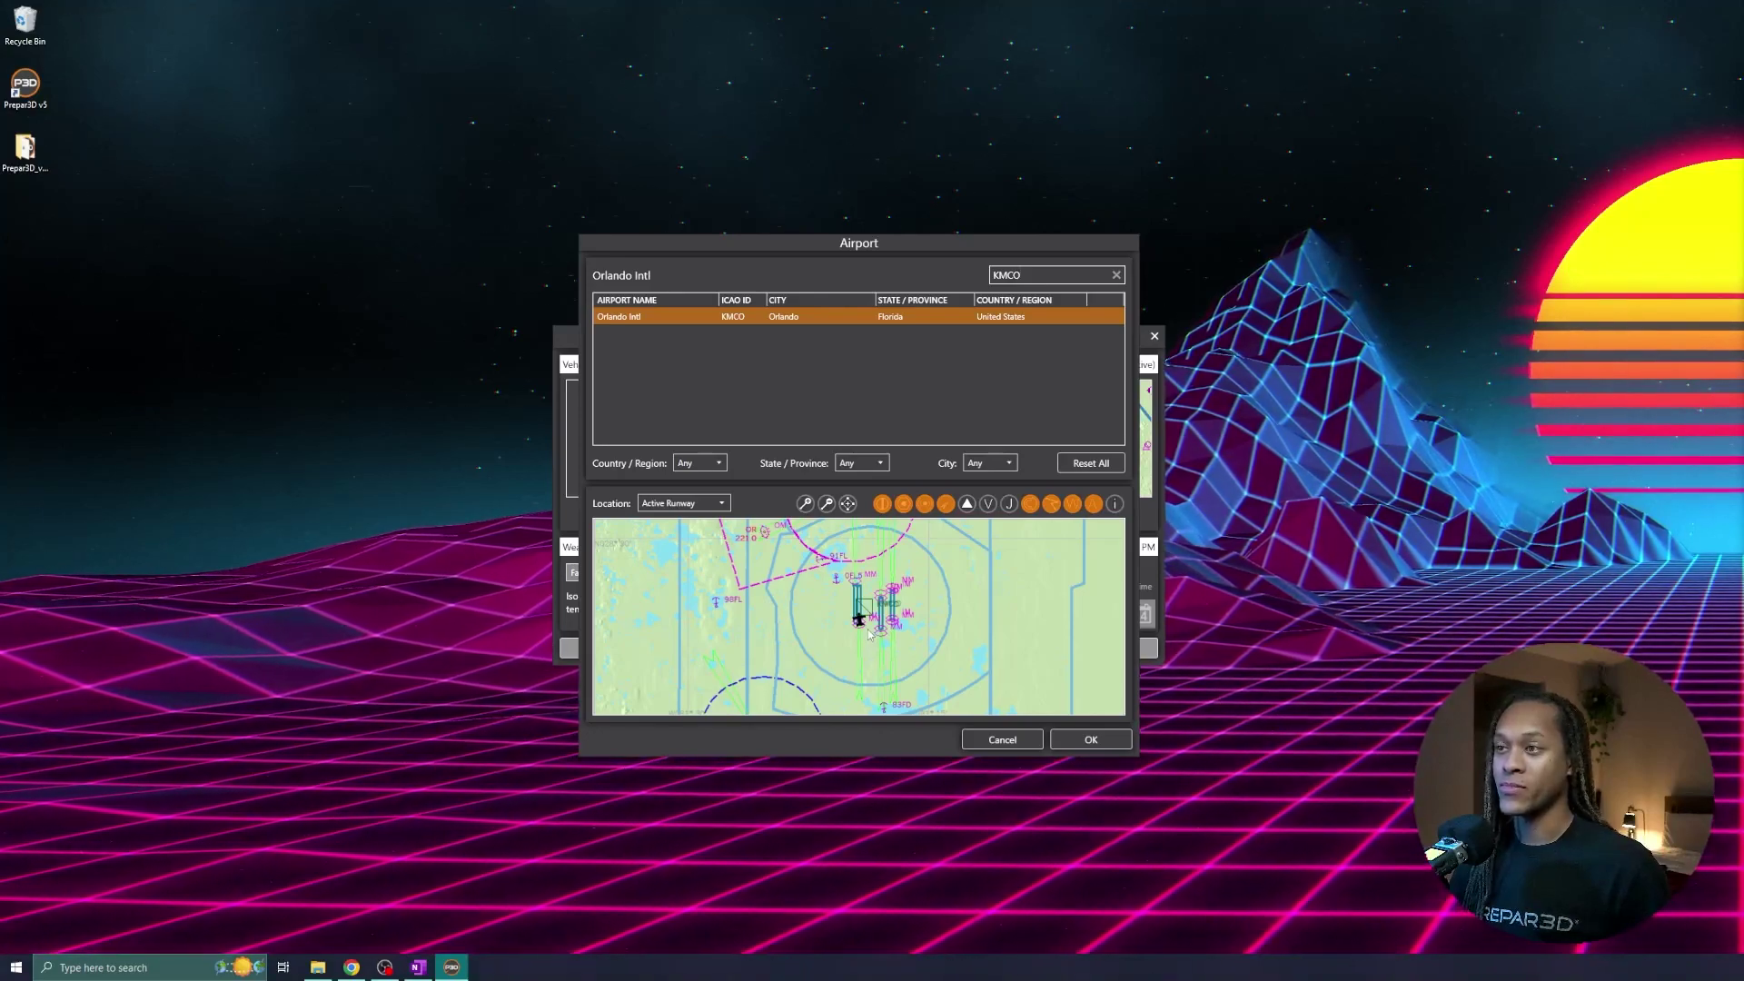
{"action": "left_click", "coordinate": [723, 505]}
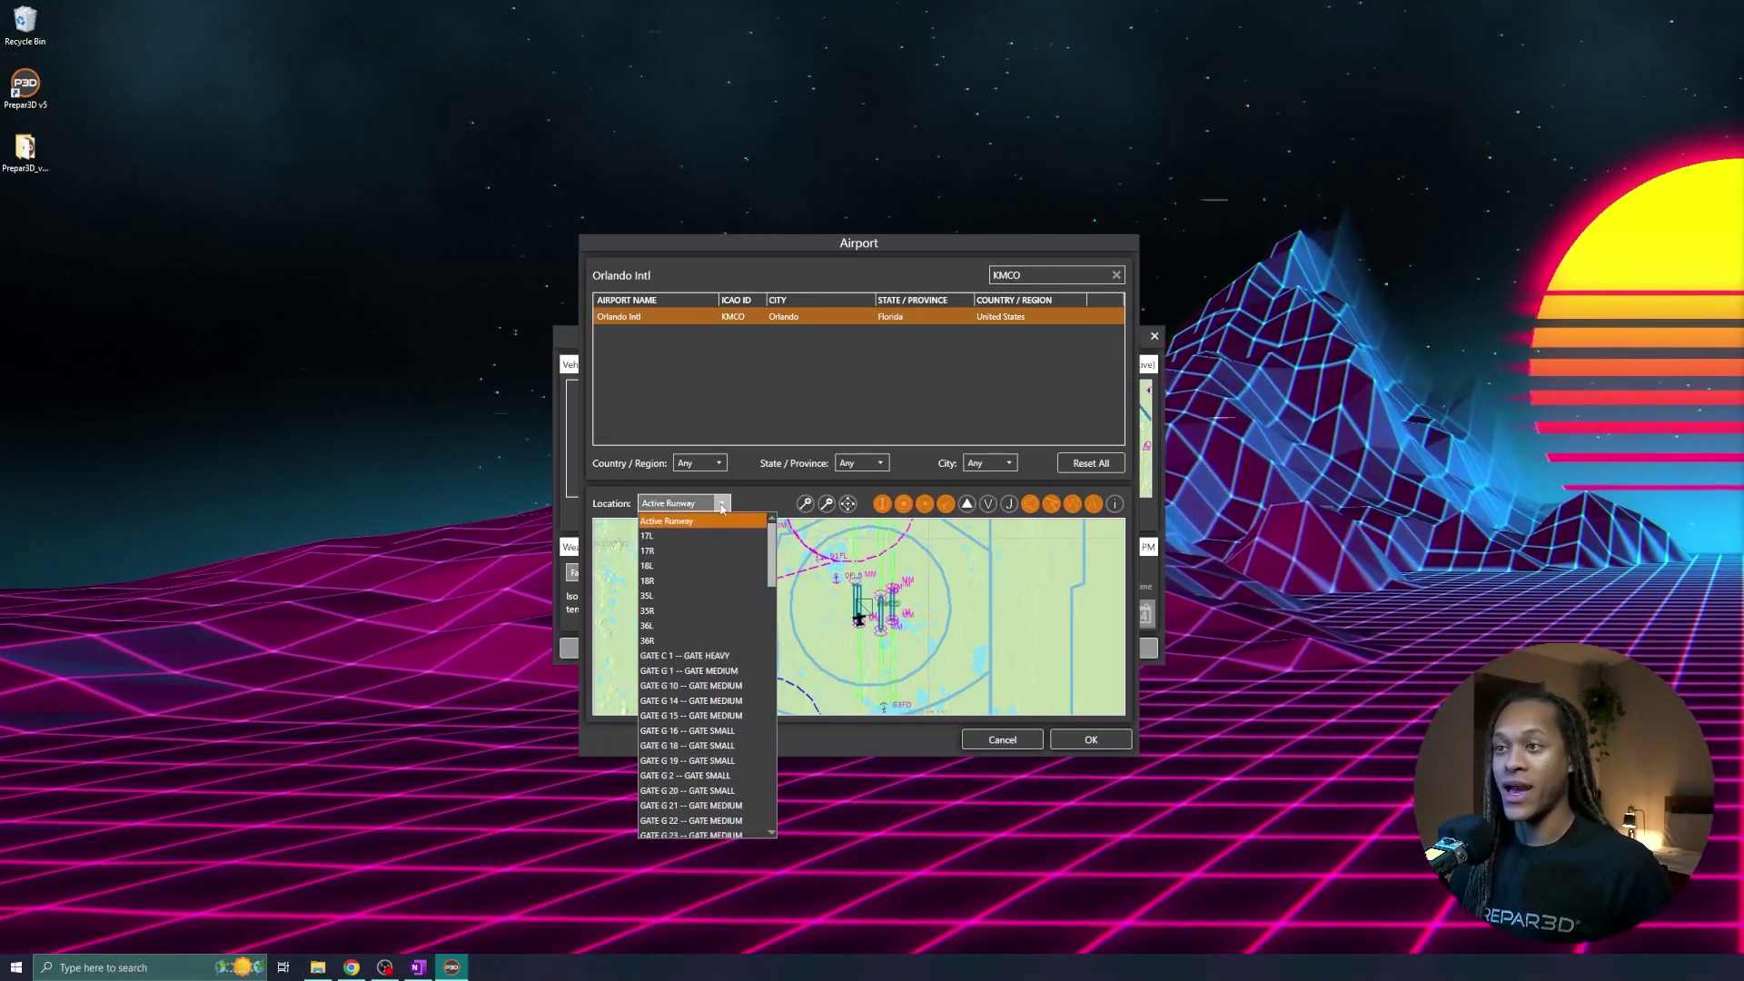
{"action": "left_click", "coordinate": [674, 595]}
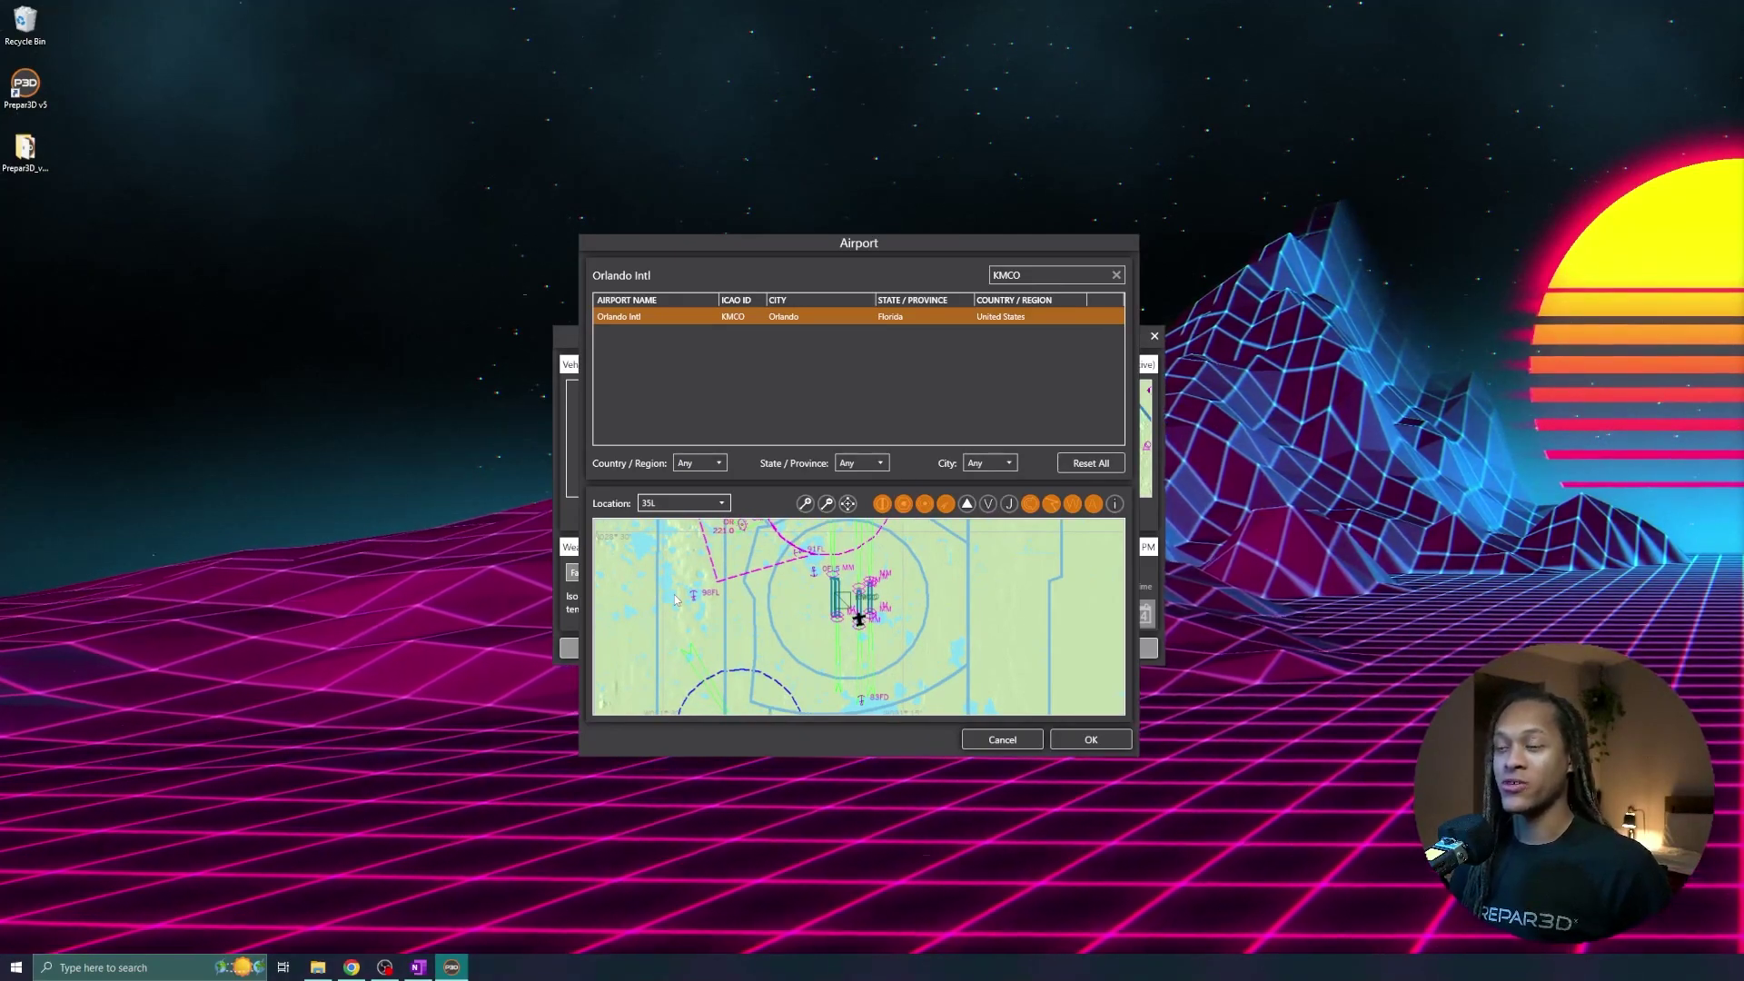
- Toggle the Victor and jet airway overlays on and off, then confirm the location
{"action": "left_click", "coordinate": [987, 505]}
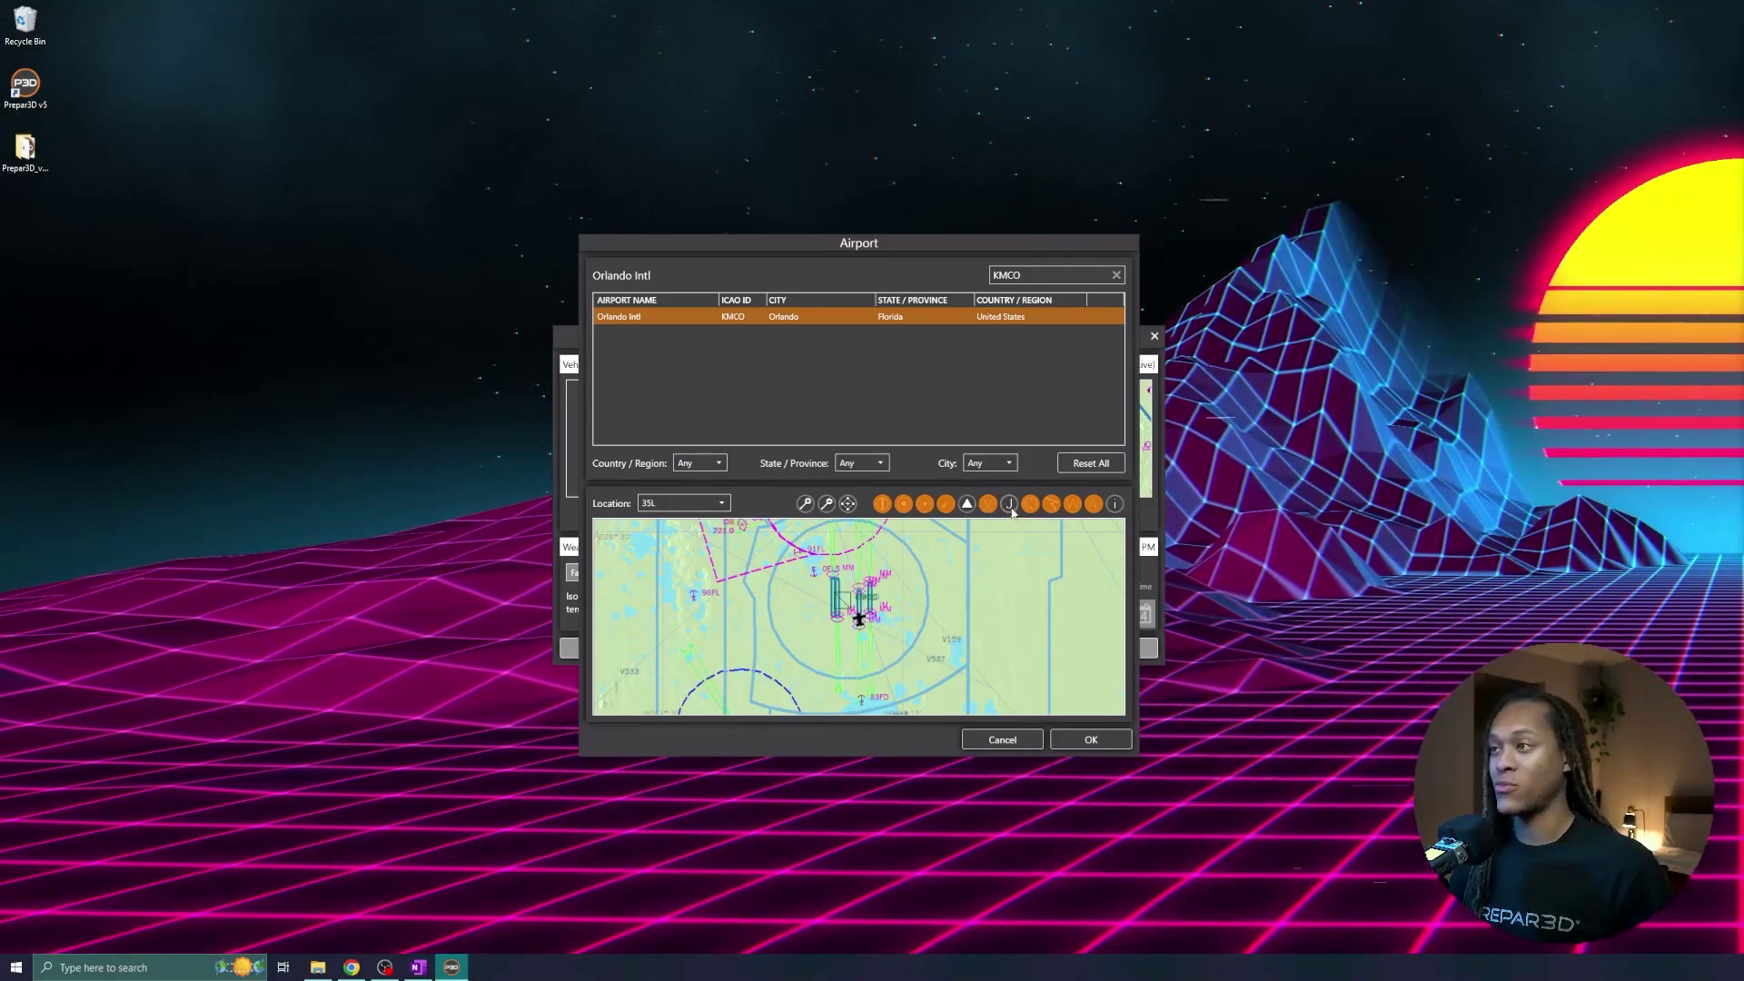
{"action": "left_click", "coordinate": [1011, 507]}
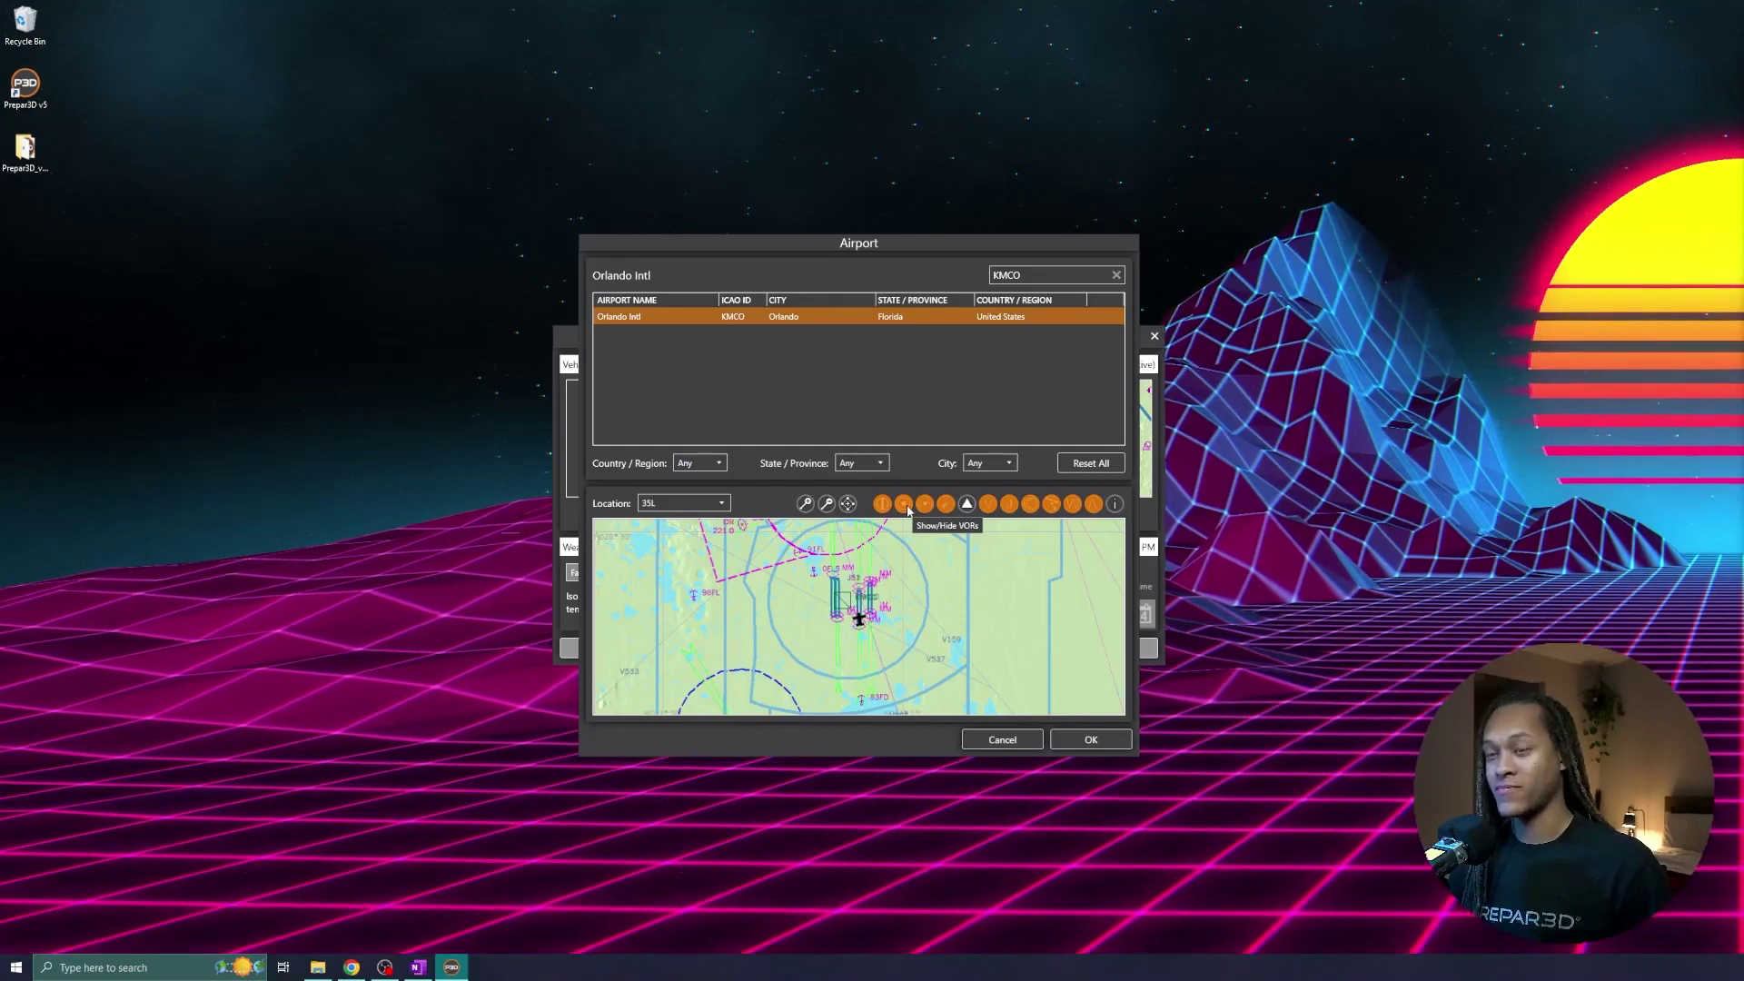
{"action": "left_click", "coordinate": [987, 505]}
{"action": "left_click", "coordinate": [1009, 505]}
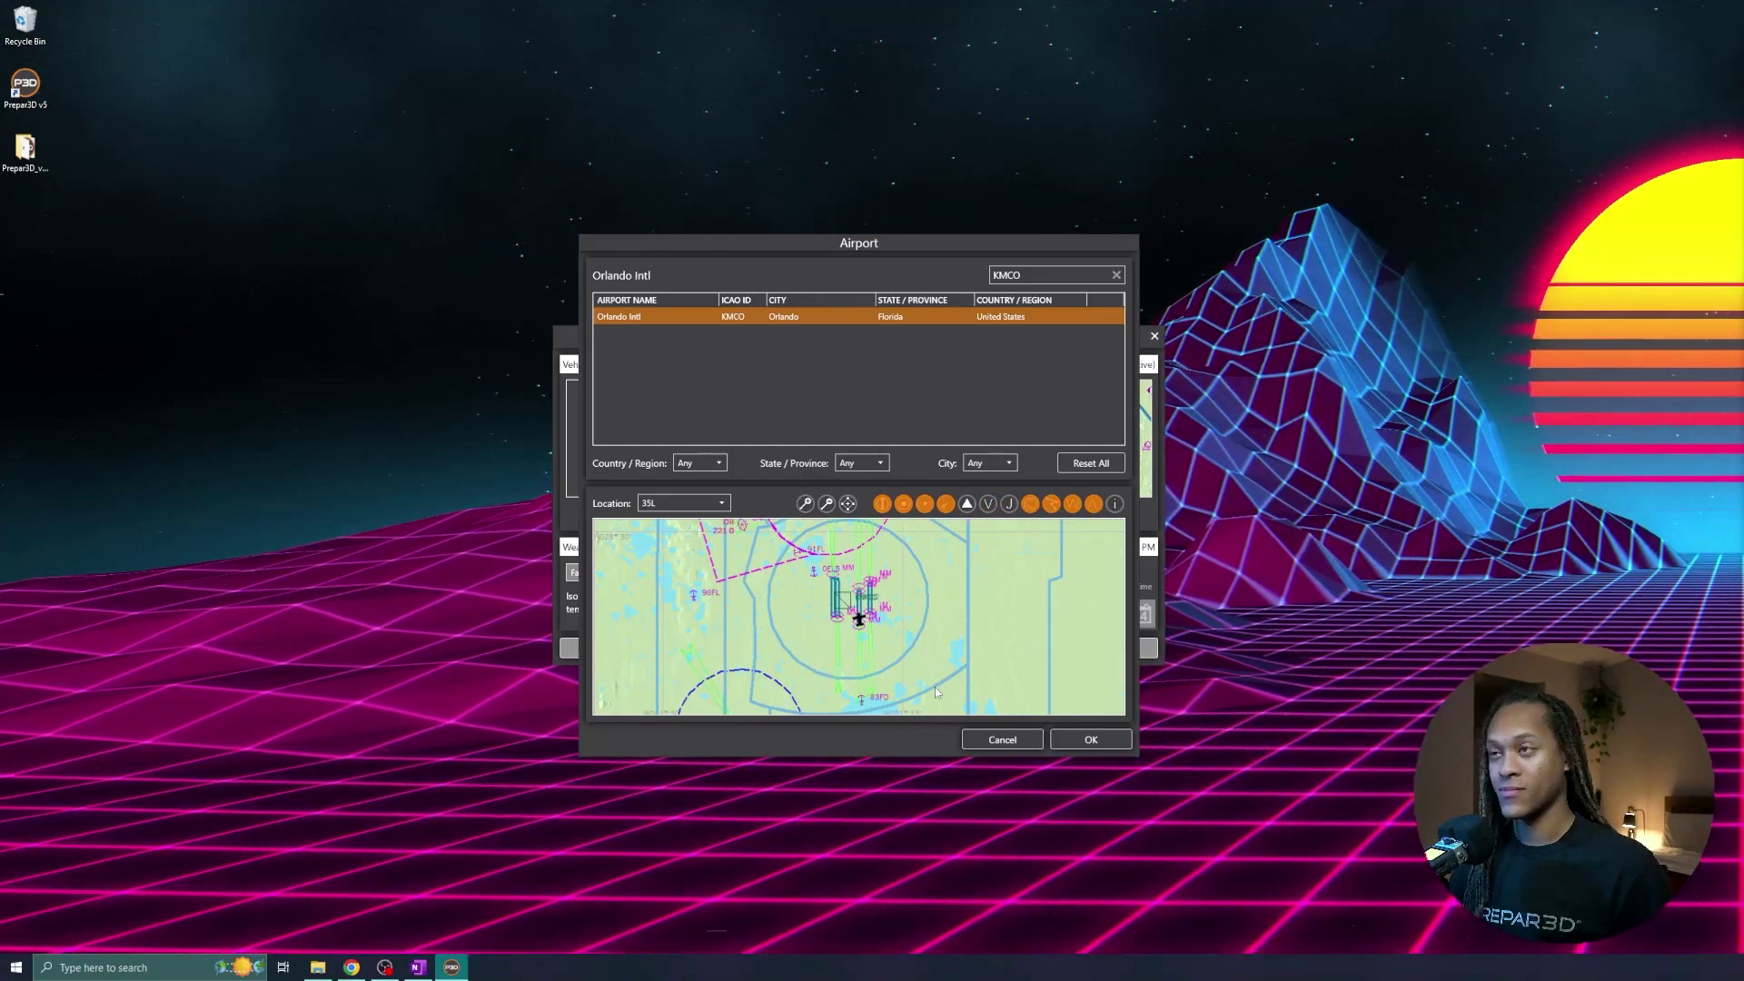
{"action": "left_click", "coordinate": [1102, 741]}
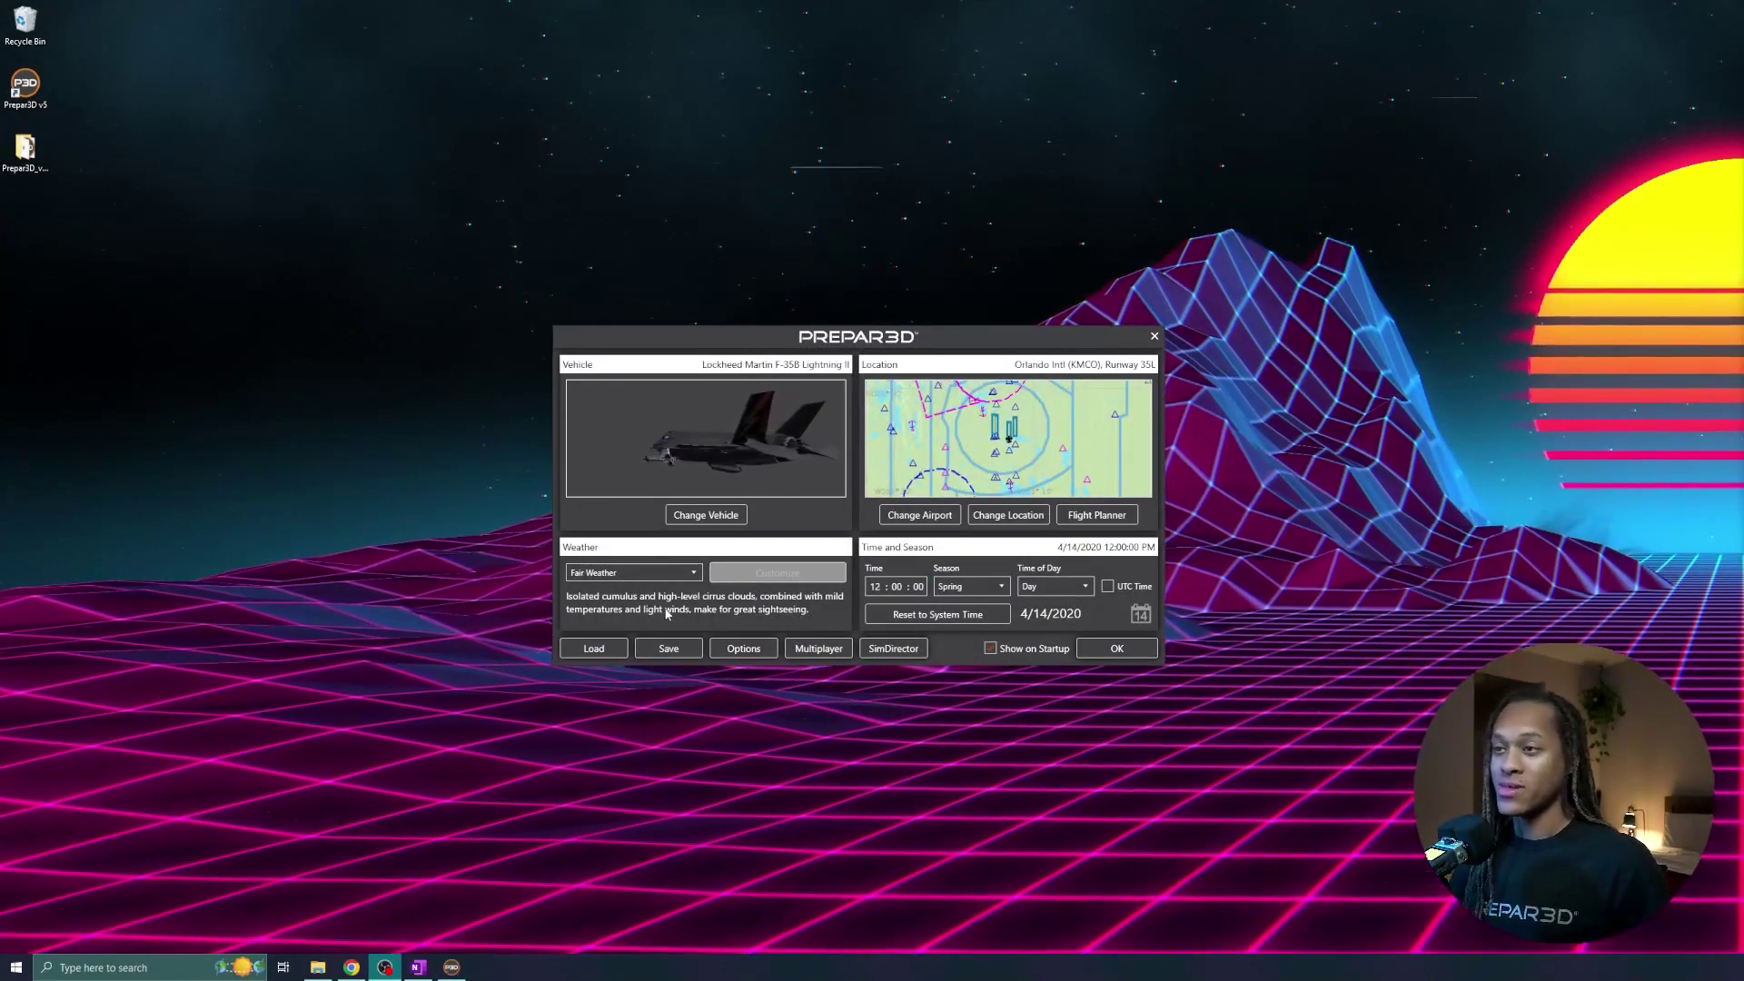
- Keep Fair Weather, set the season to Summer, and start the flight
{"action": "left_click", "coordinate": [690, 572]}
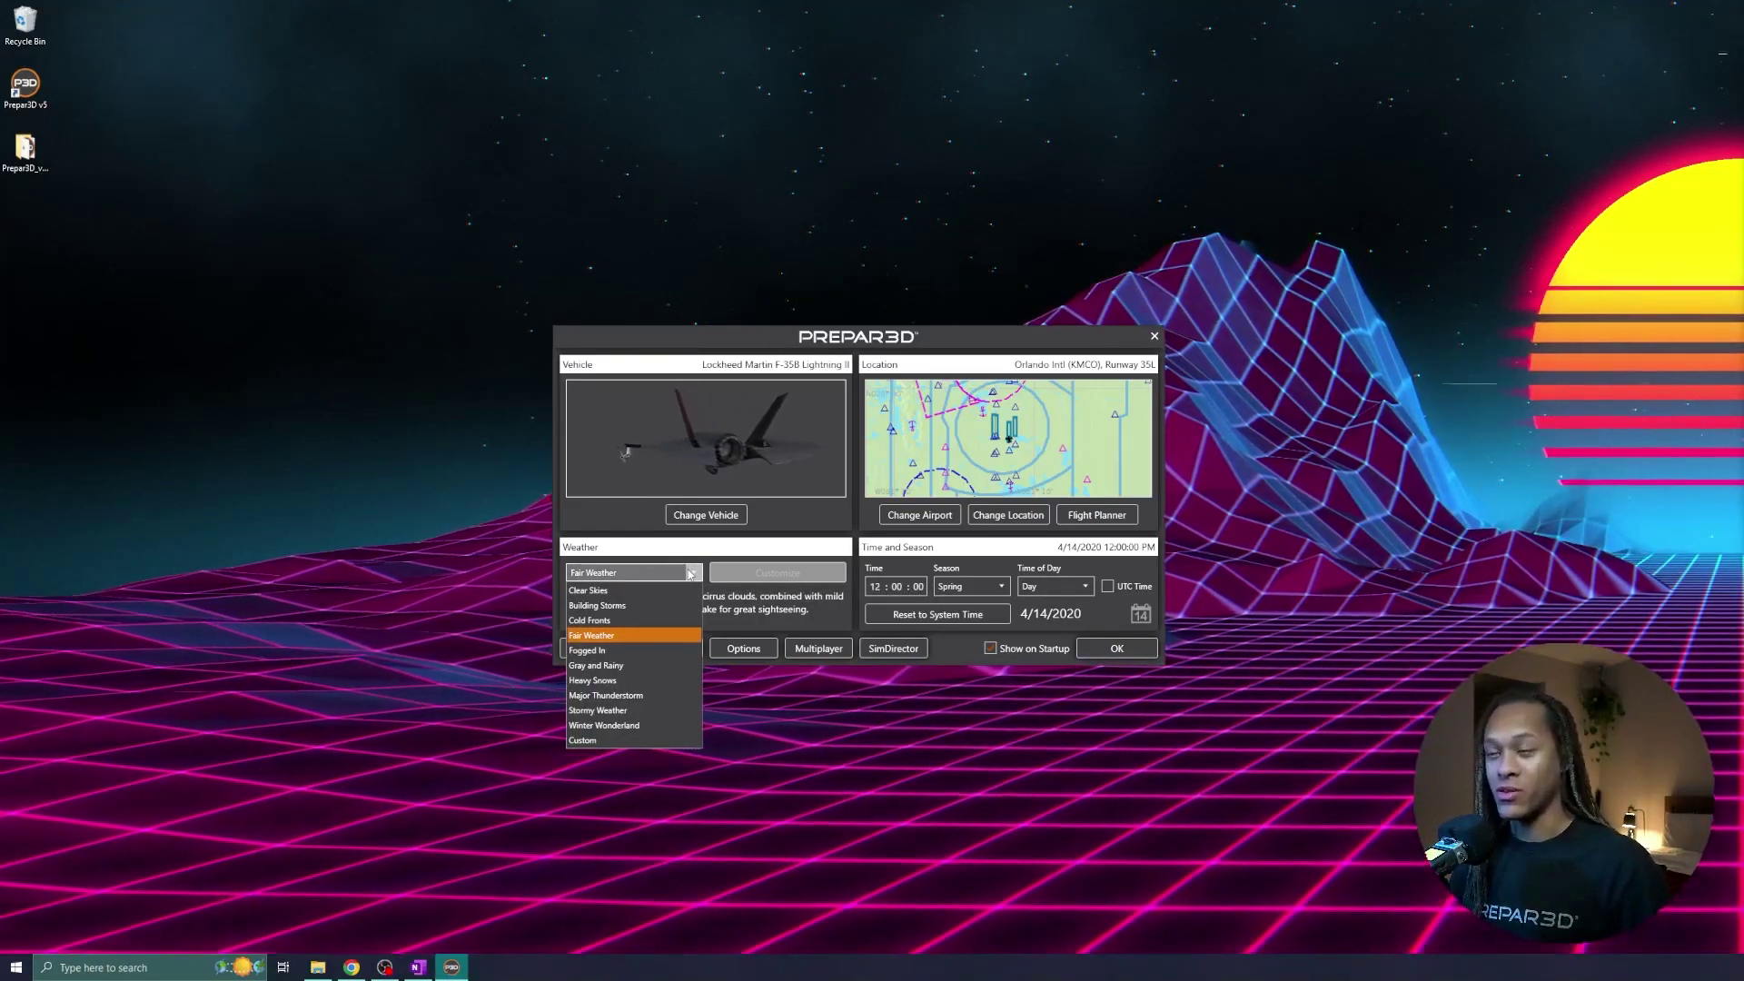
{"action": "left_click", "coordinate": [990, 592]}
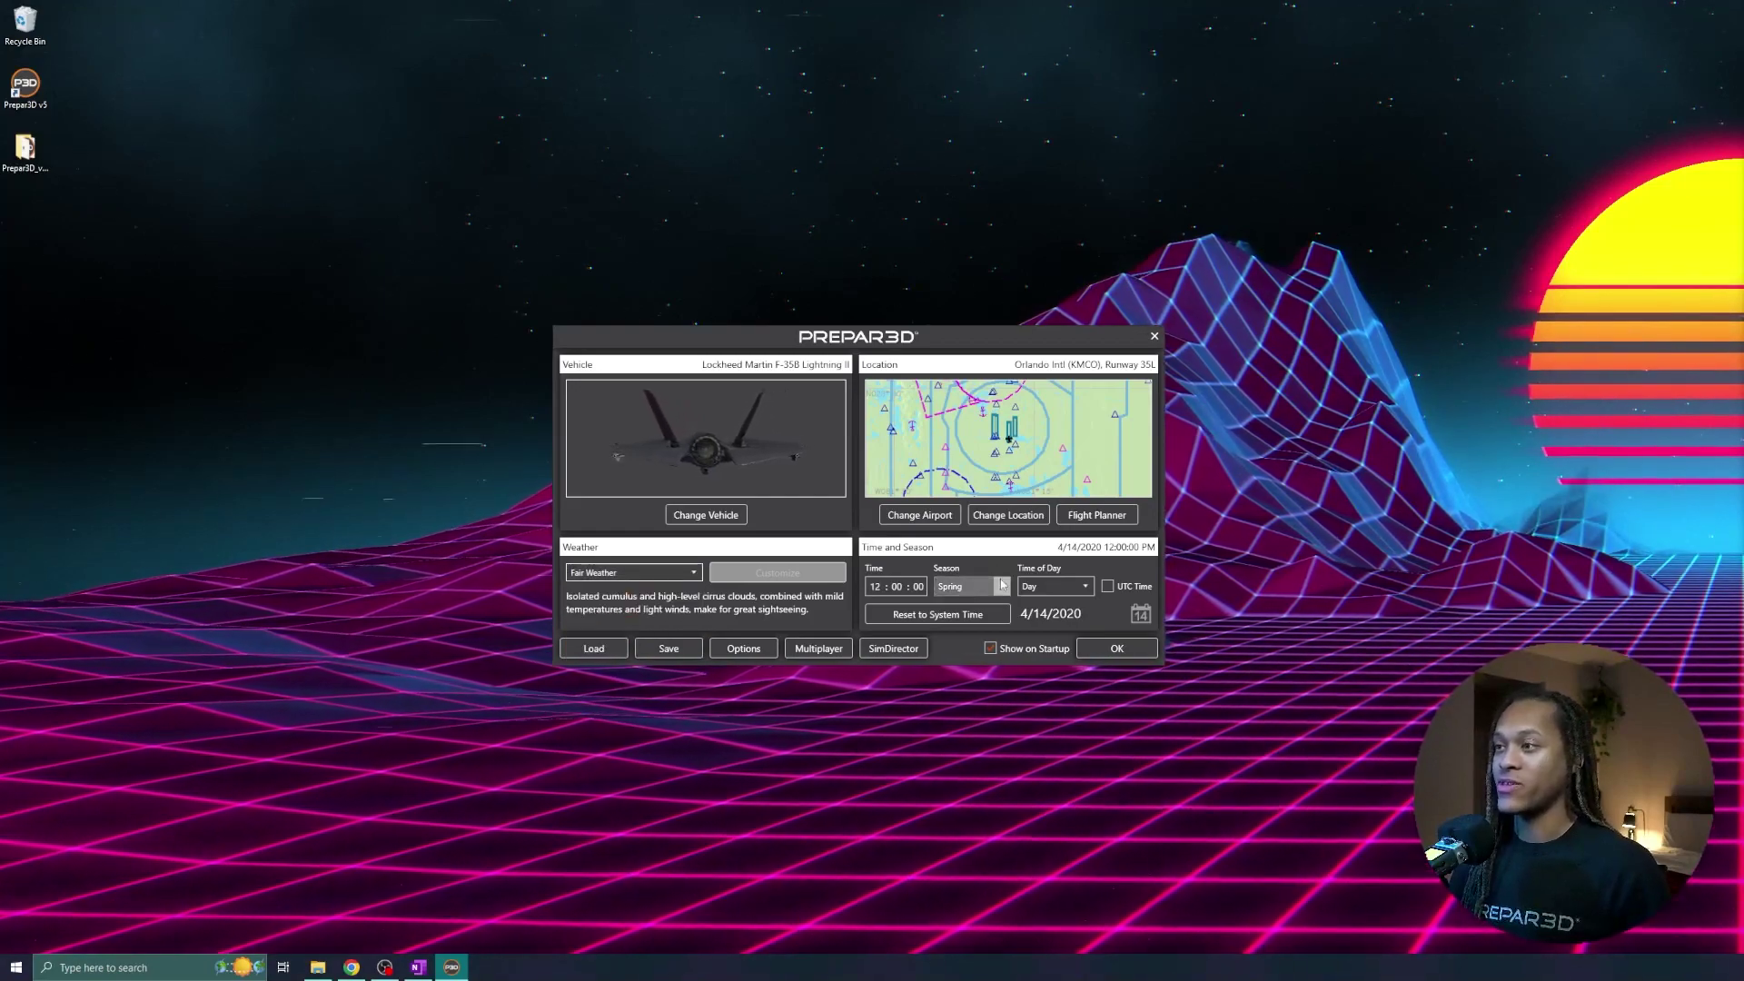
{"action": "left_click", "coordinate": [1002, 588]}
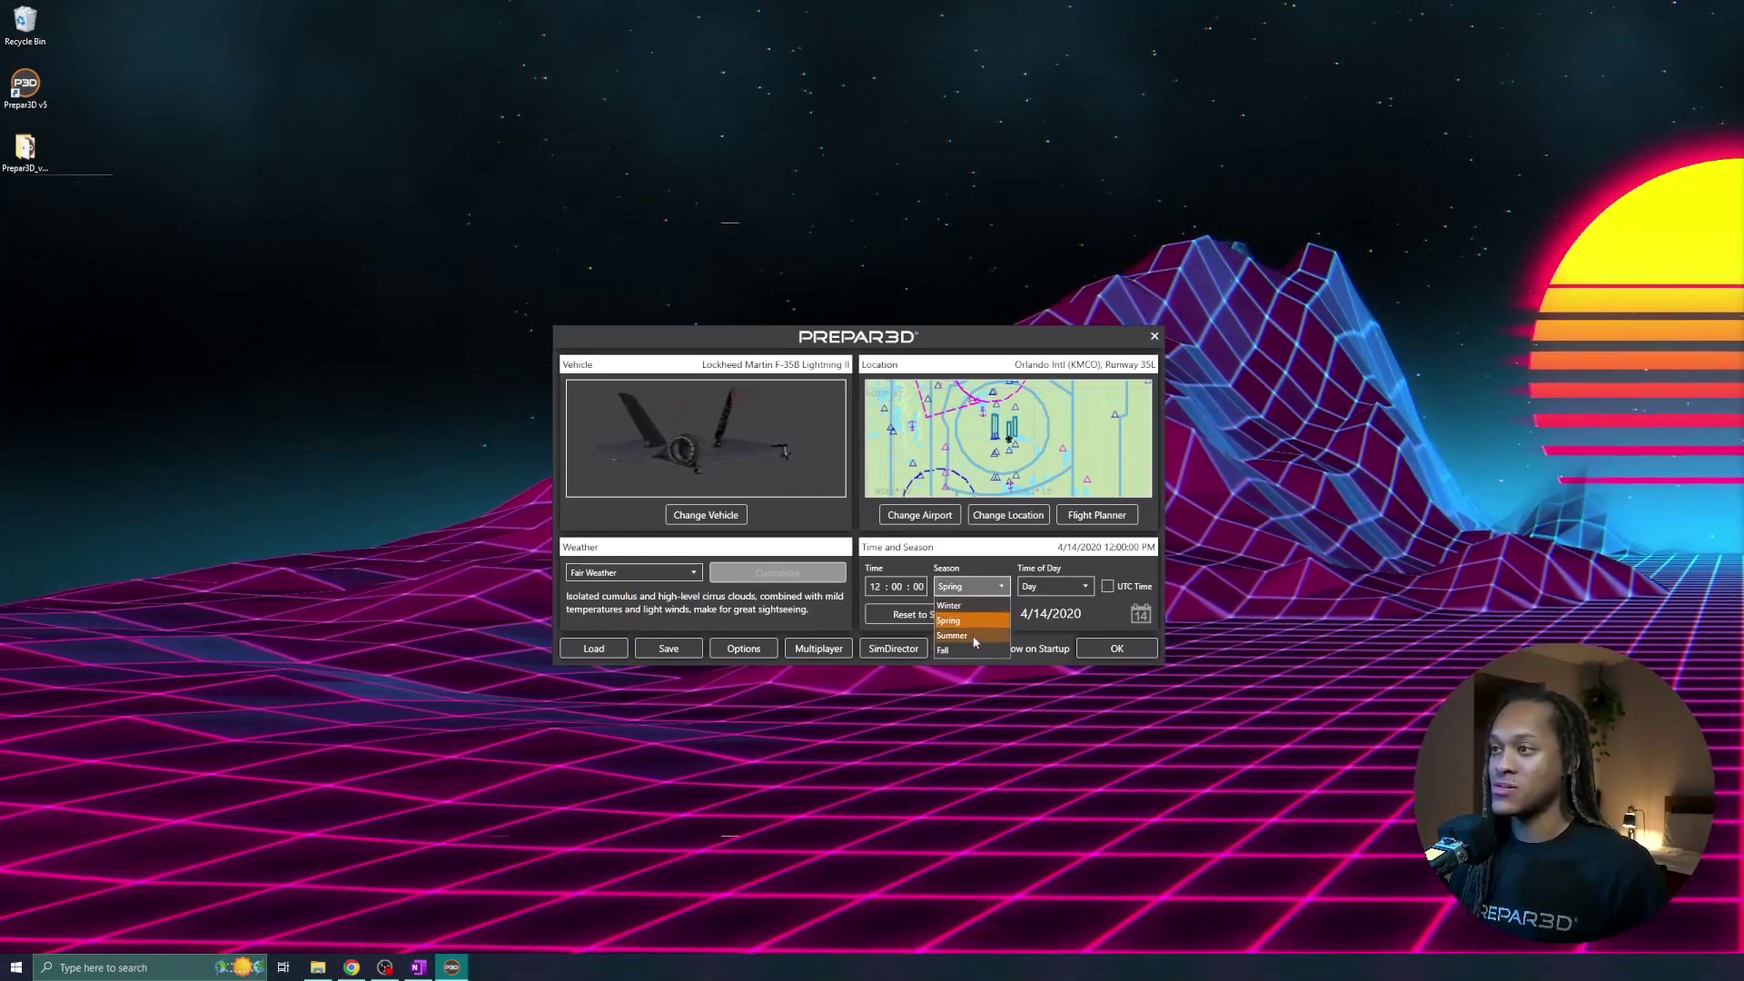
{"action": "left_click", "coordinate": [965, 619]}
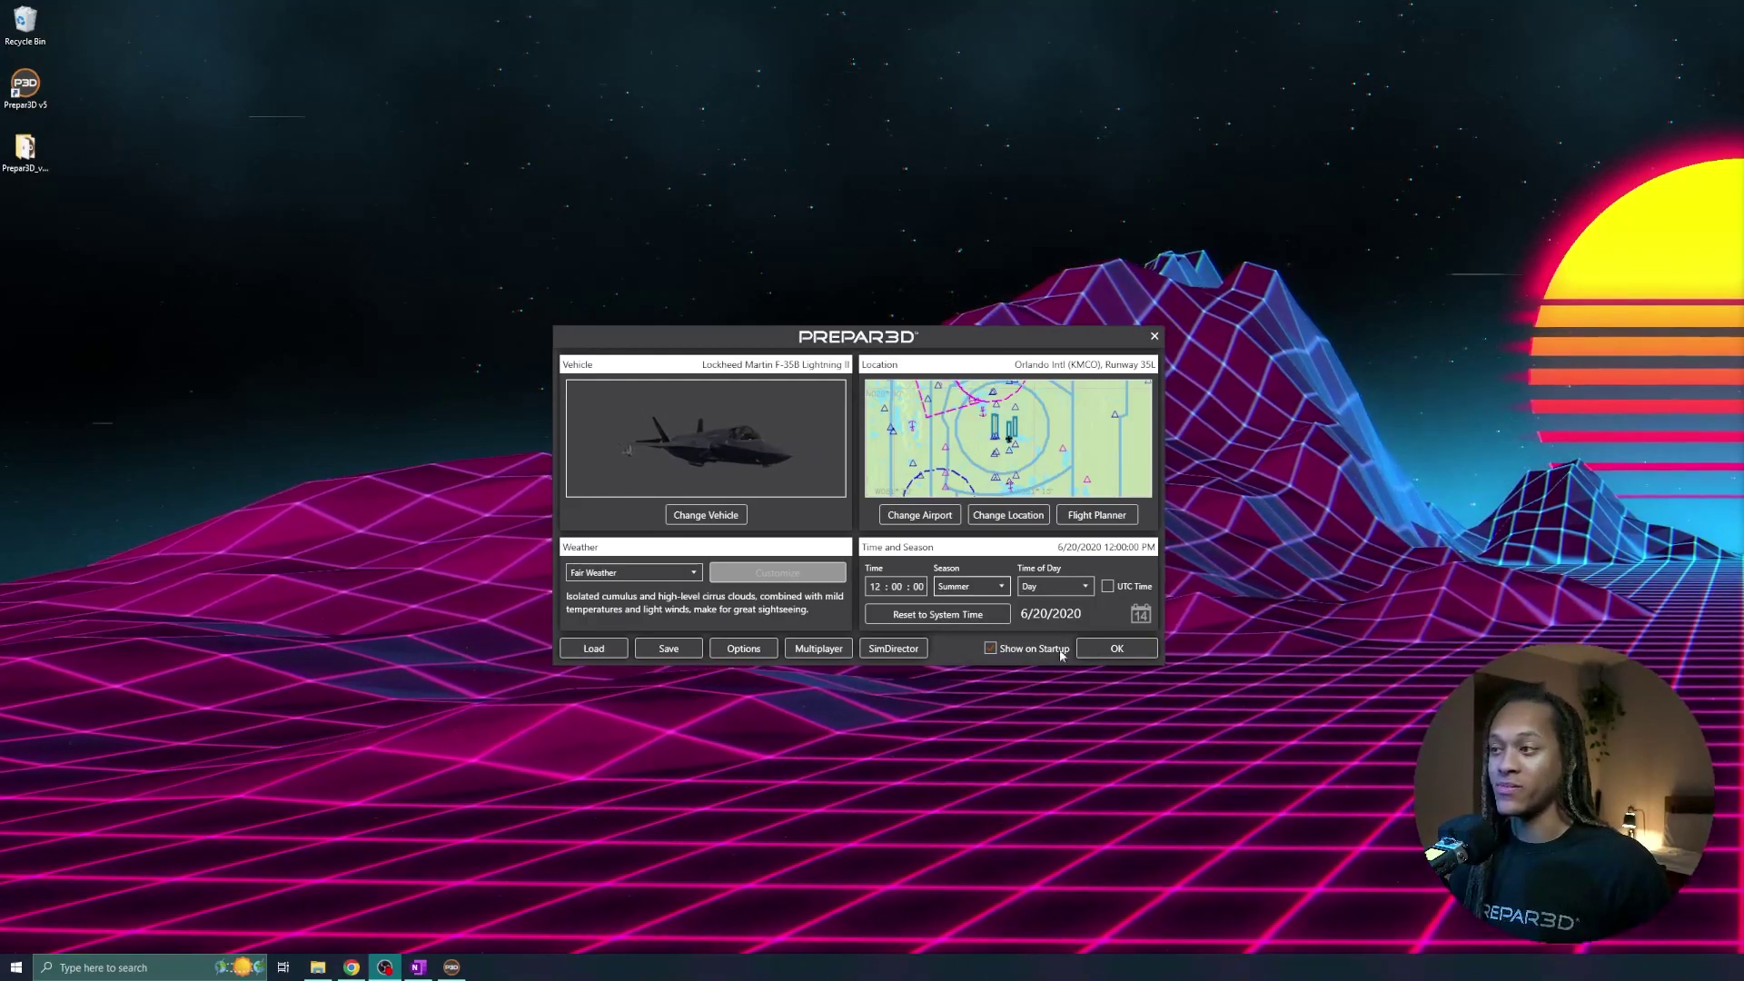
{"action": "left_click", "coordinate": [1132, 654]}
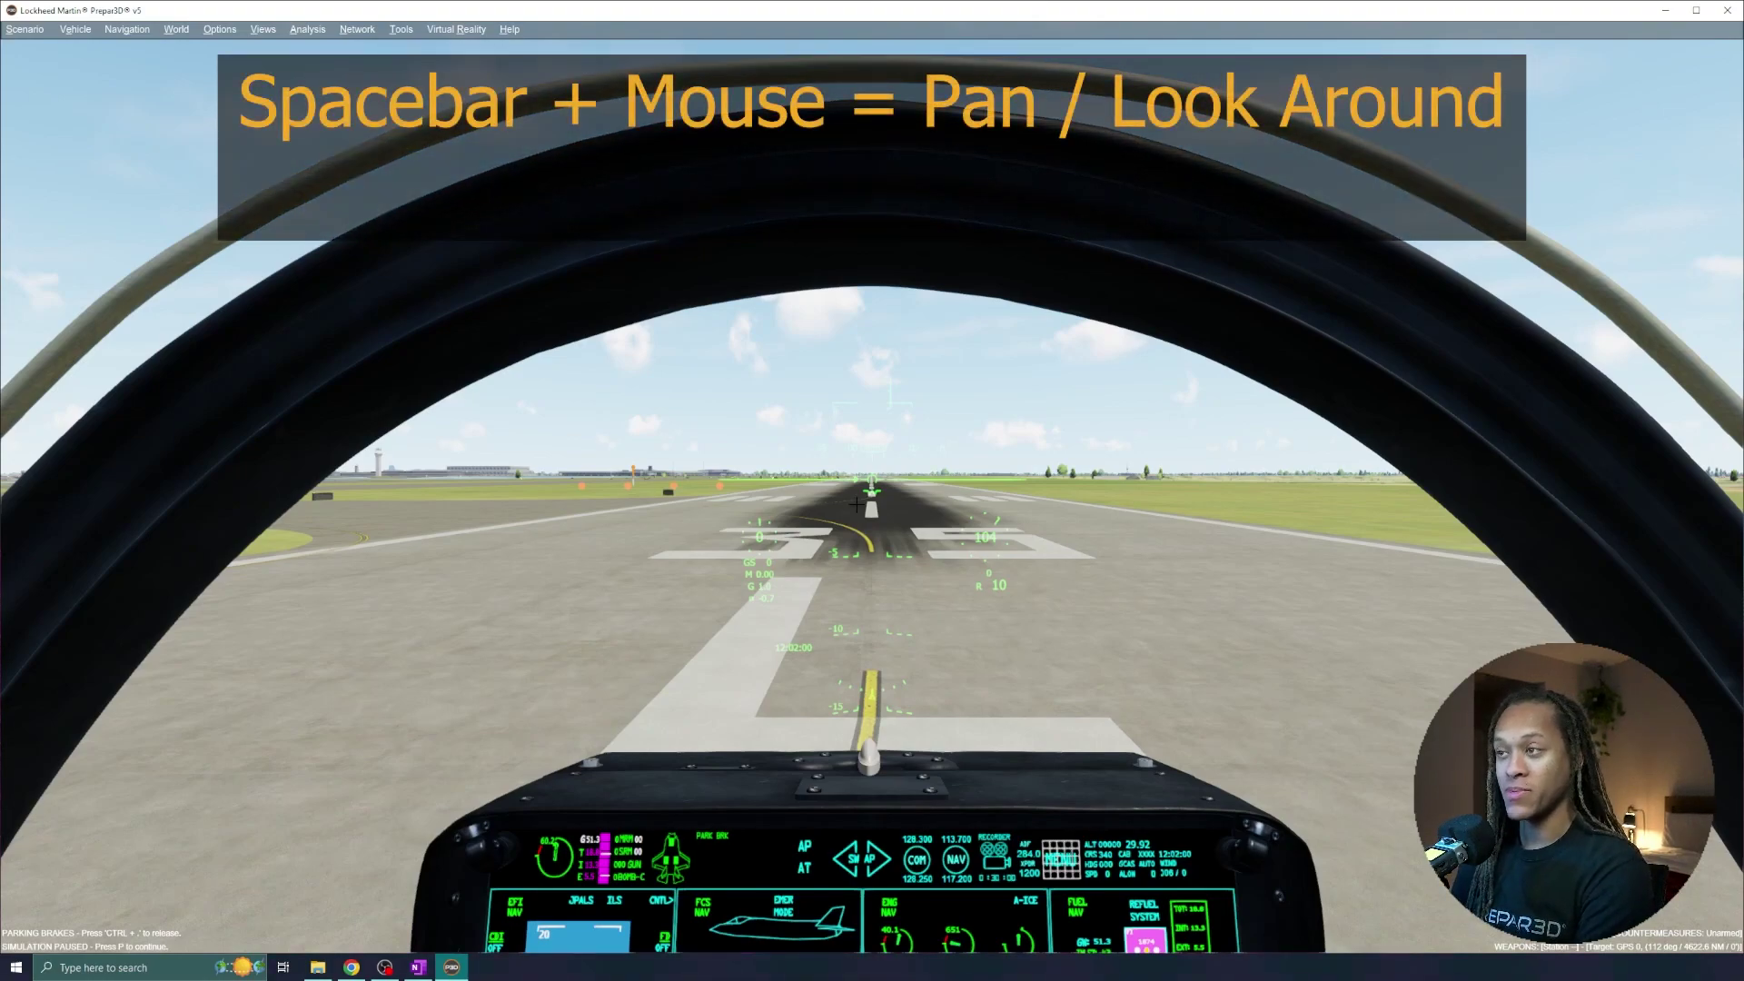
{"action": "key", "text": "space"}
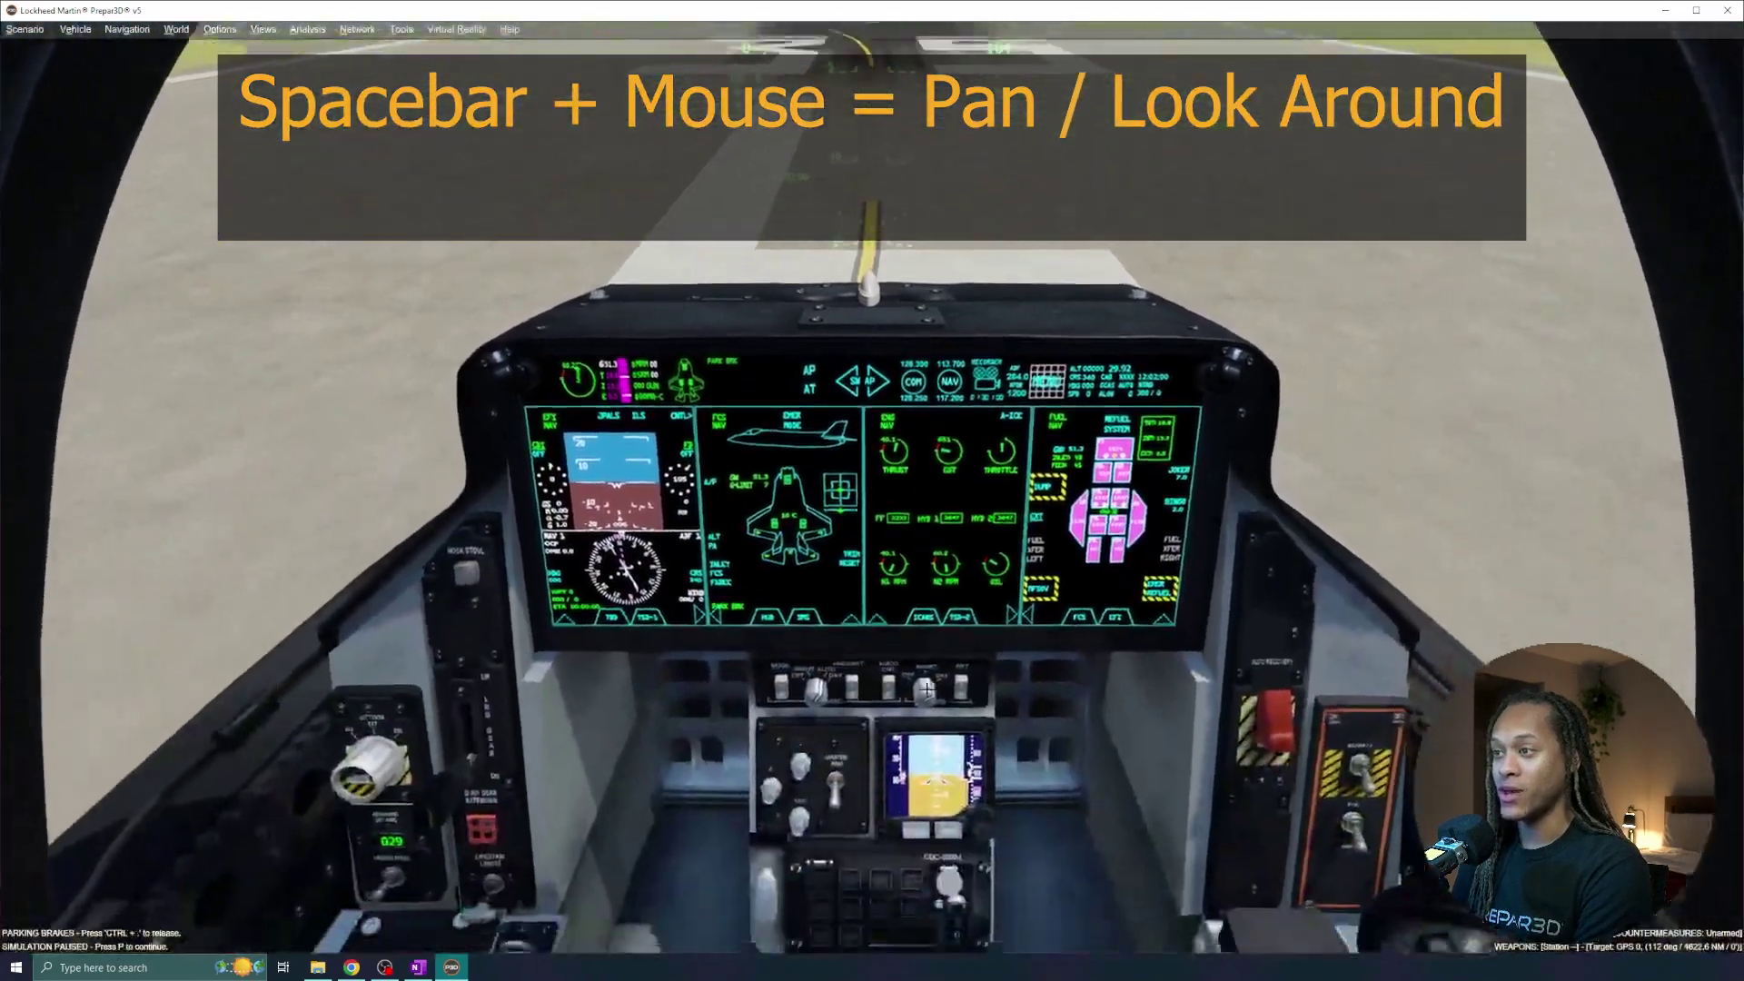
{"action": "key", "text": "space"}
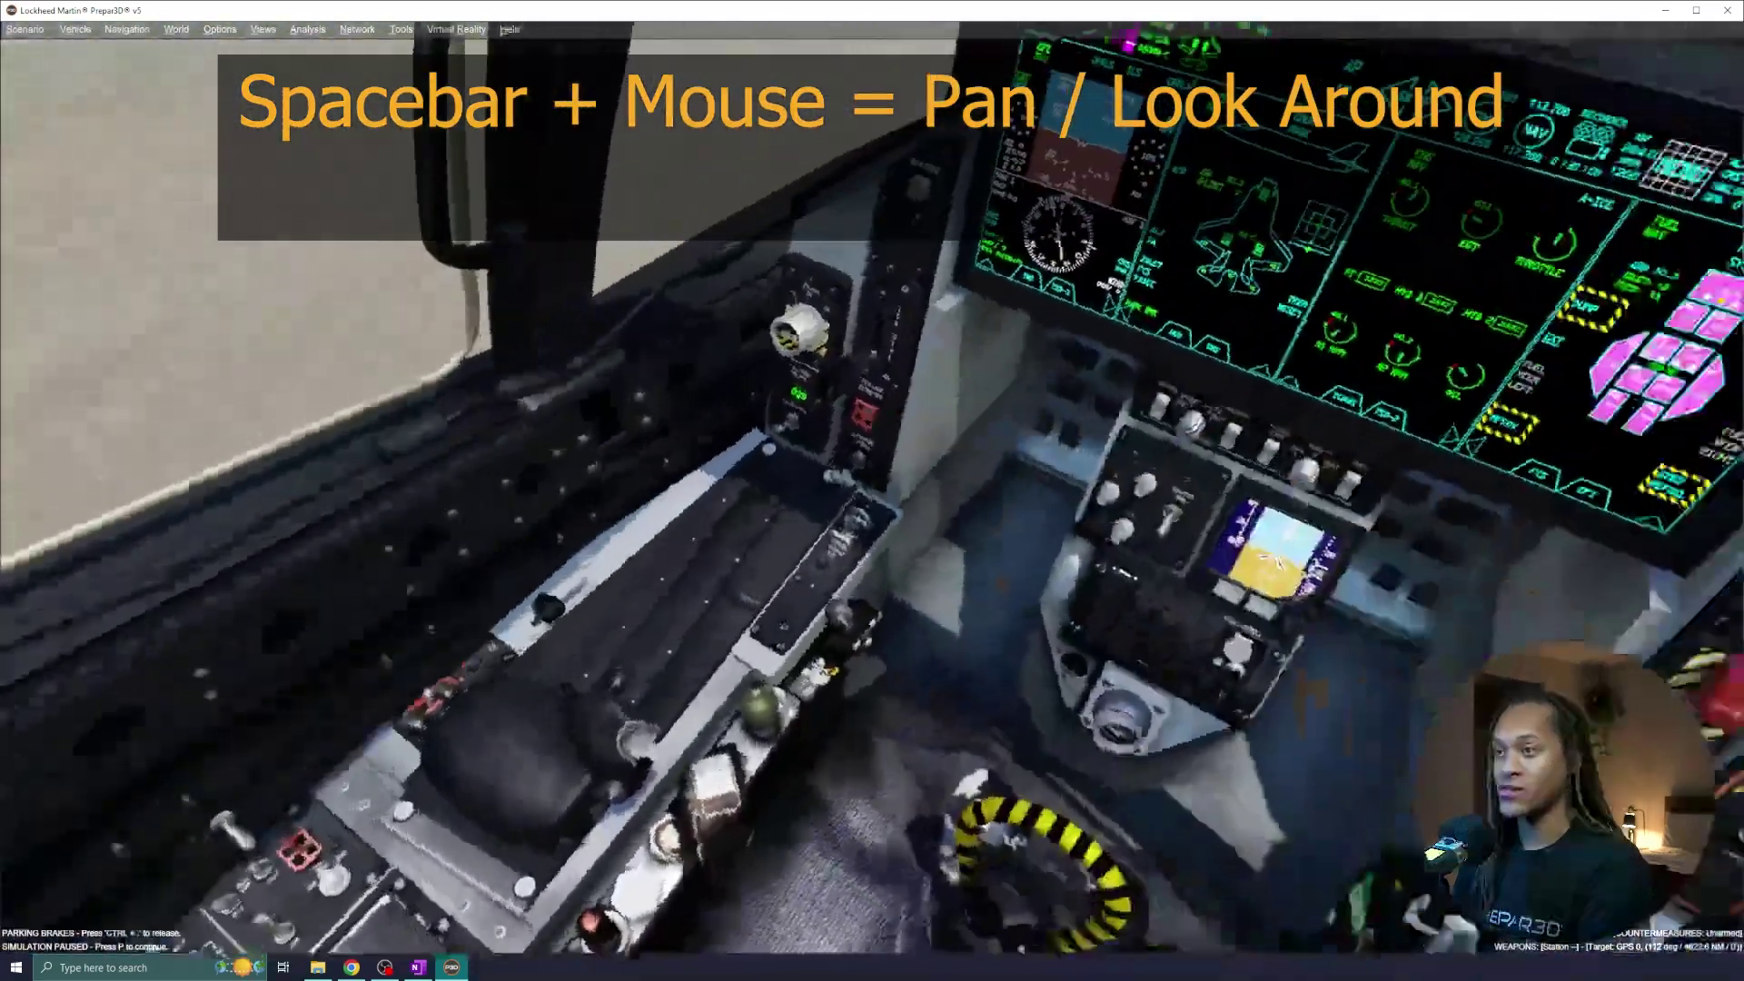
{"action": "key", "text": "space"}
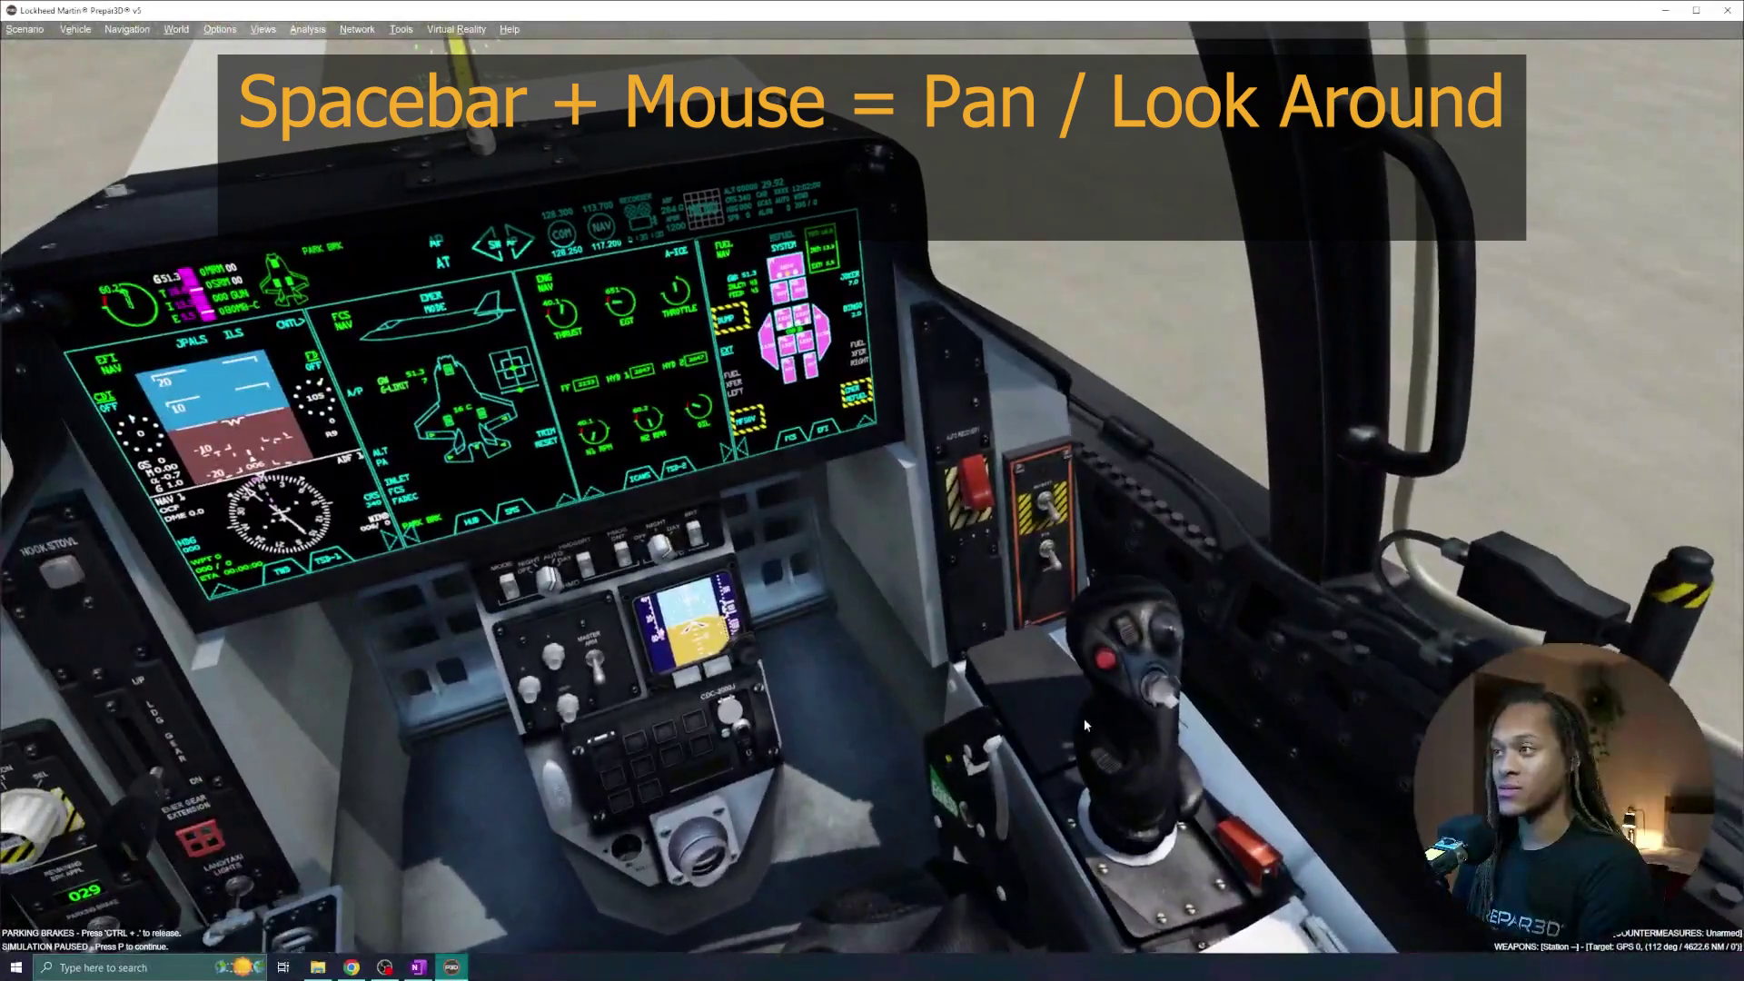
{"action": "key", "text": "space"}
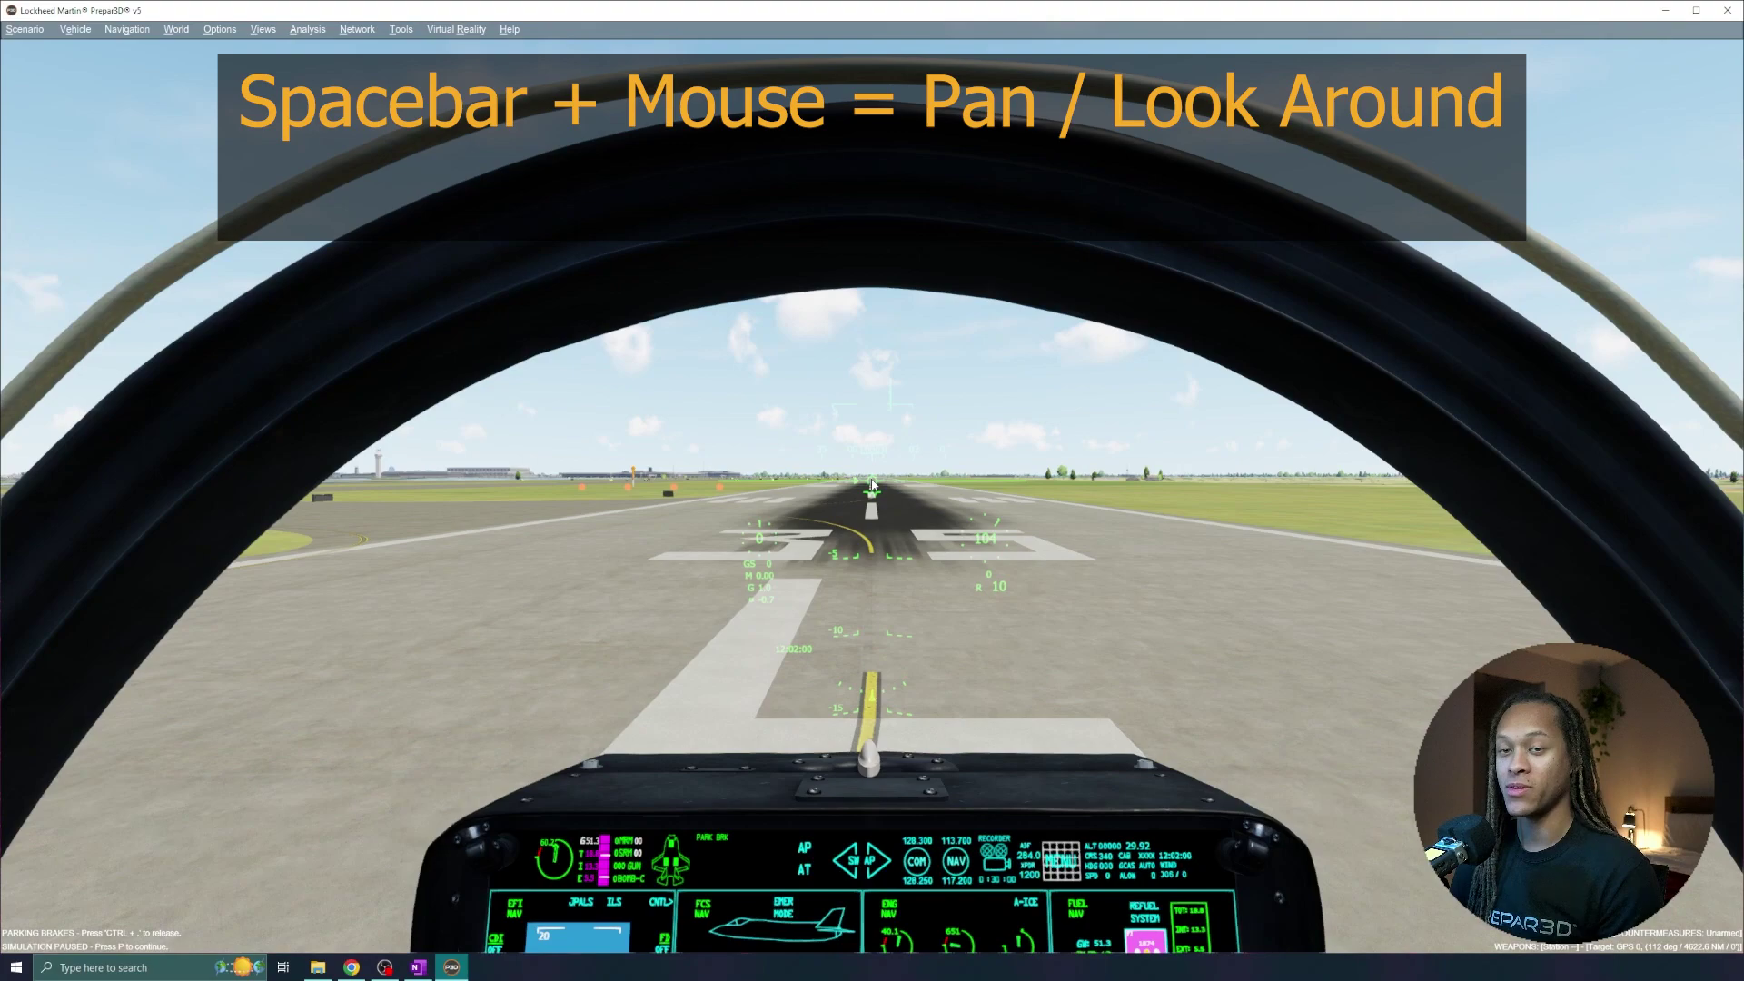
{"action": "right_click", "coordinate": [896, 465]}
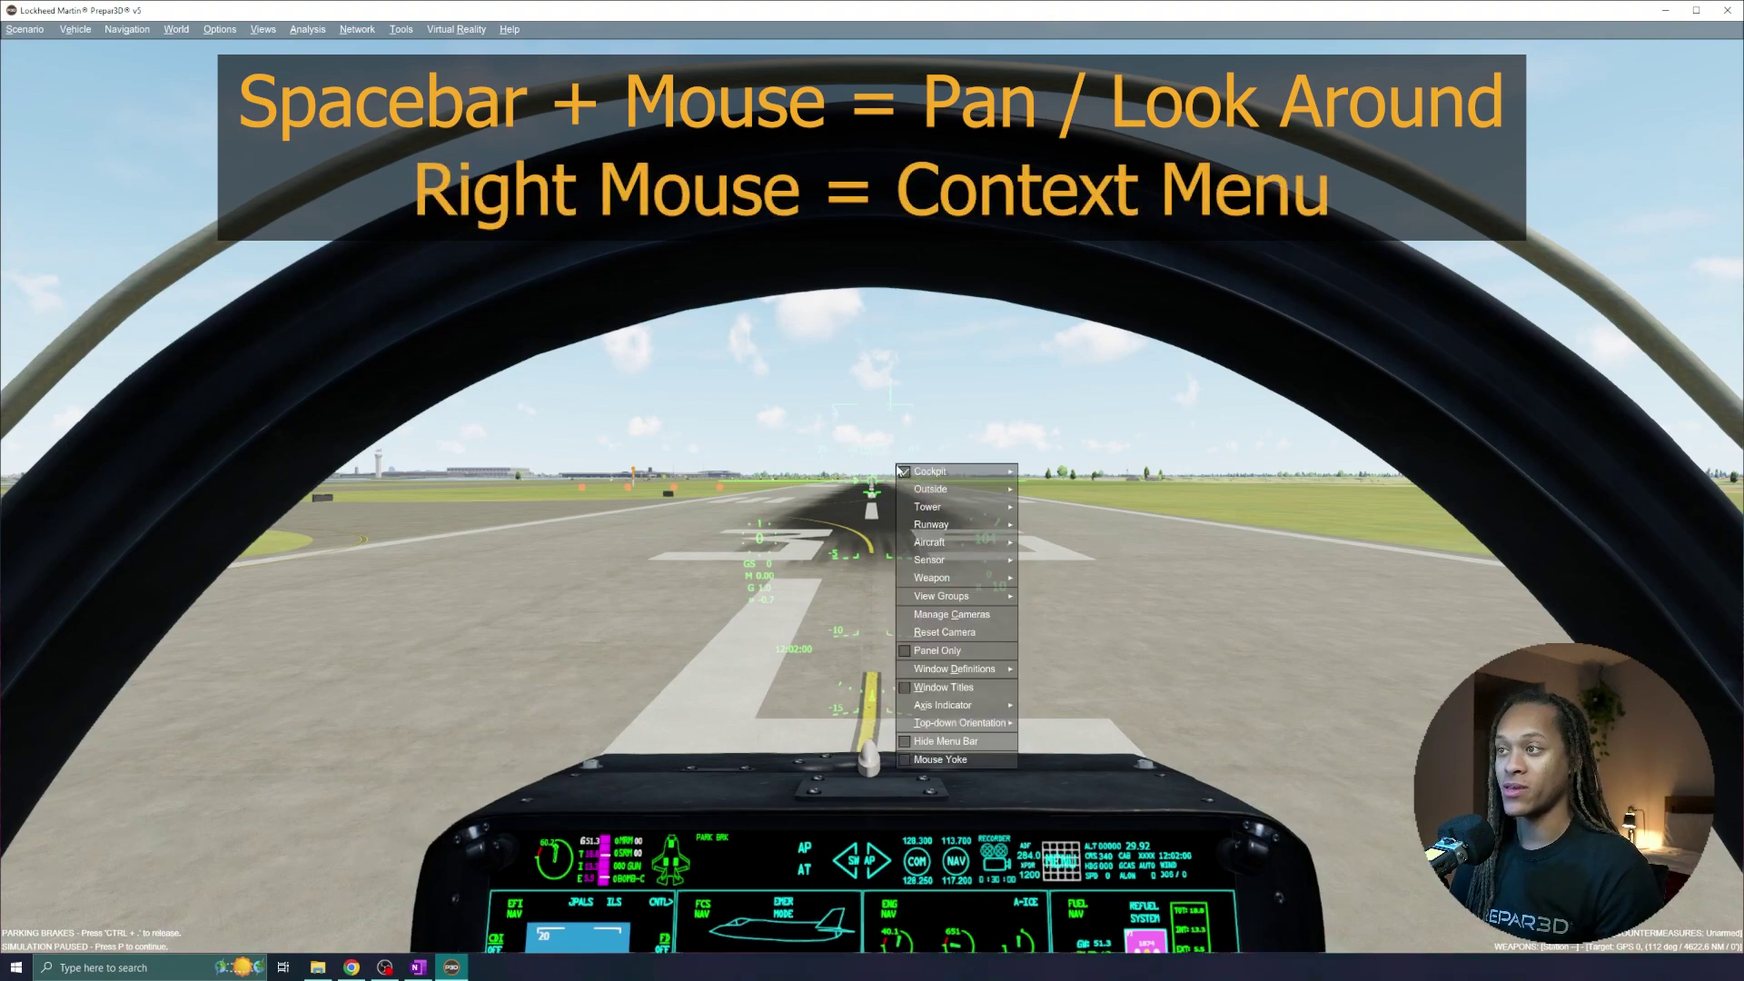
{"action": "mouse_move", "coordinate": [962, 480]}
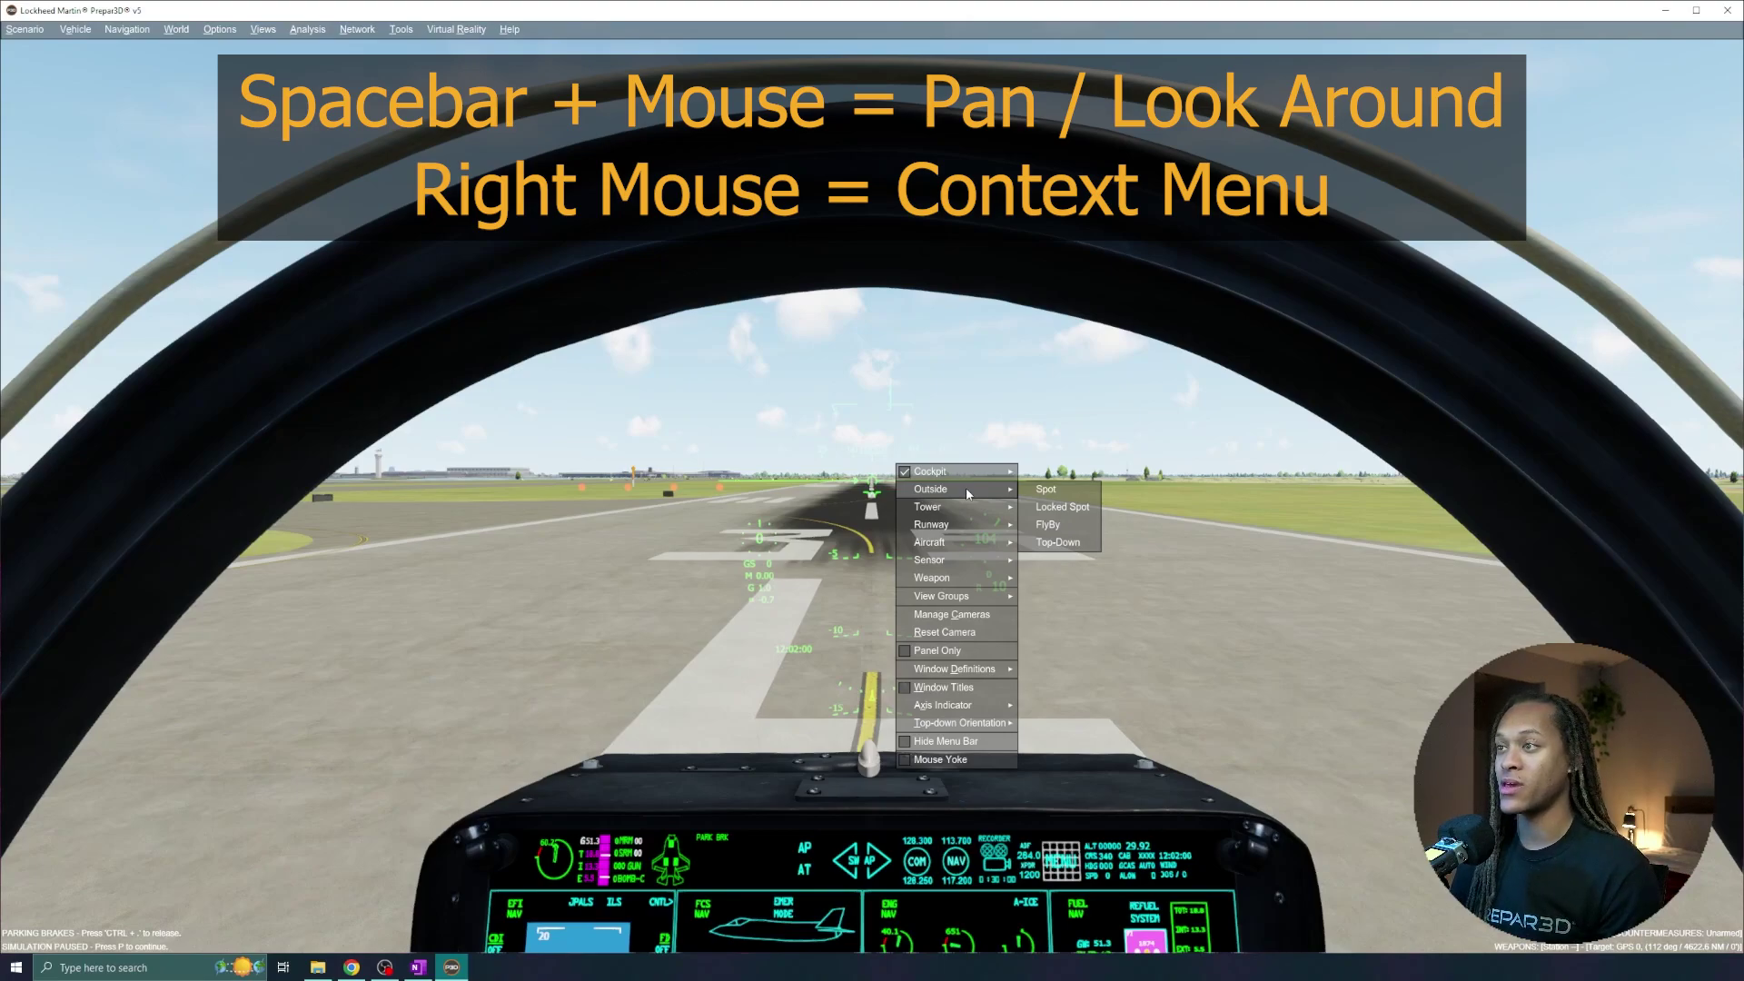
{"action": "left_click", "coordinate": [1067, 510]}
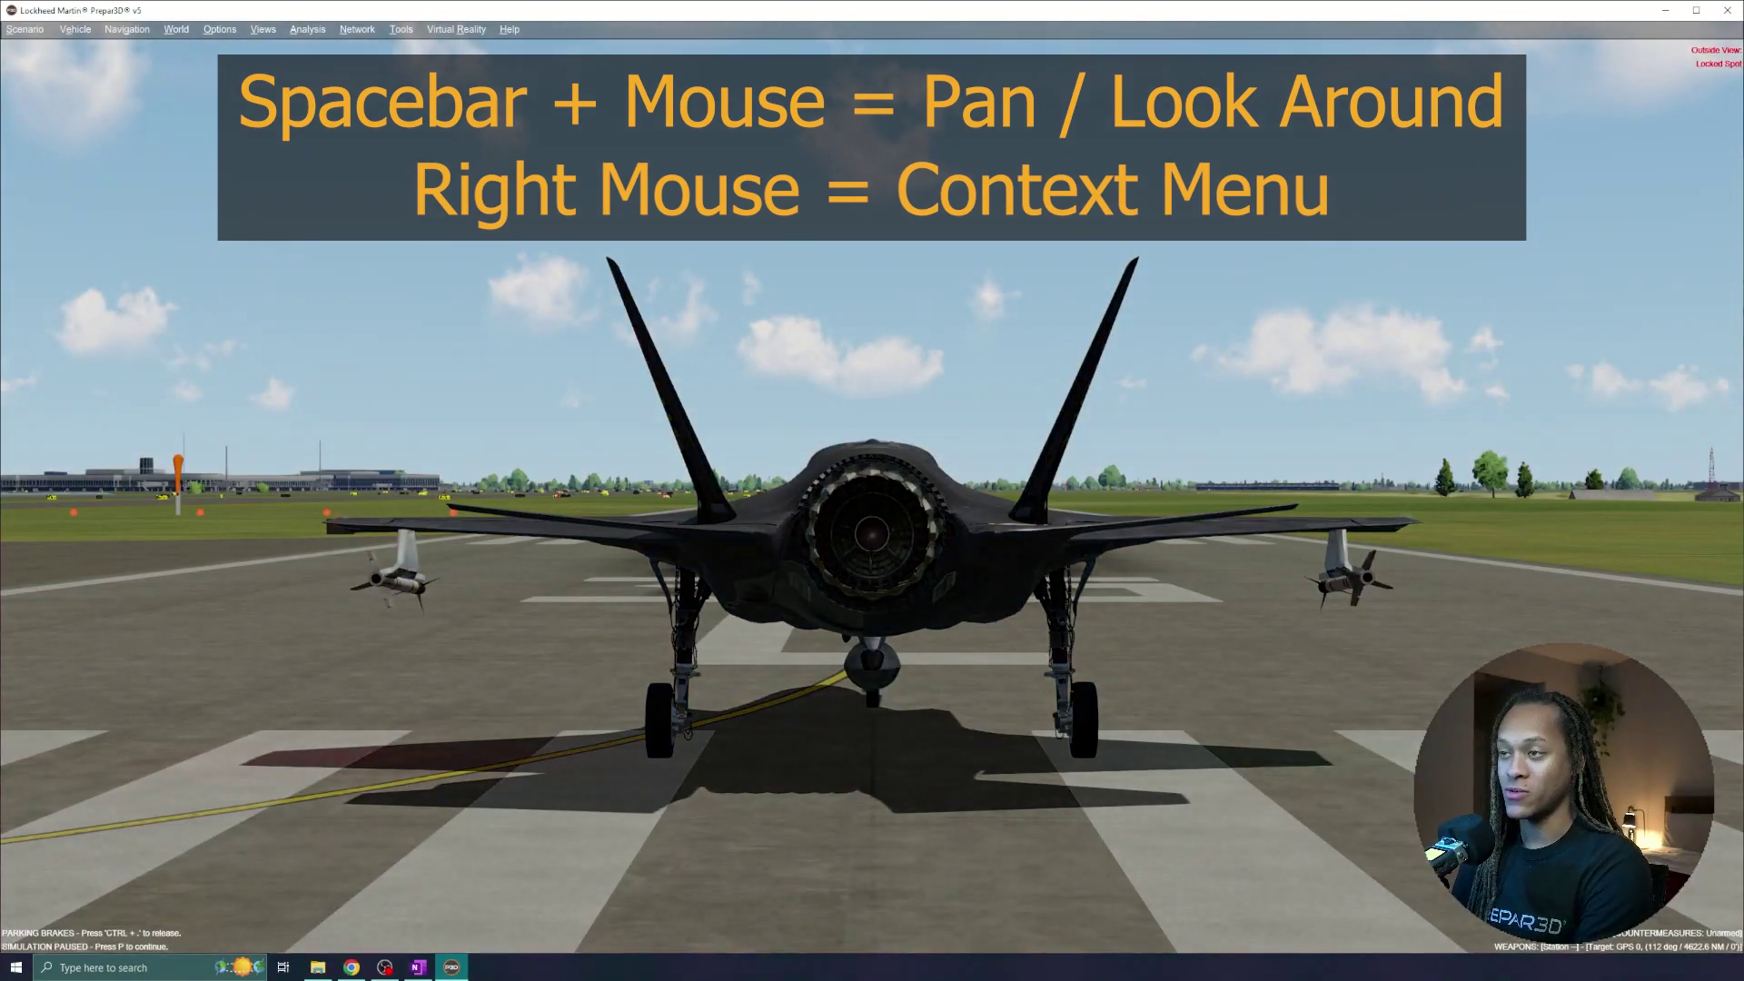
{"action": "key", "text": "space"}
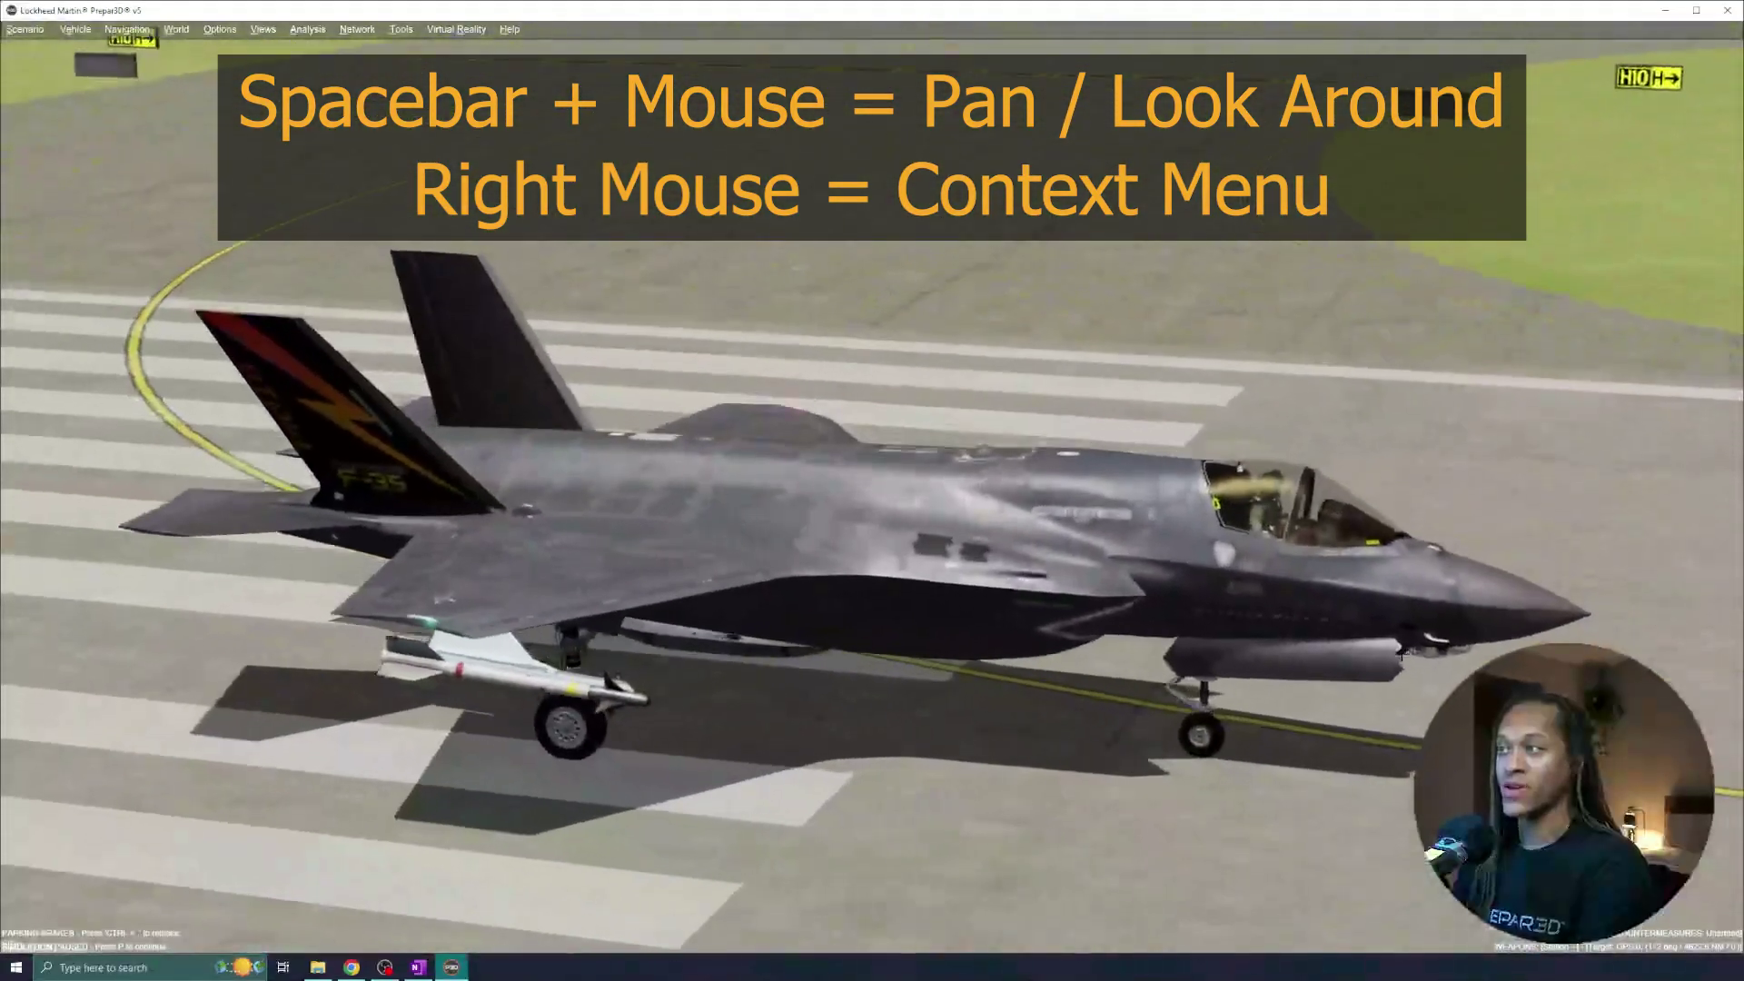
{"action": "key", "text": "space"}
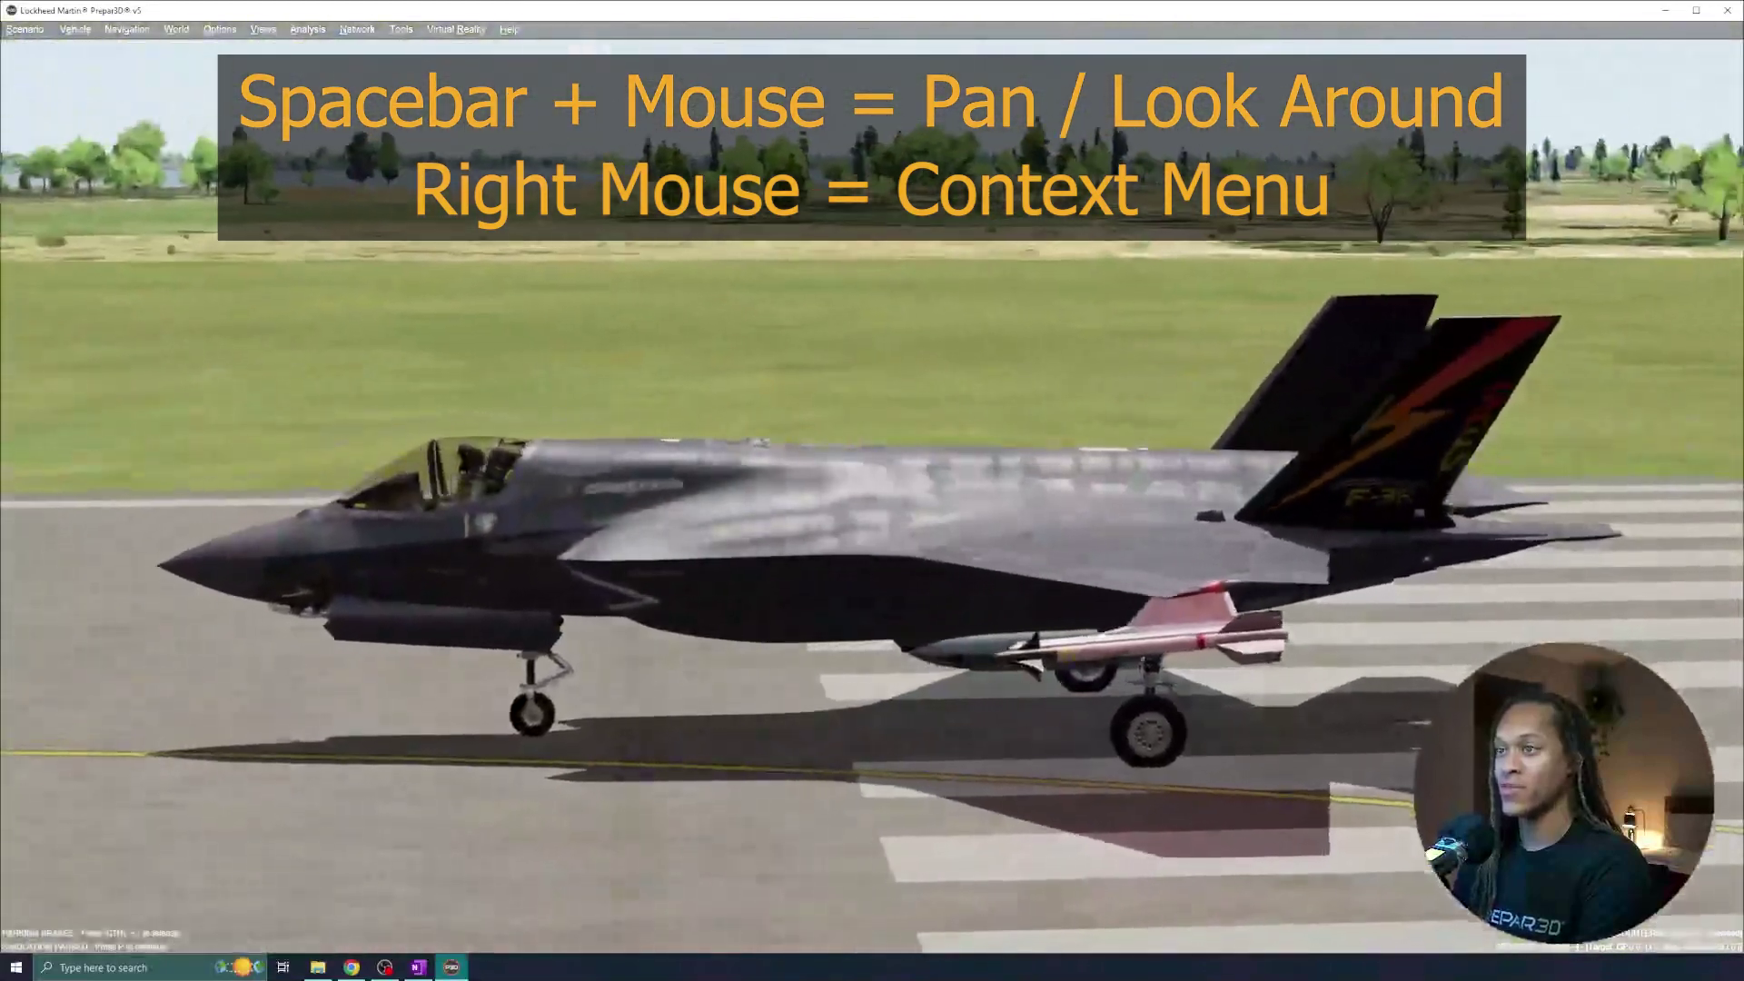
{"action": "key", "text": "space"}
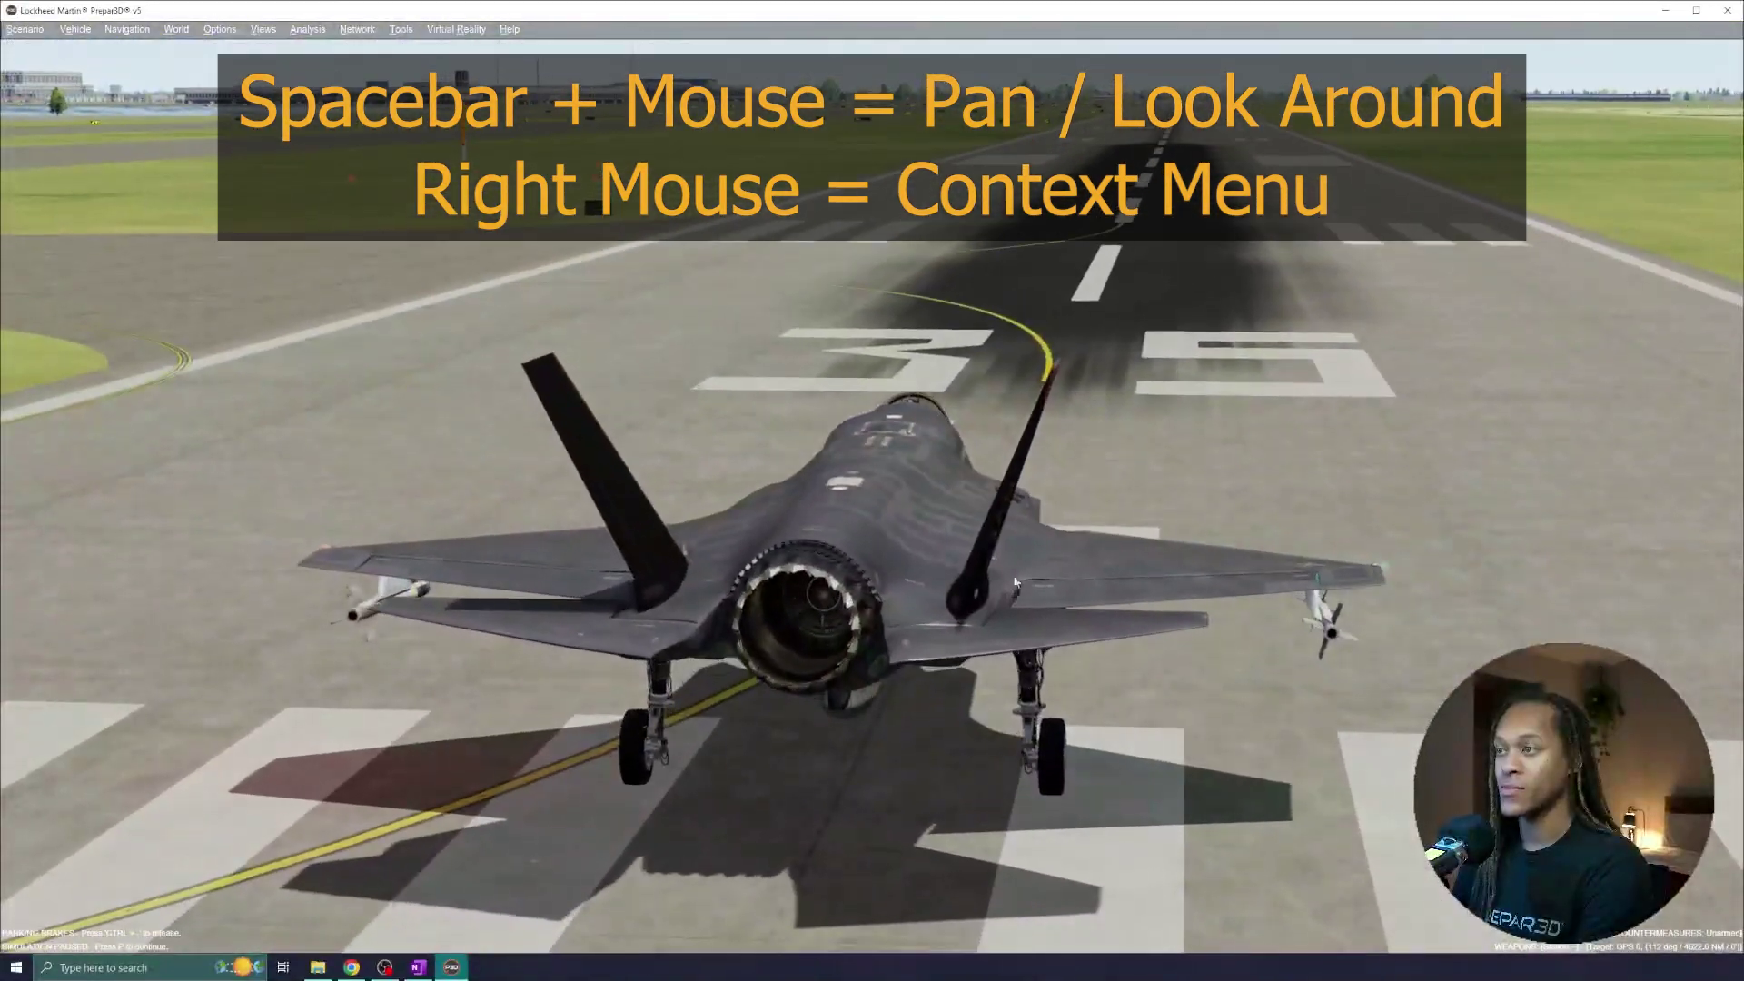
{"action": "right_click", "coordinate": [993, 391]}
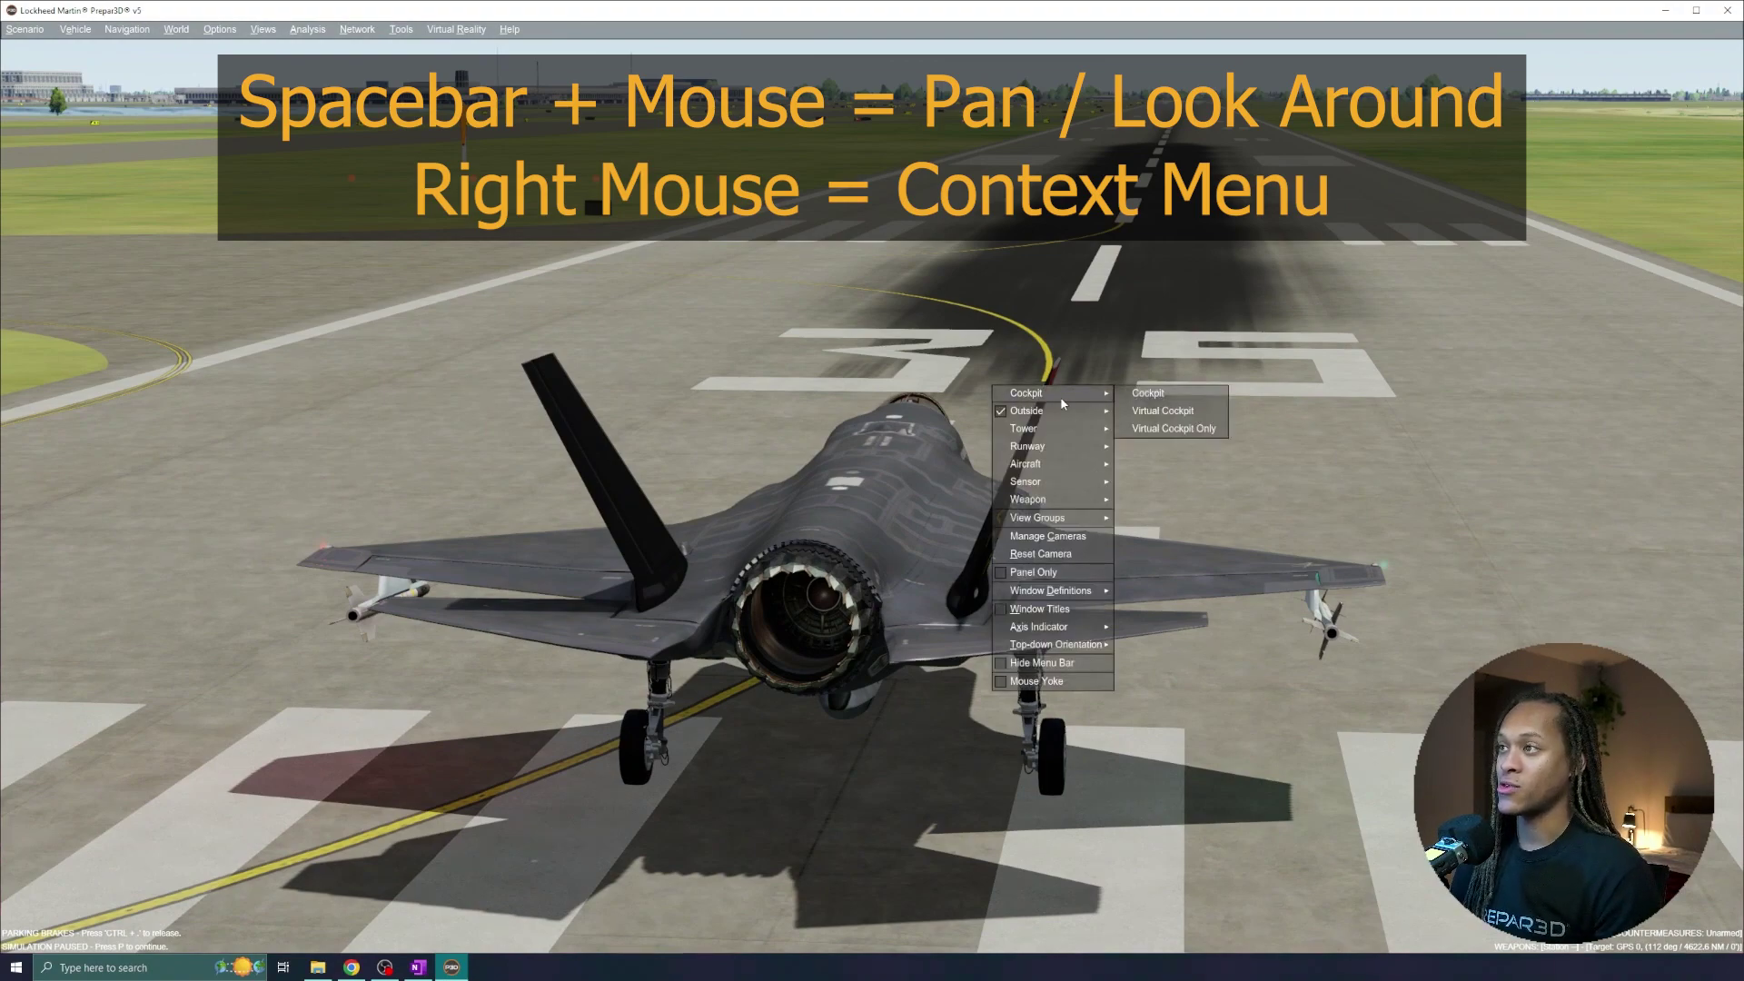
{"action": "left_click", "coordinate": [1157, 417]}
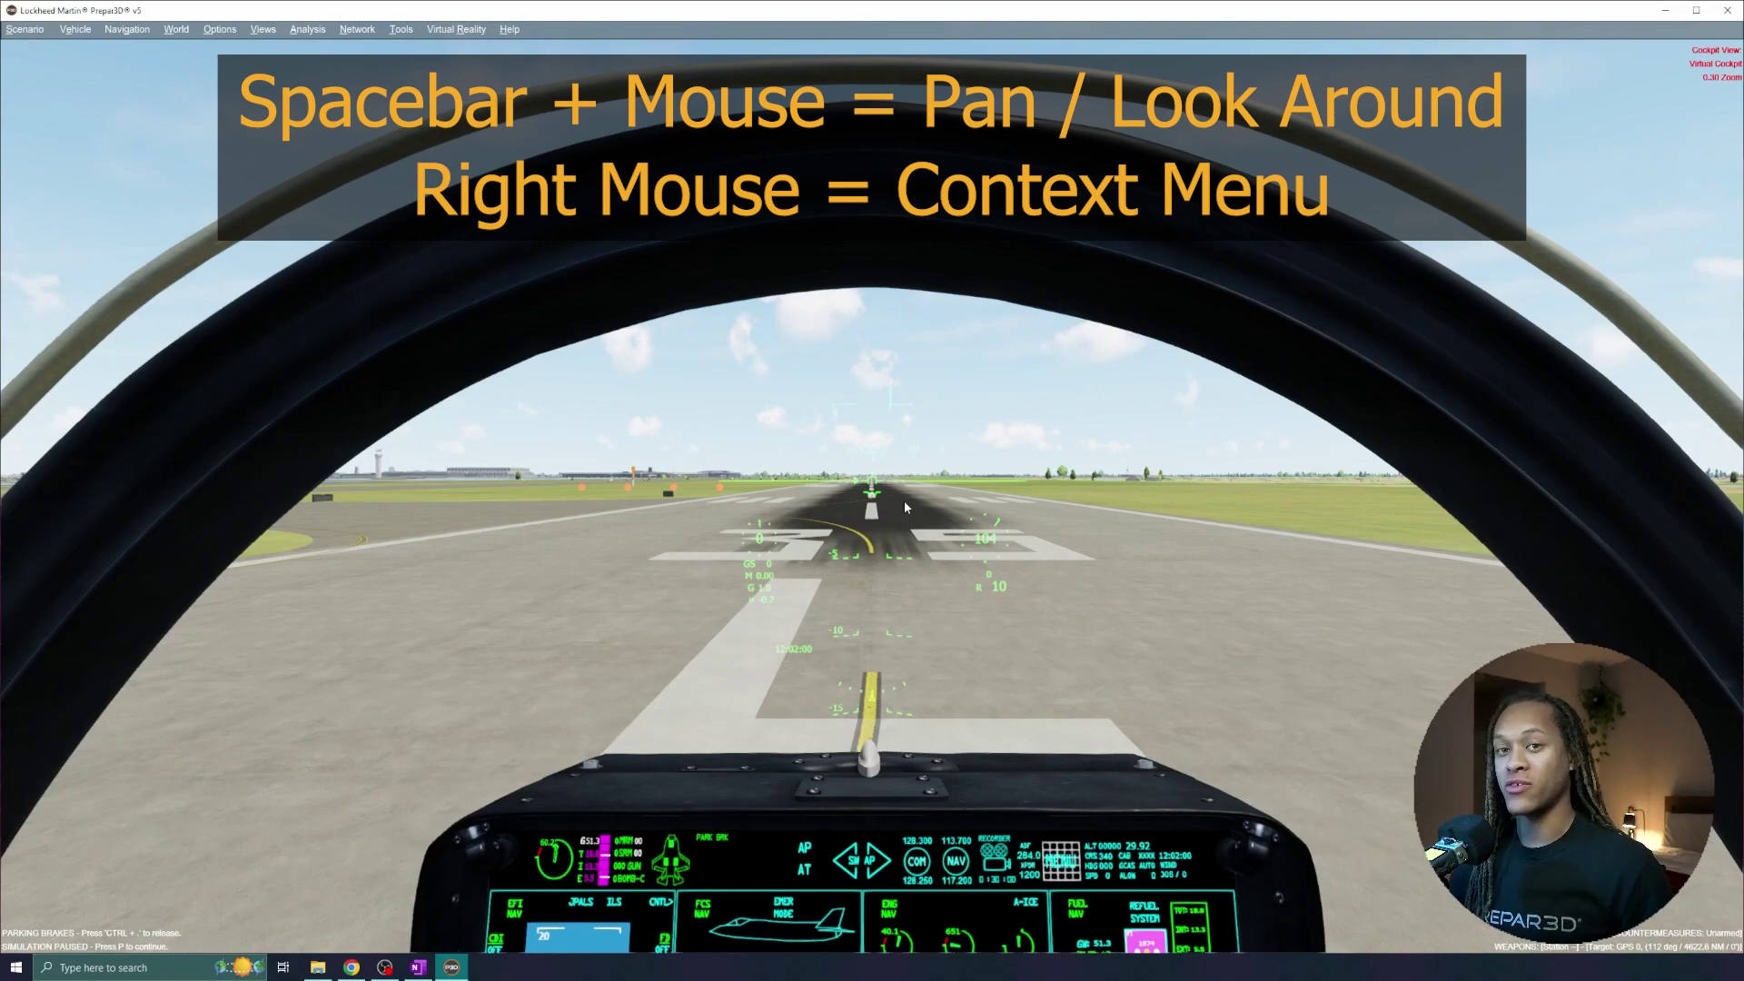
{"action": "right_click", "coordinate": [868, 483]}
{"action": "mouse_move", "coordinate": [960, 488]}
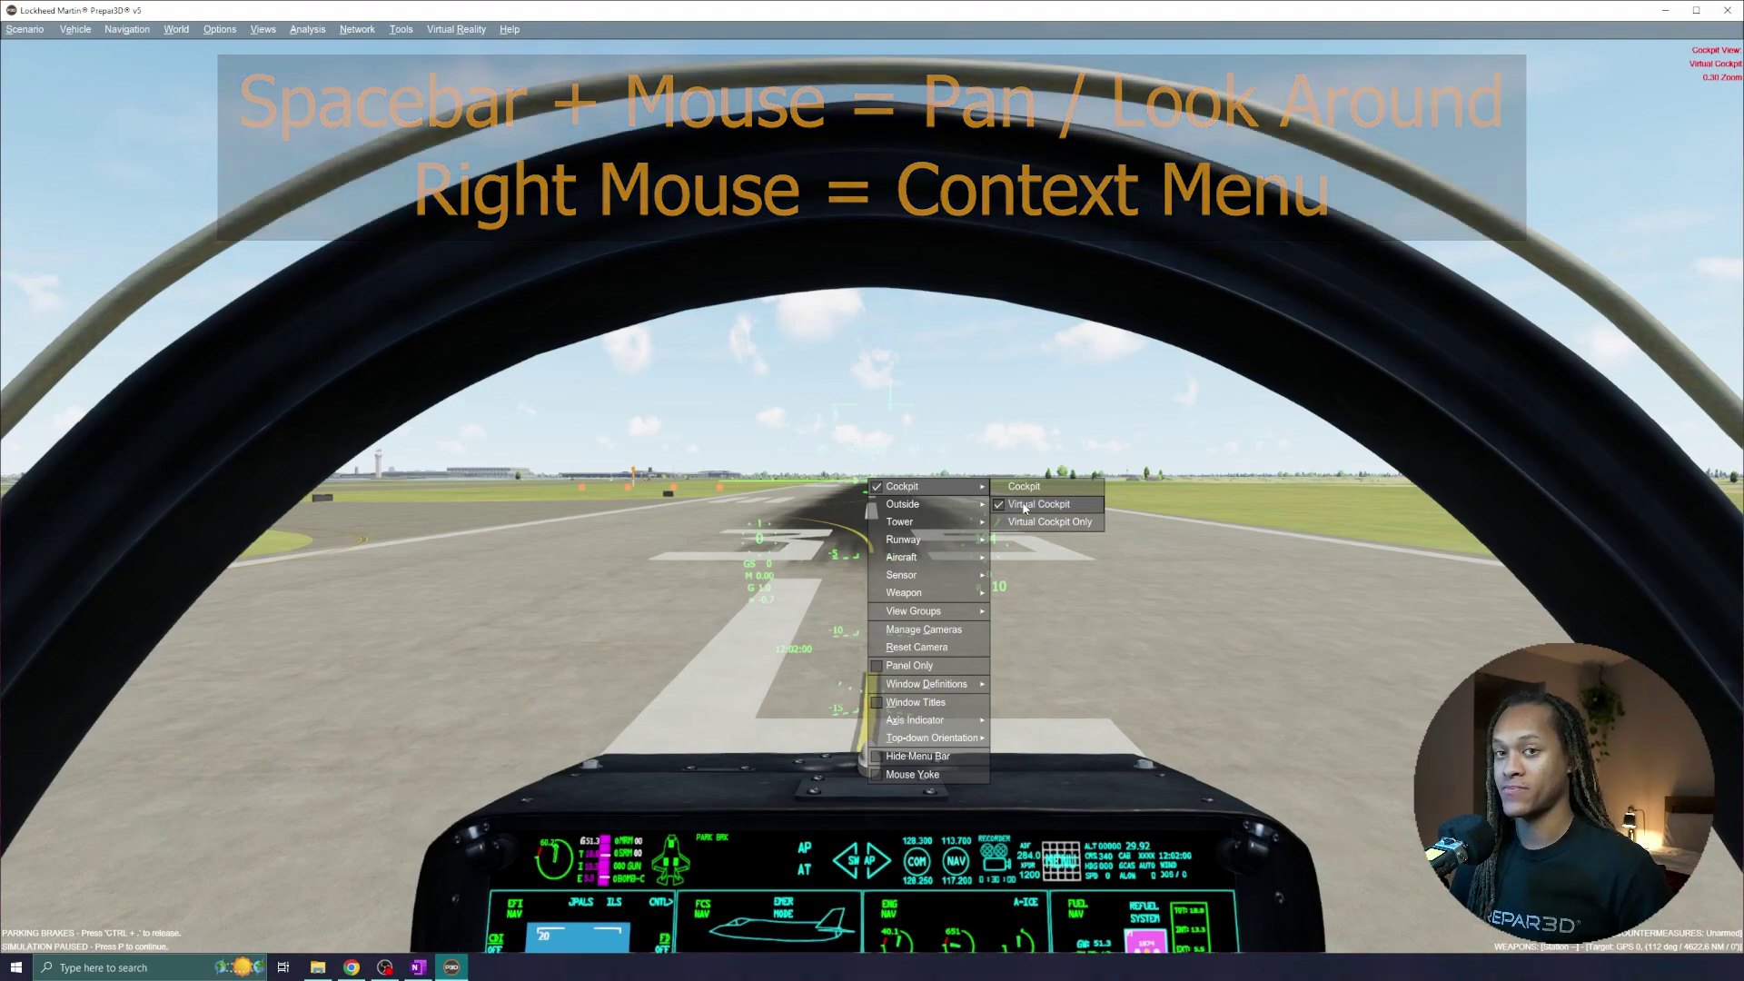
{"action": "left_click", "coordinate": [1024, 505]}
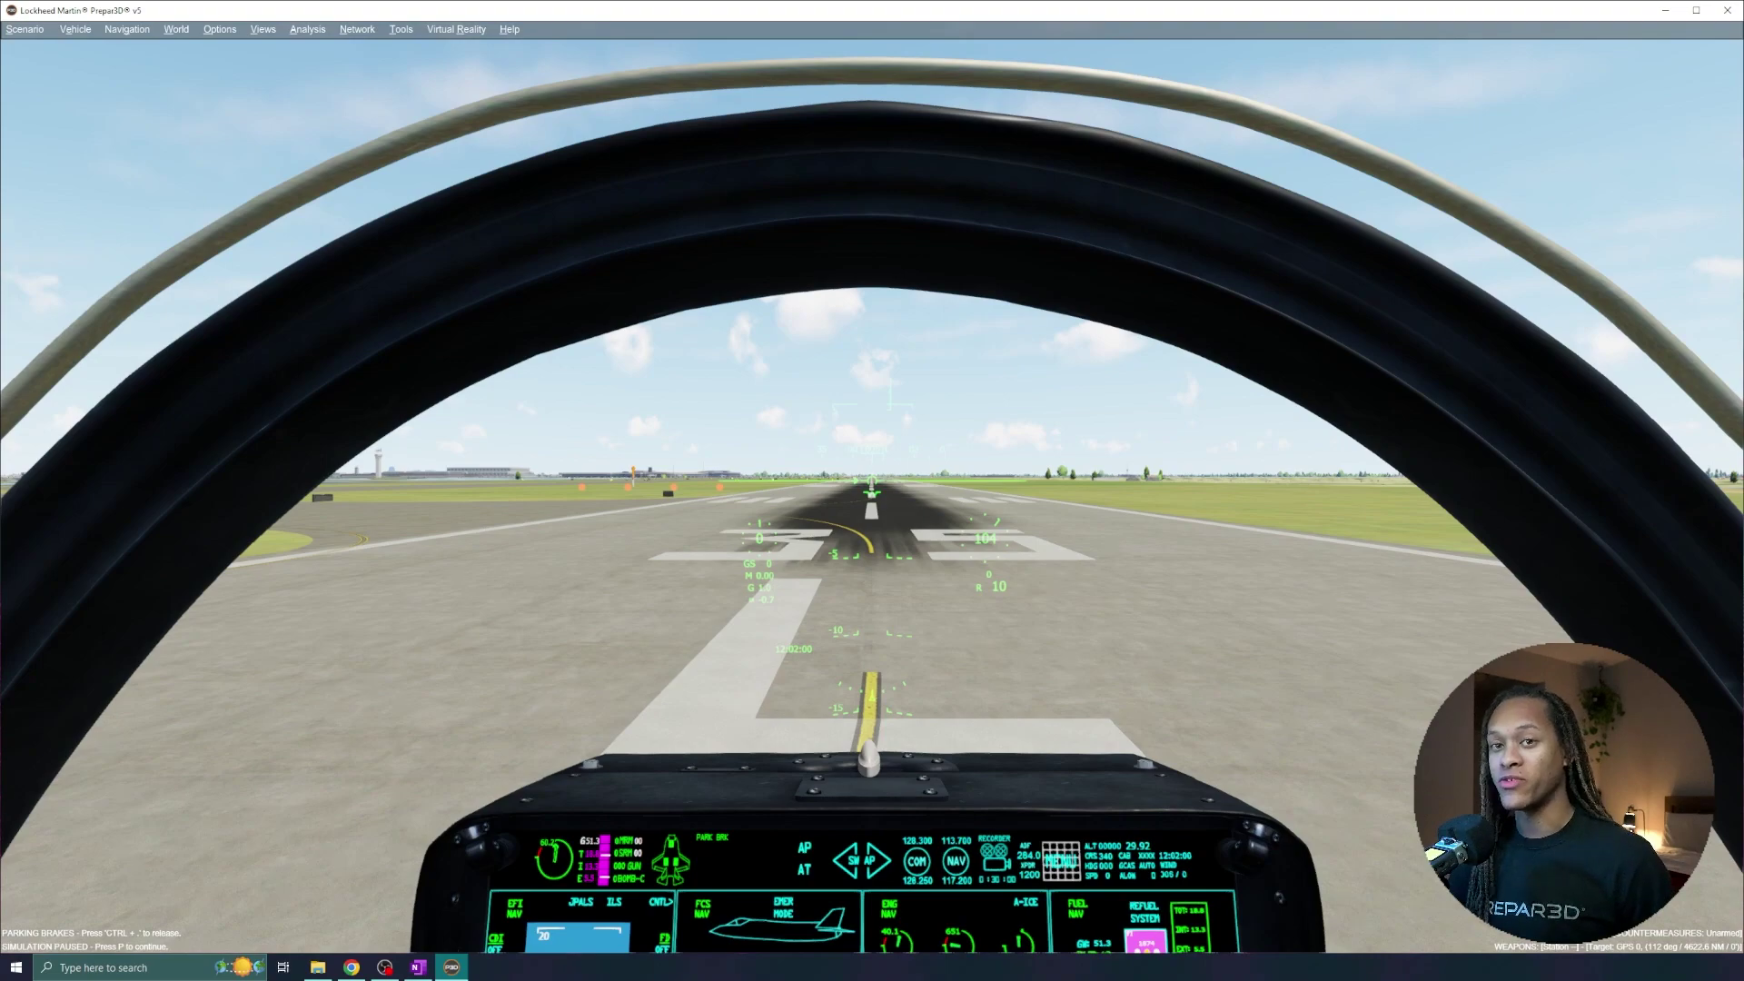
{"action": "left_click", "coordinate": [20, 30]}
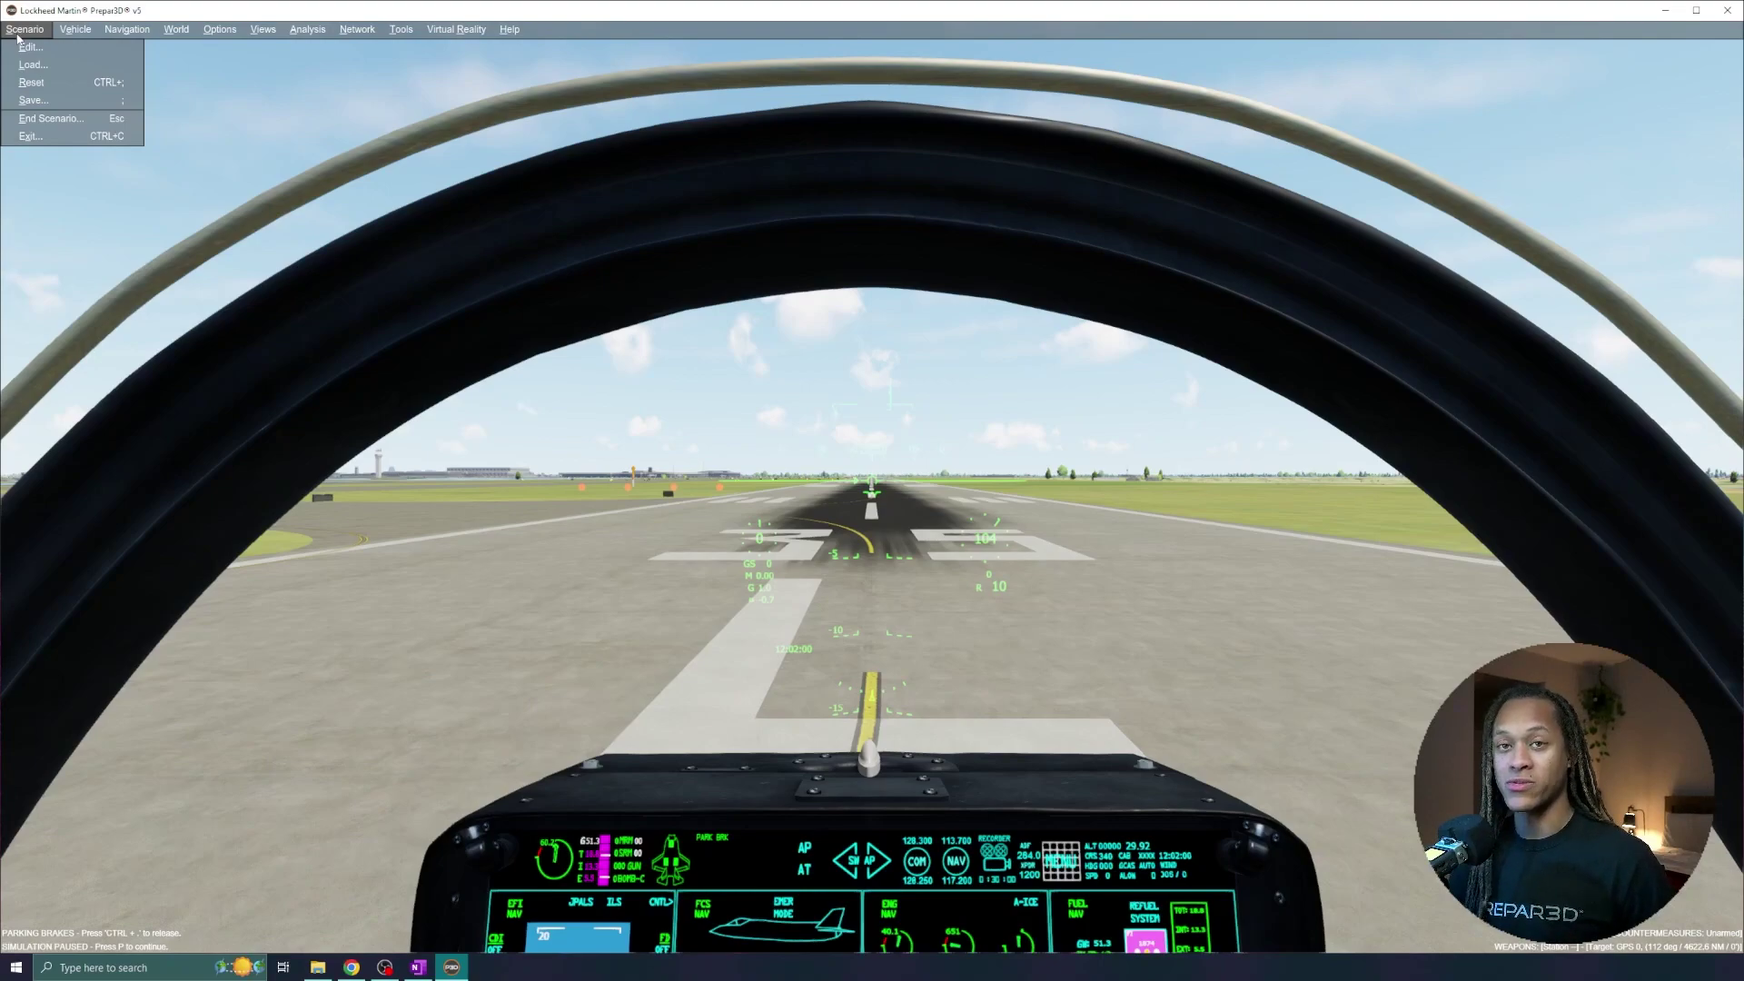
{"action": "mouse_move", "coordinate": [80, 33]}
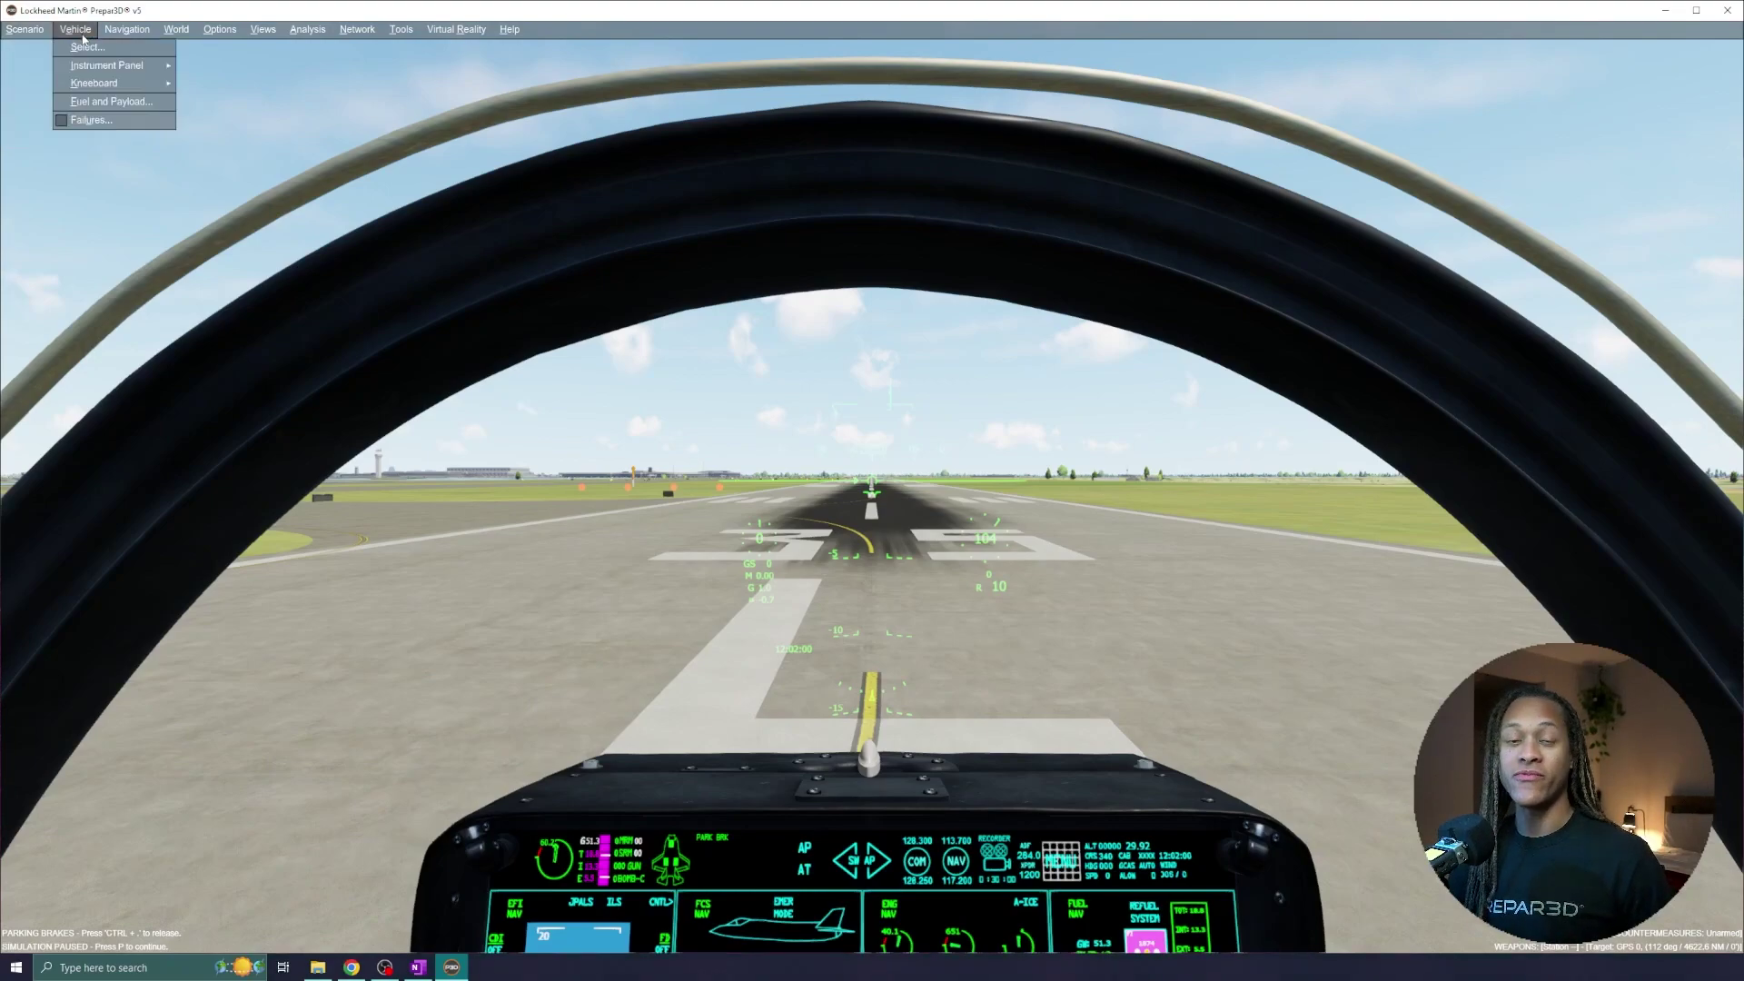
{"action": "mouse_move", "coordinate": [133, 38]}
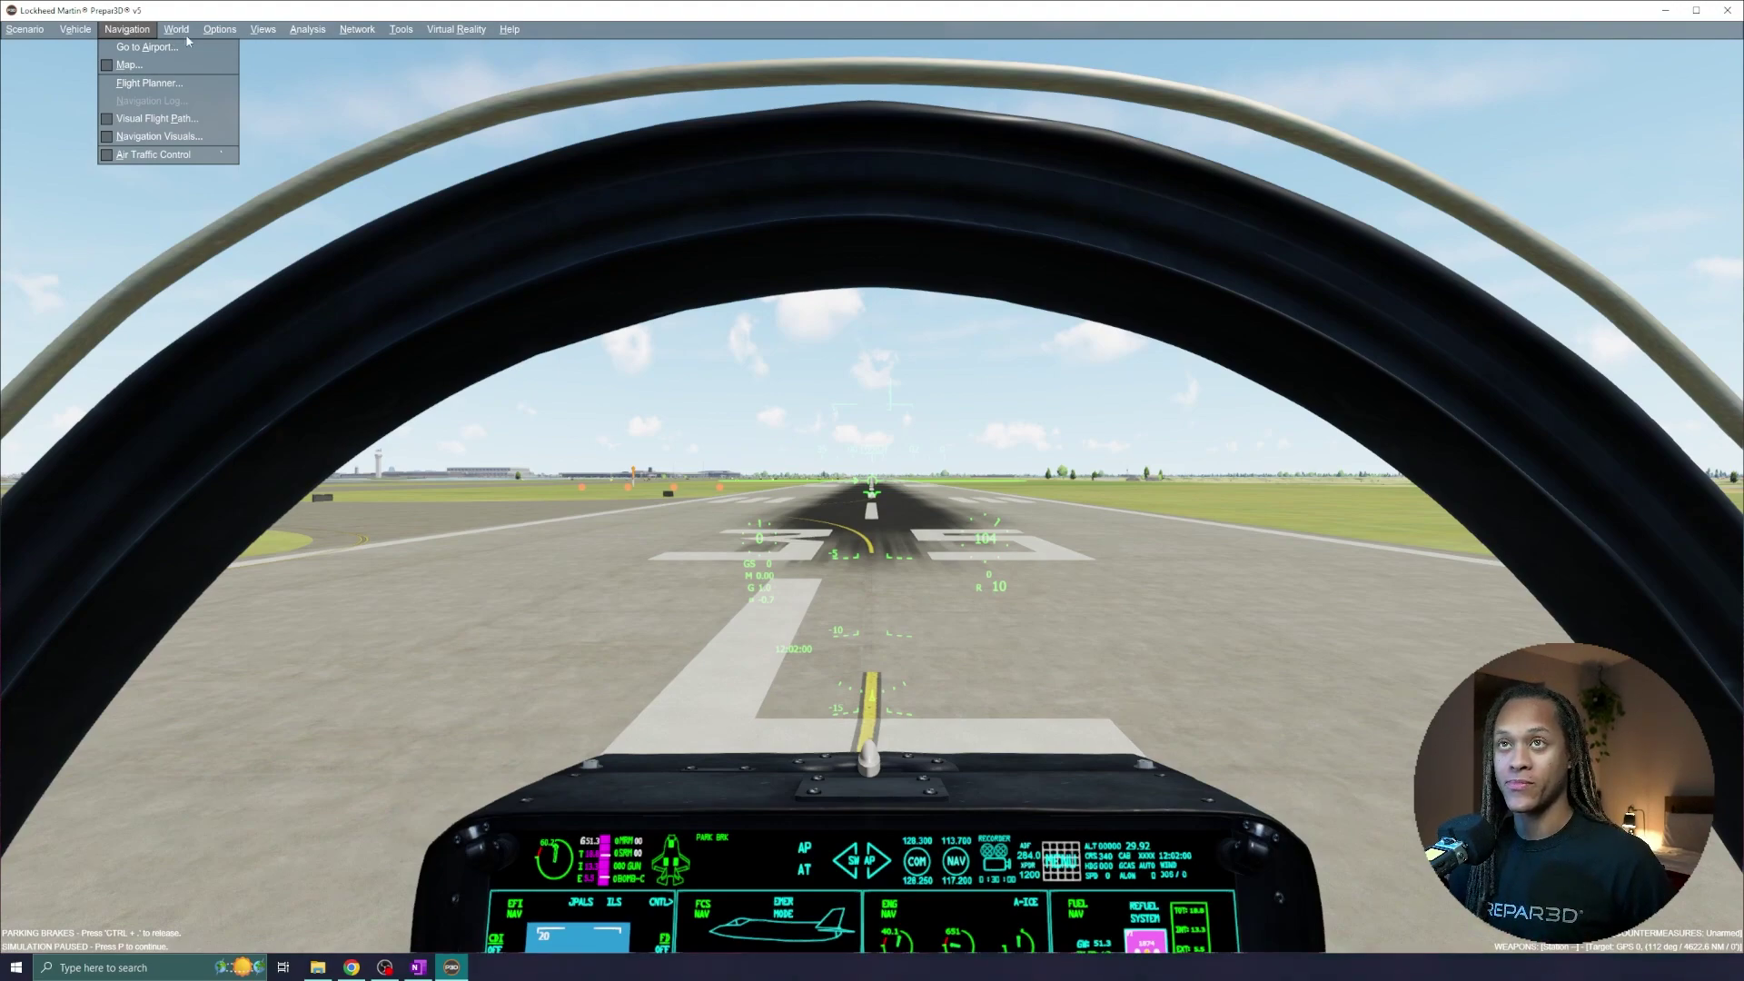
{"action": "mouse_move", "coordinate": [180, 35]}
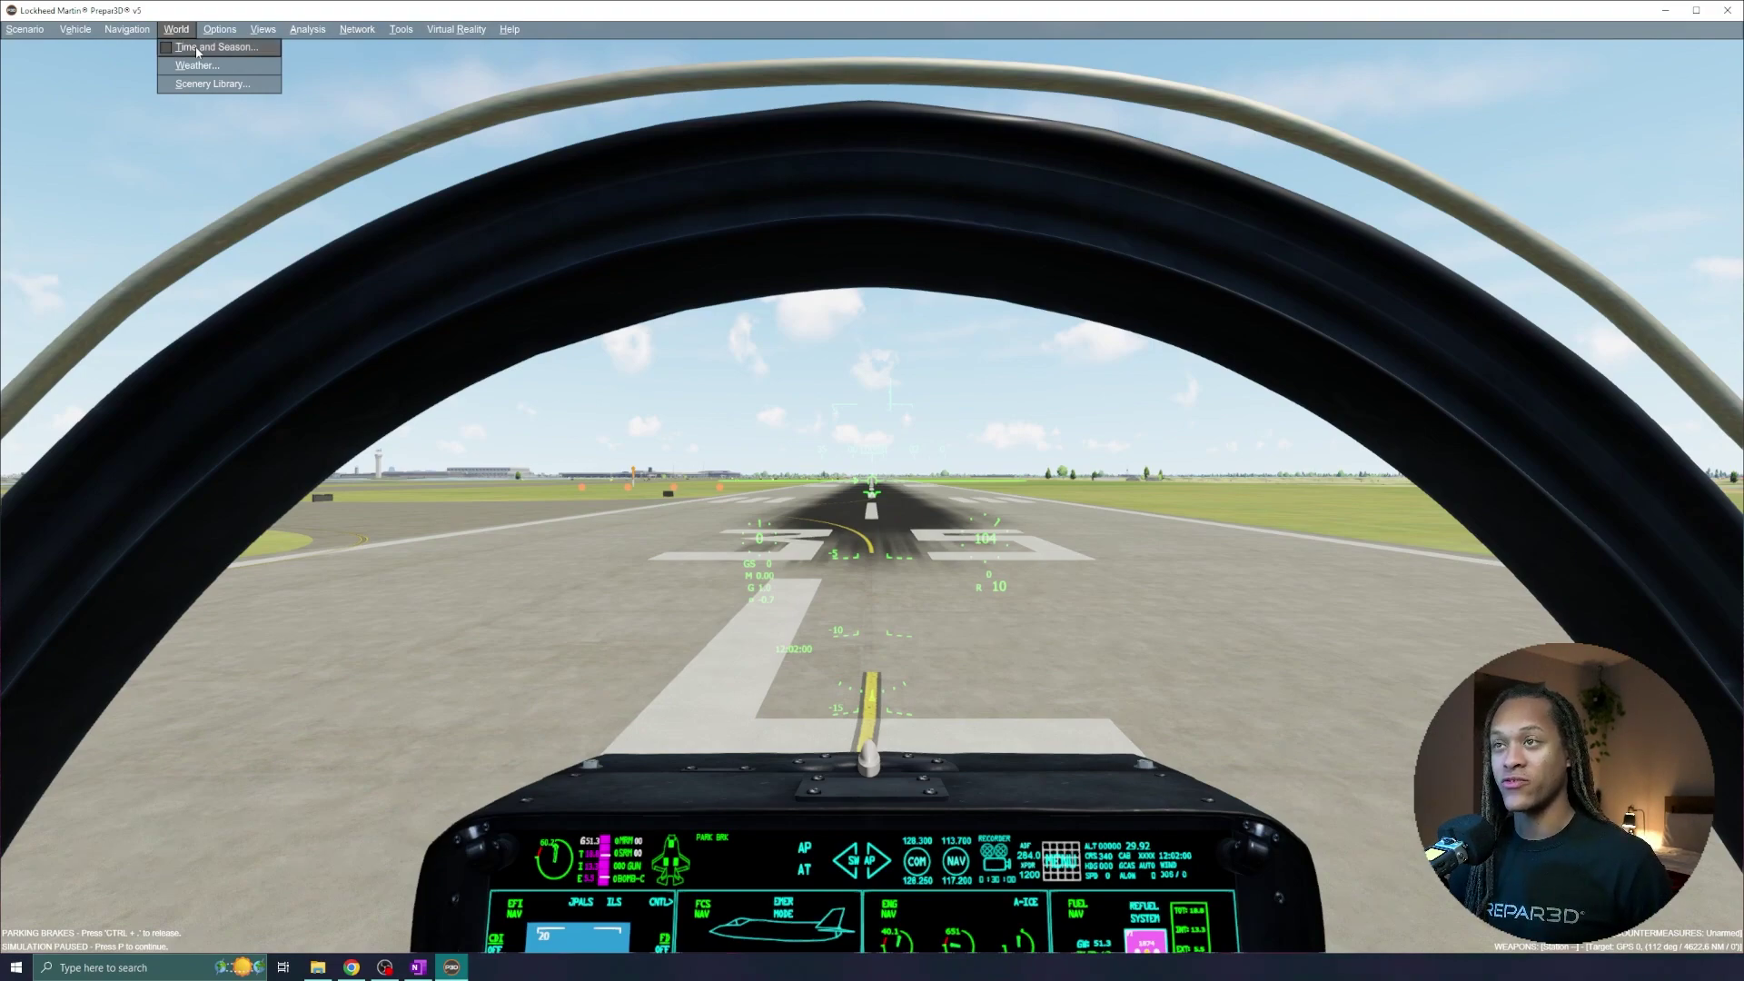
{"action": "left_click", "coordinate": [215, 47]}
{"action": "mouse_move", "coordinate": [876, 527]}
{"action": "left_mouse_down"}
{"action": "mouse_move", "coordinate": [840, 527]}
{"action": "mouse_move", "coordinate": [935, 530]}
{"action": "mouse_move", "coordinate": [889, 532]}
{"action": "left_mouse_up"}
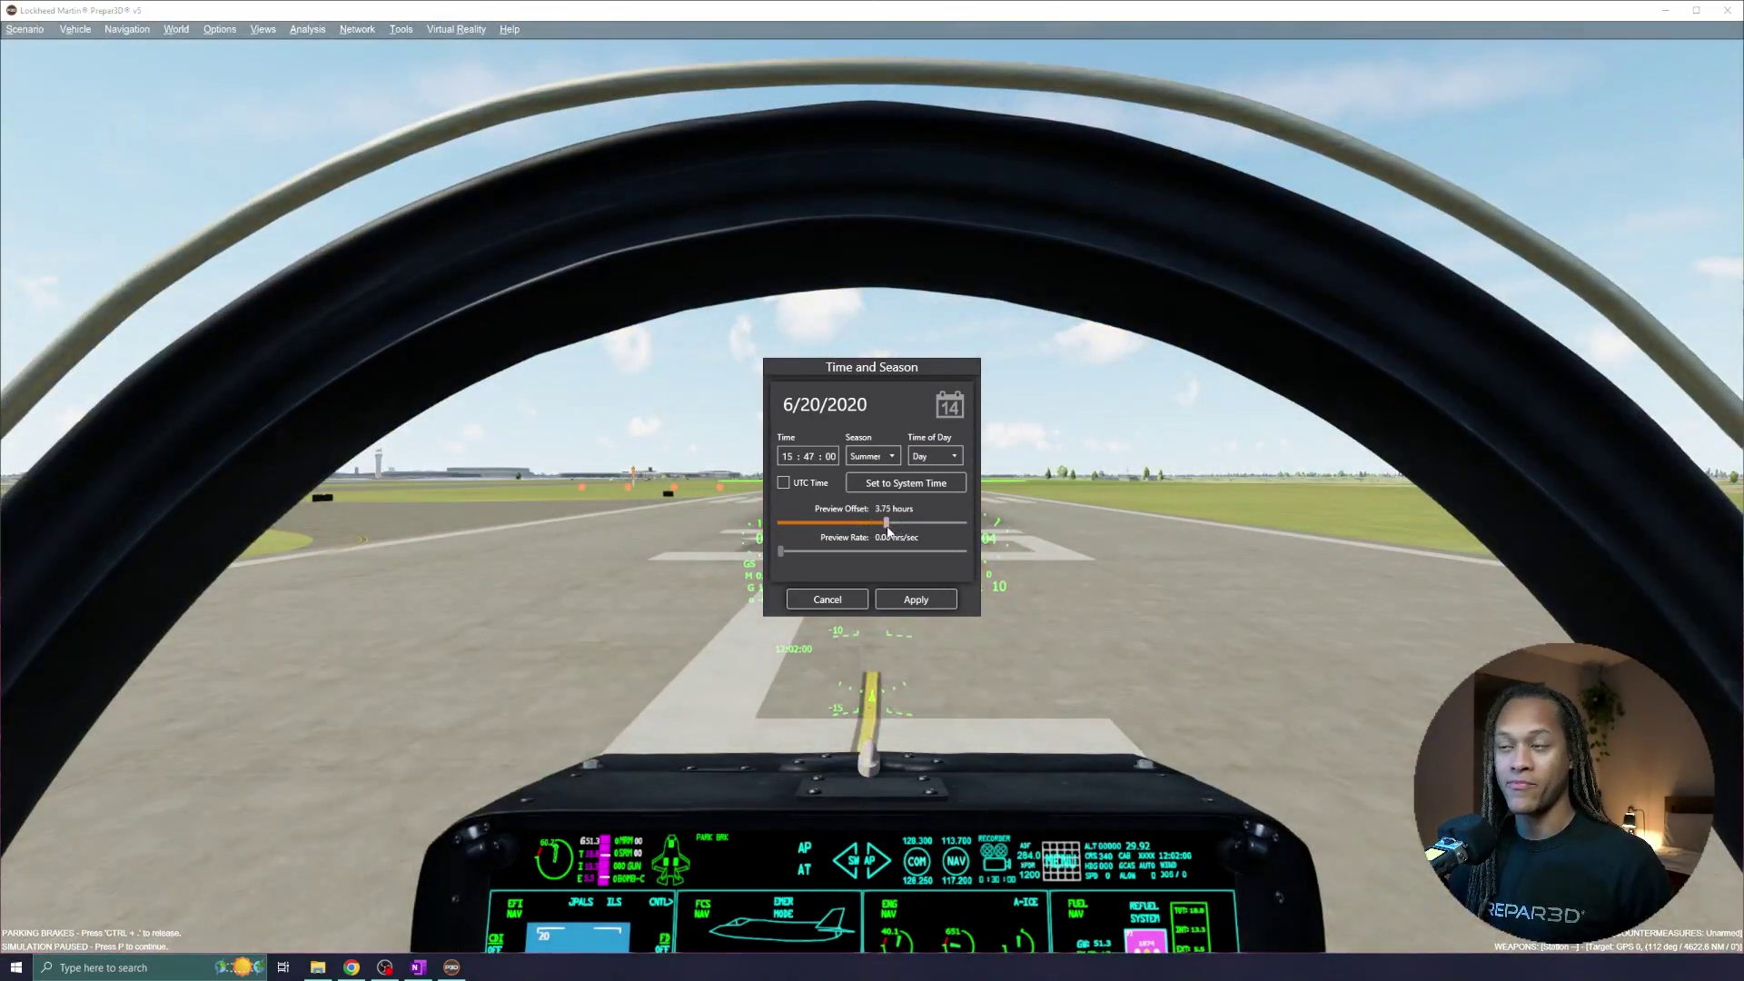
{"action": "left_click", "coordinate": [825, 599]}
{"action": "key", "text": "alt+o"}
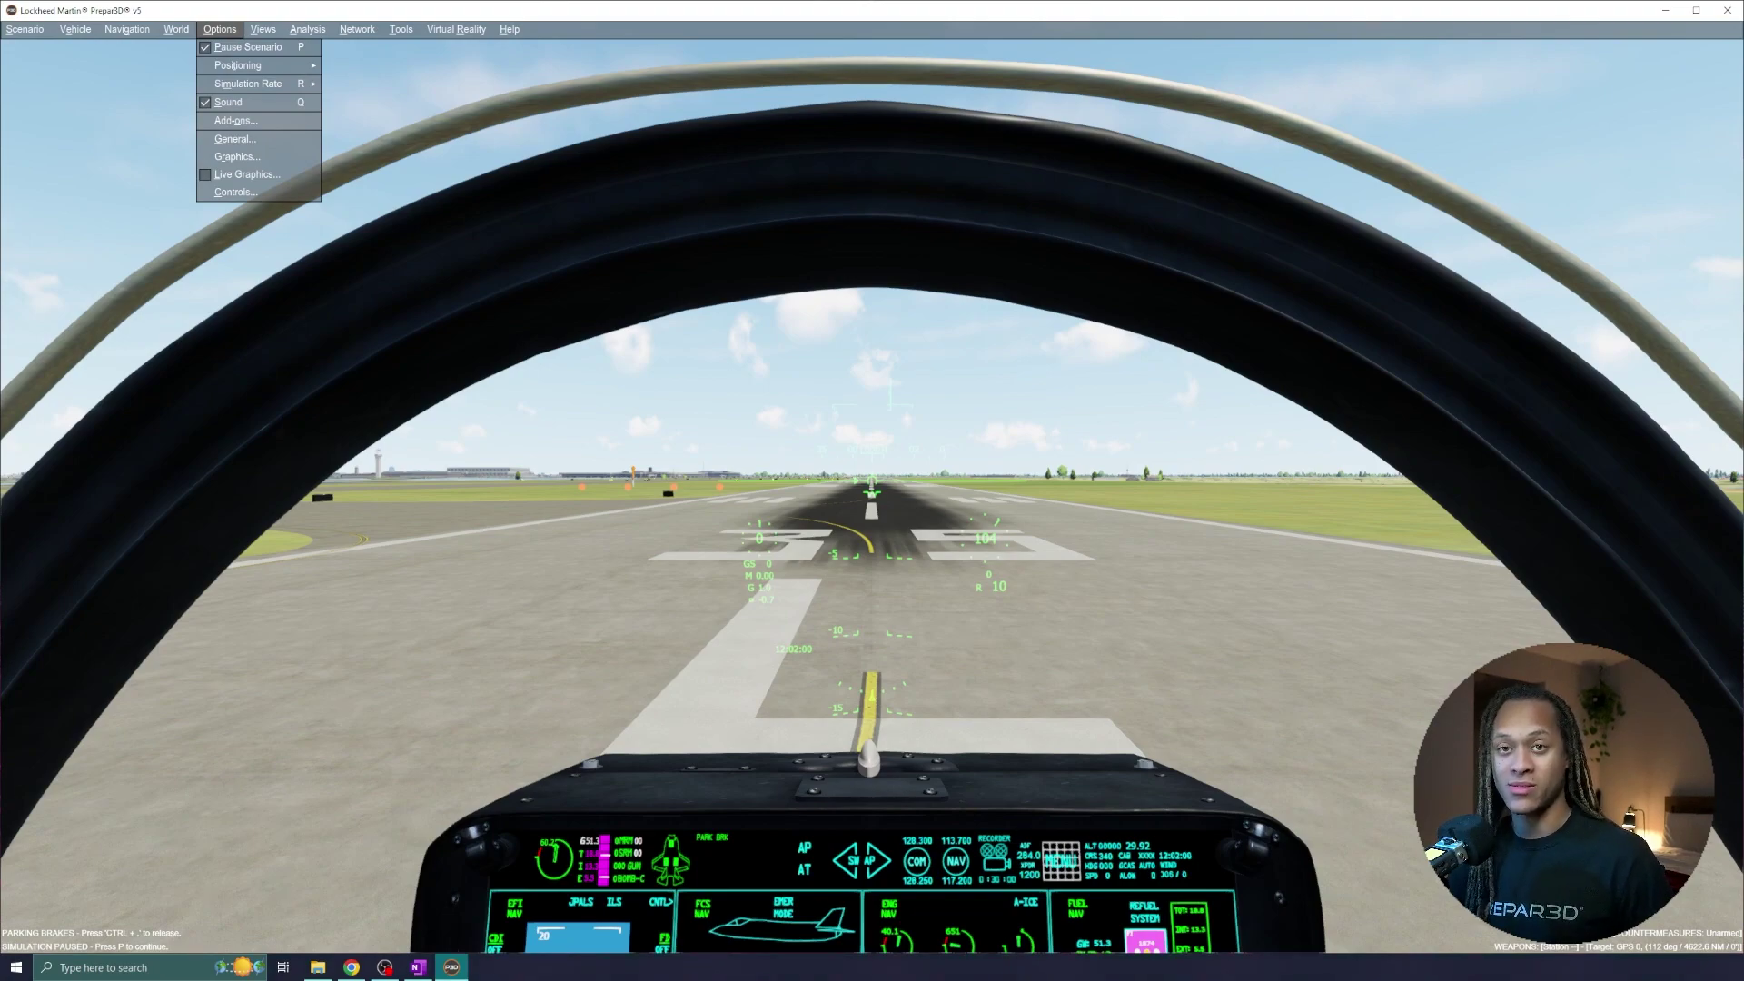
{"action": "key", "text": "Escape"}
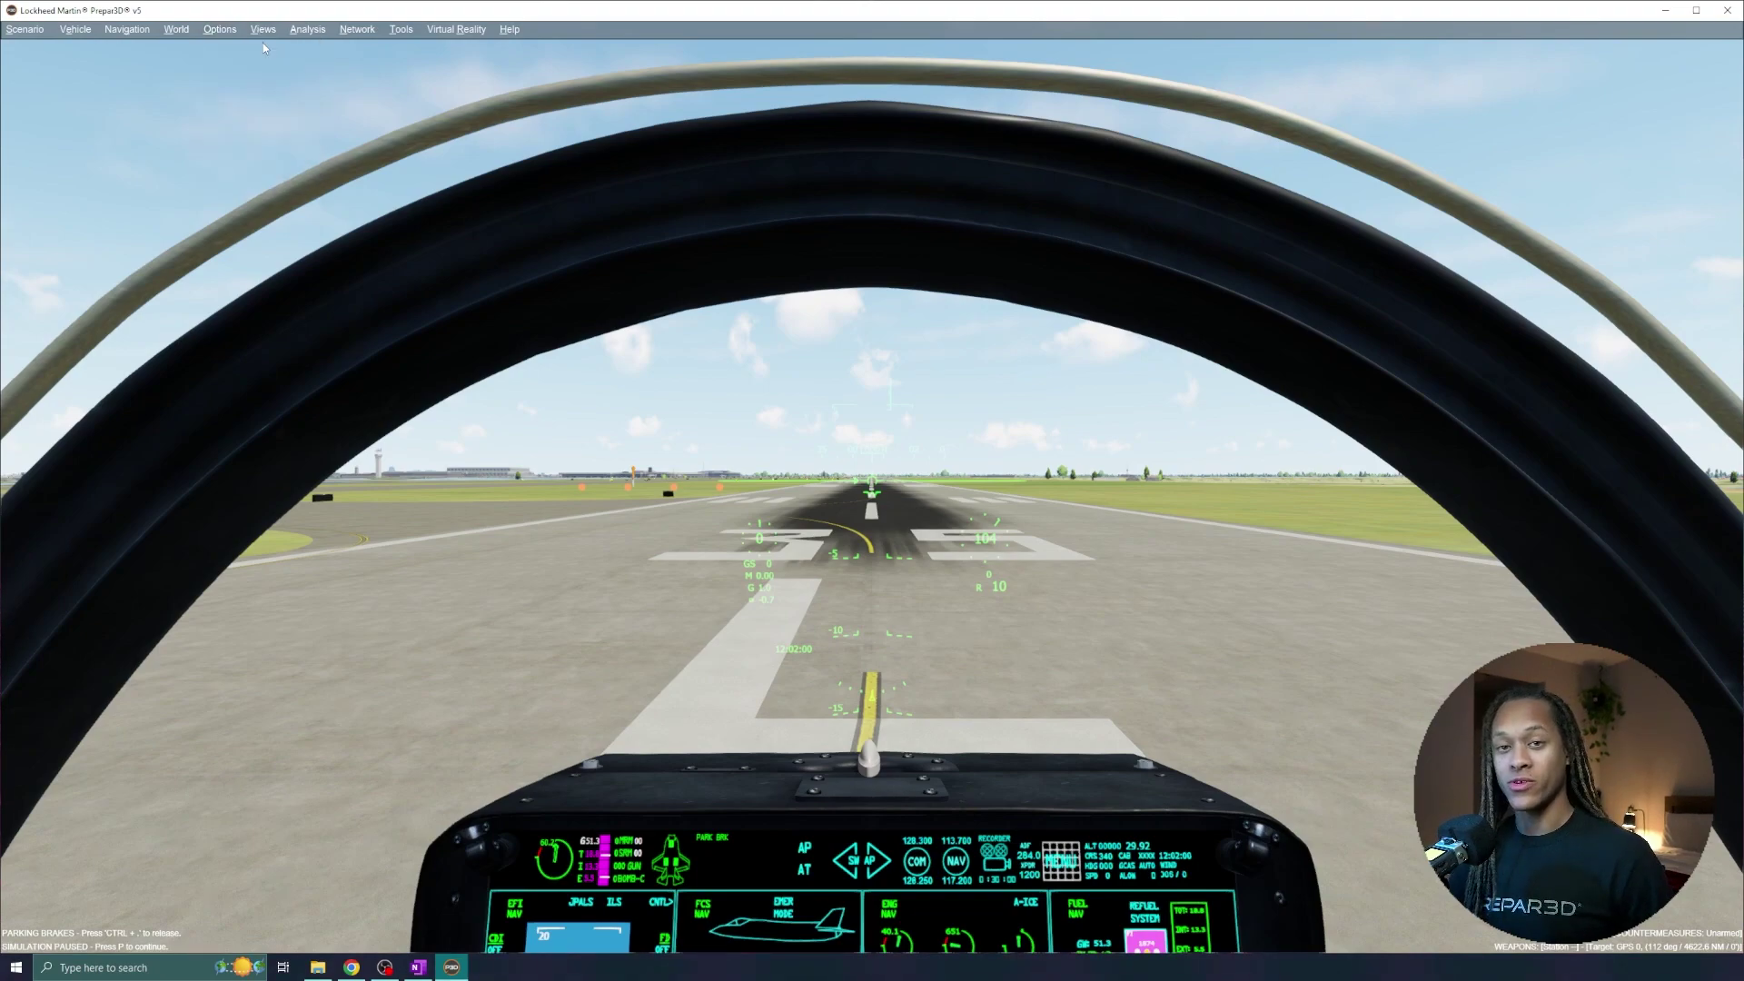
{"action": "left_click", "coordinate": [263, 41]}
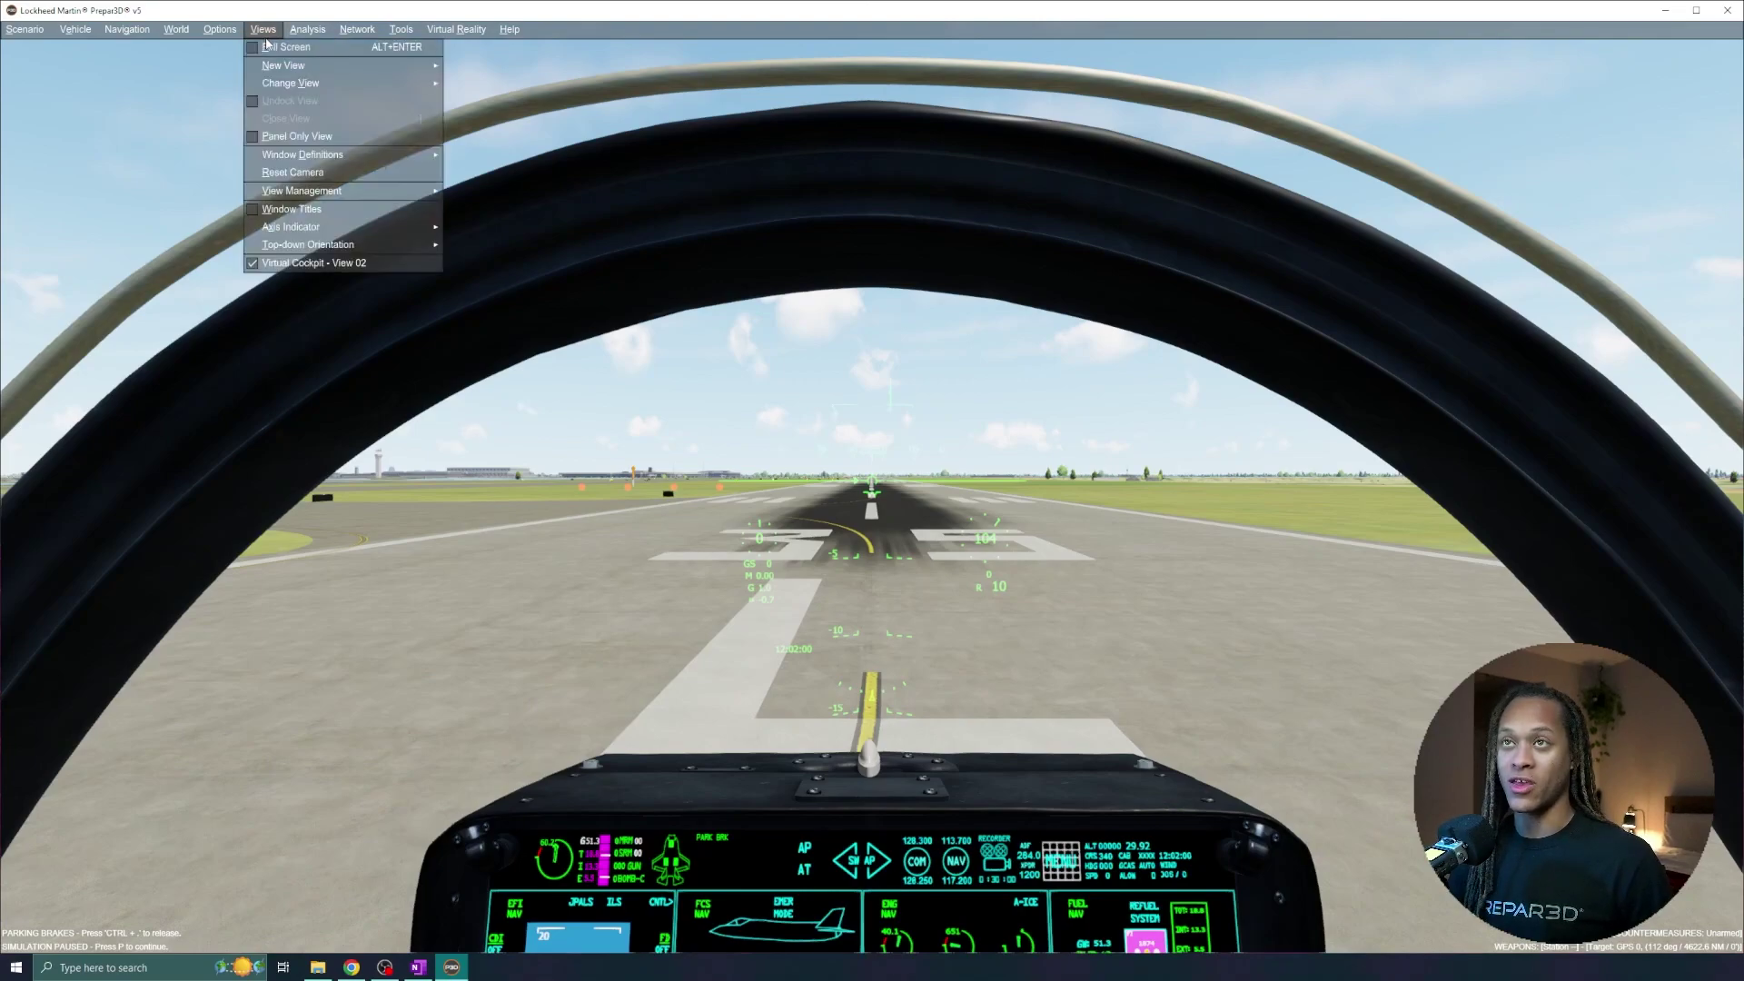
{"action": "mouse_move", "coordinate": [342, 72]}
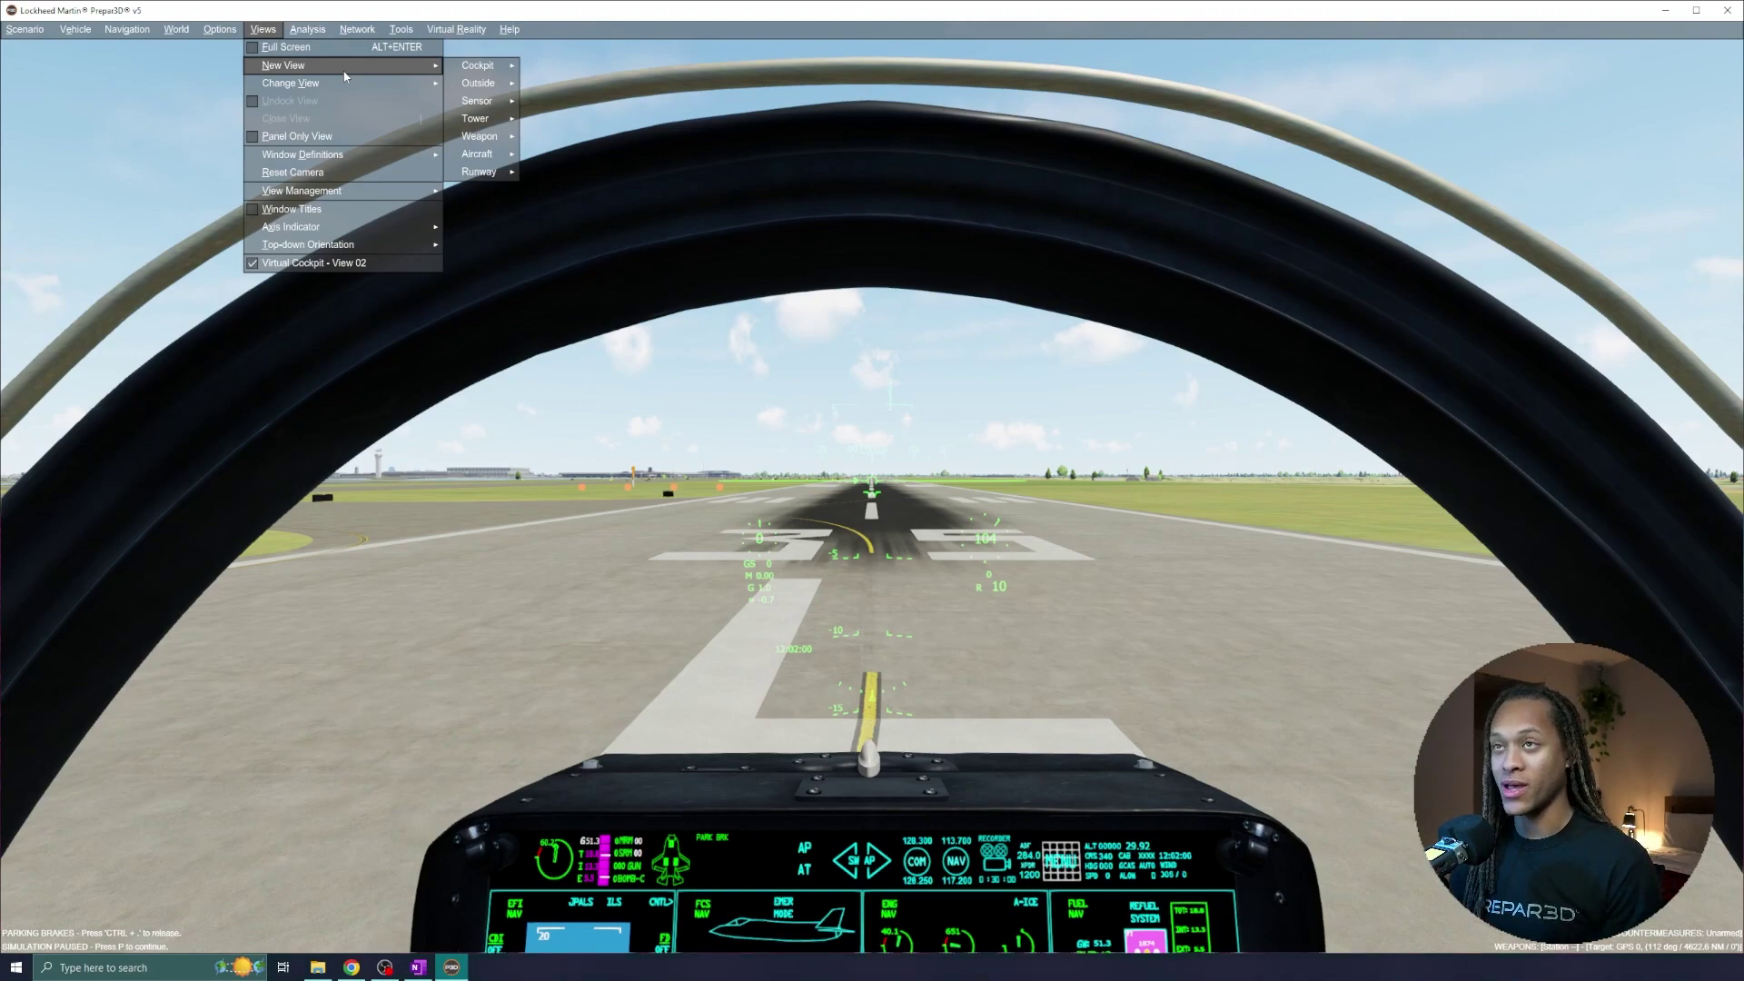
{"action": "mouse_move", "coordinate": [482, 72]}
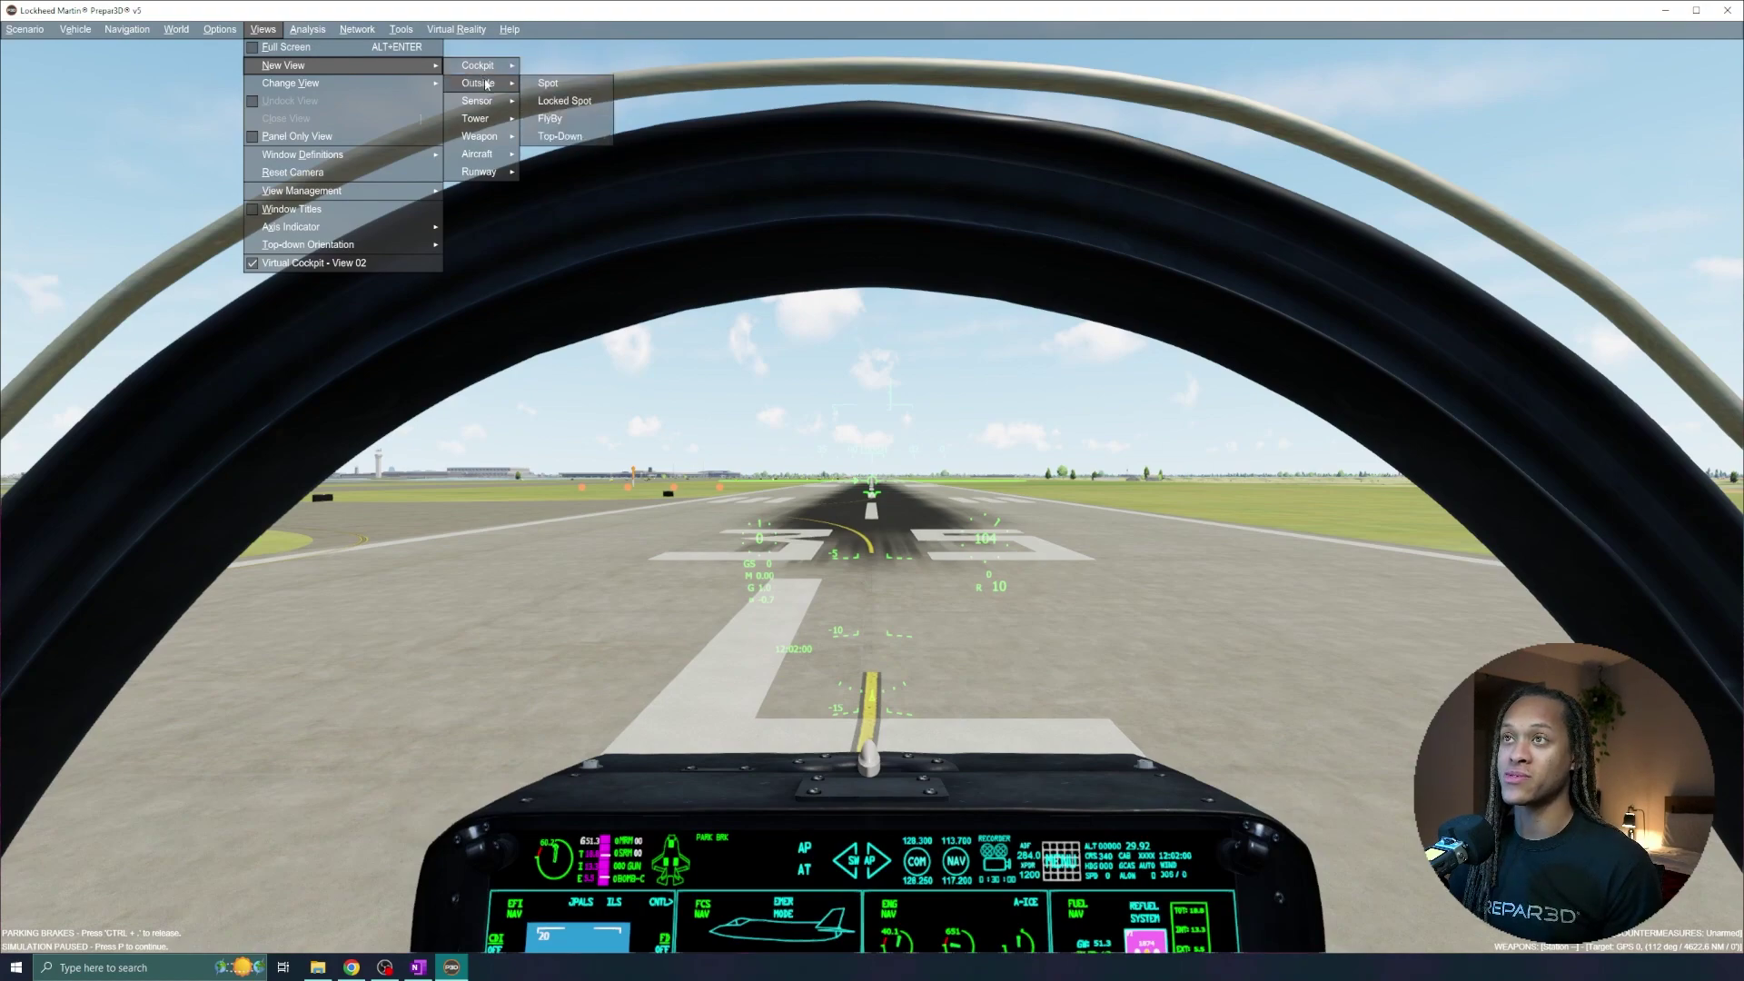
{"action": "left_click", "coordinate": [562, 102]}
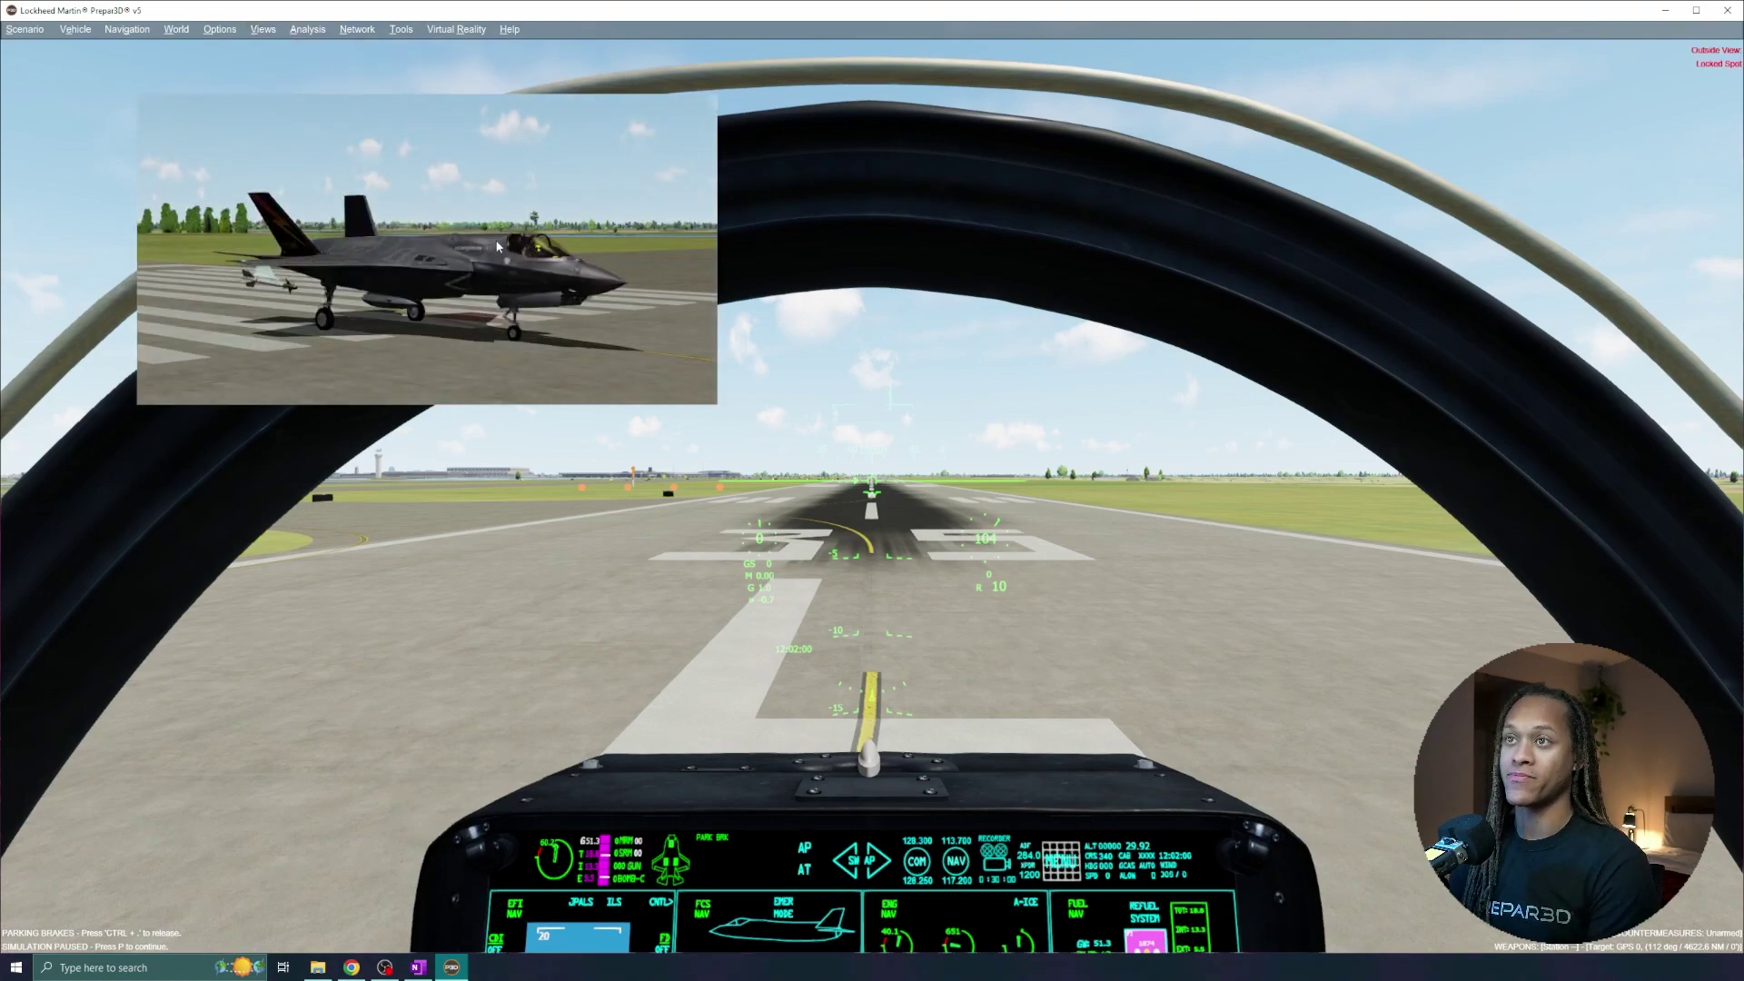
{"action": "left_click_drag", "start_coordinate": [498, 245], "coordinate": [390, 223]}
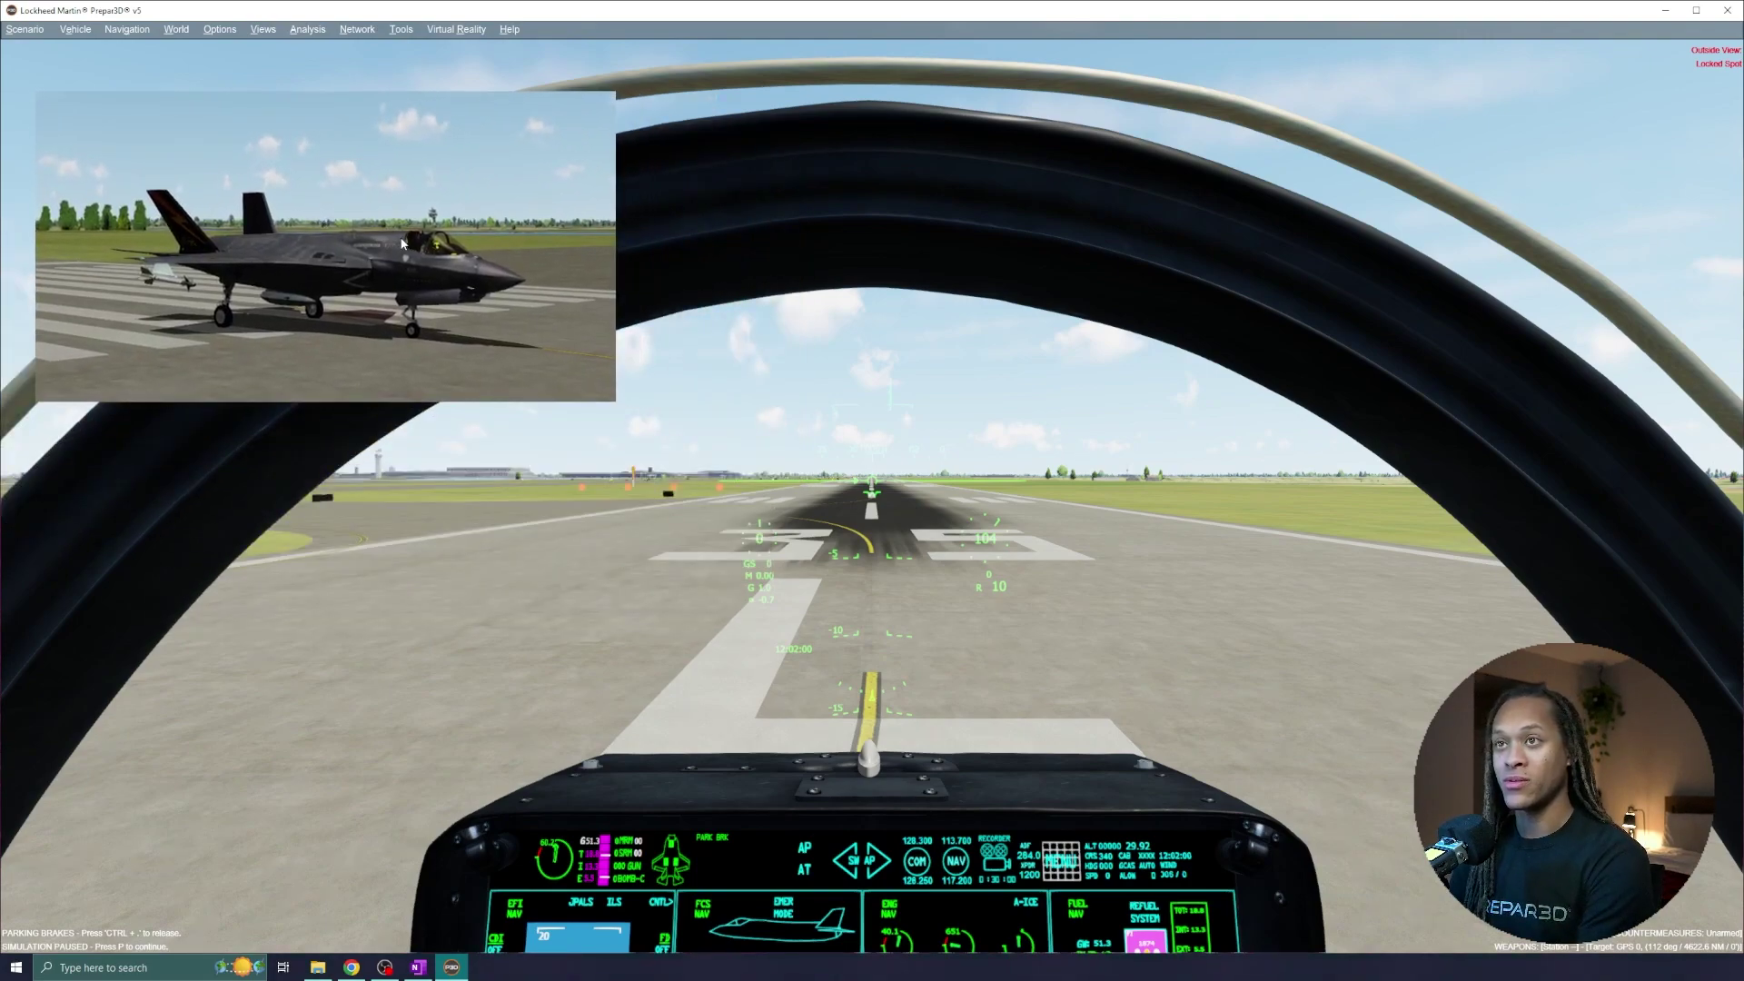
{"action": "right_click", "coordinate": [326, 251]}
{"action": "mouse_move", "coordinate": [396, 381]}
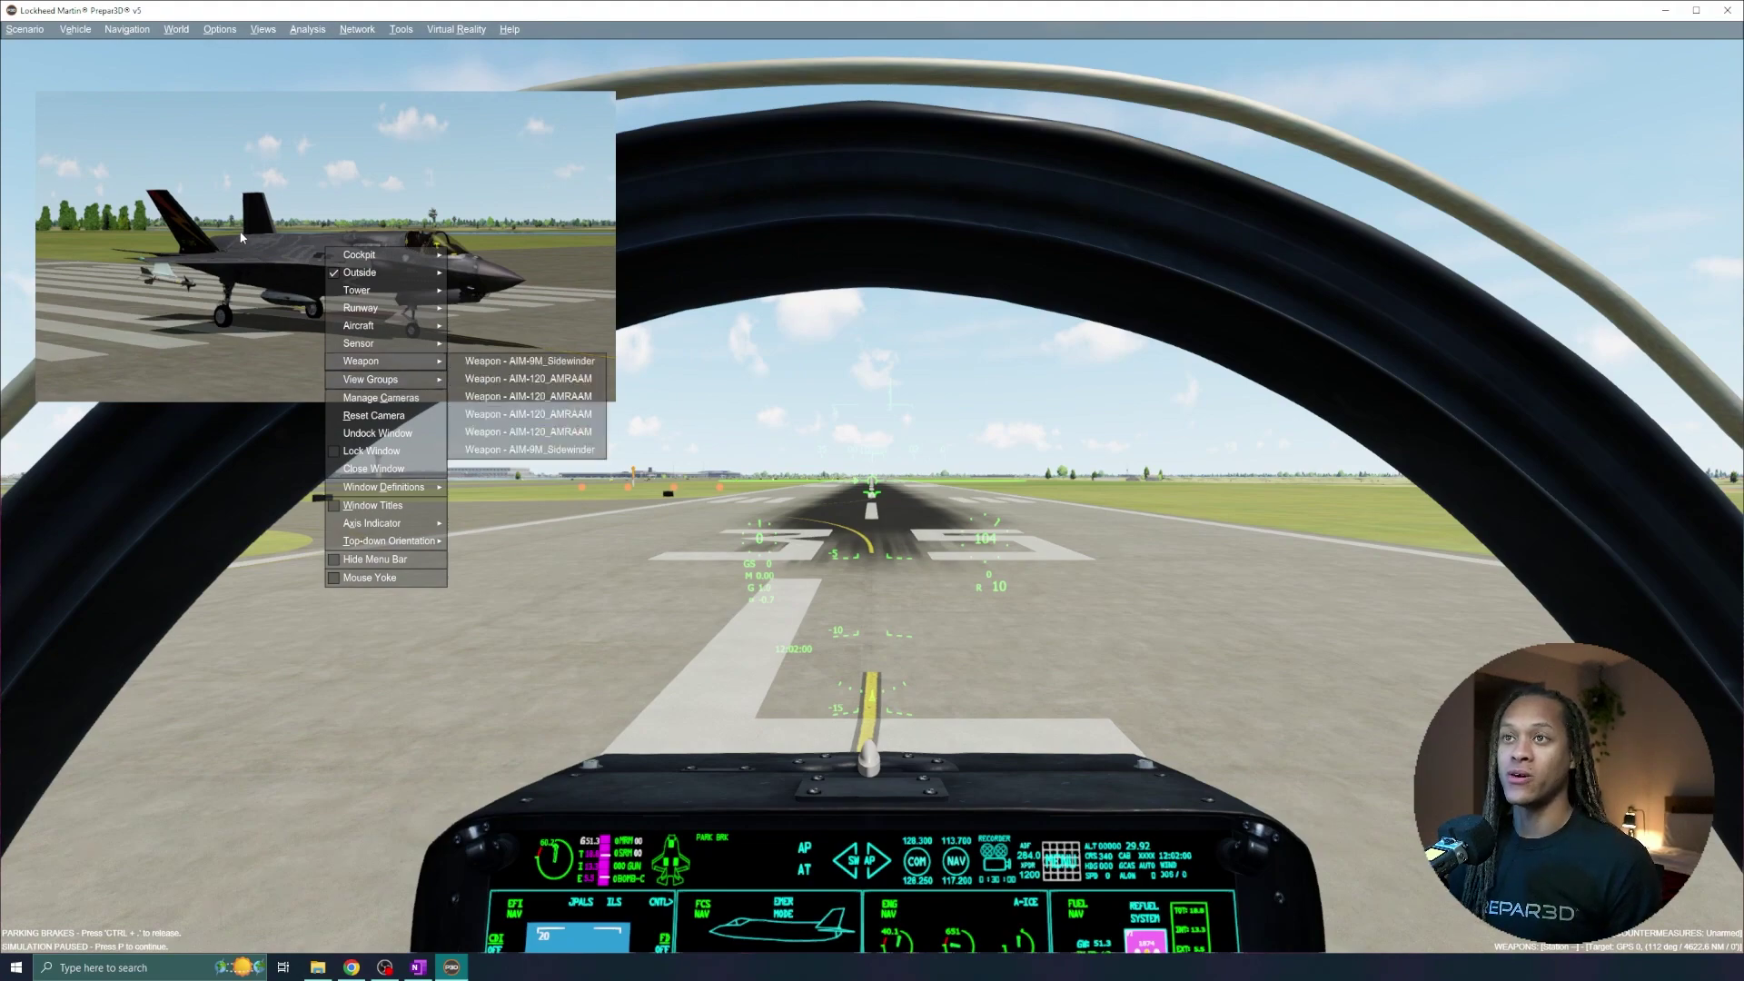
{"action": "left_click", "coordinate": [396, 434]}
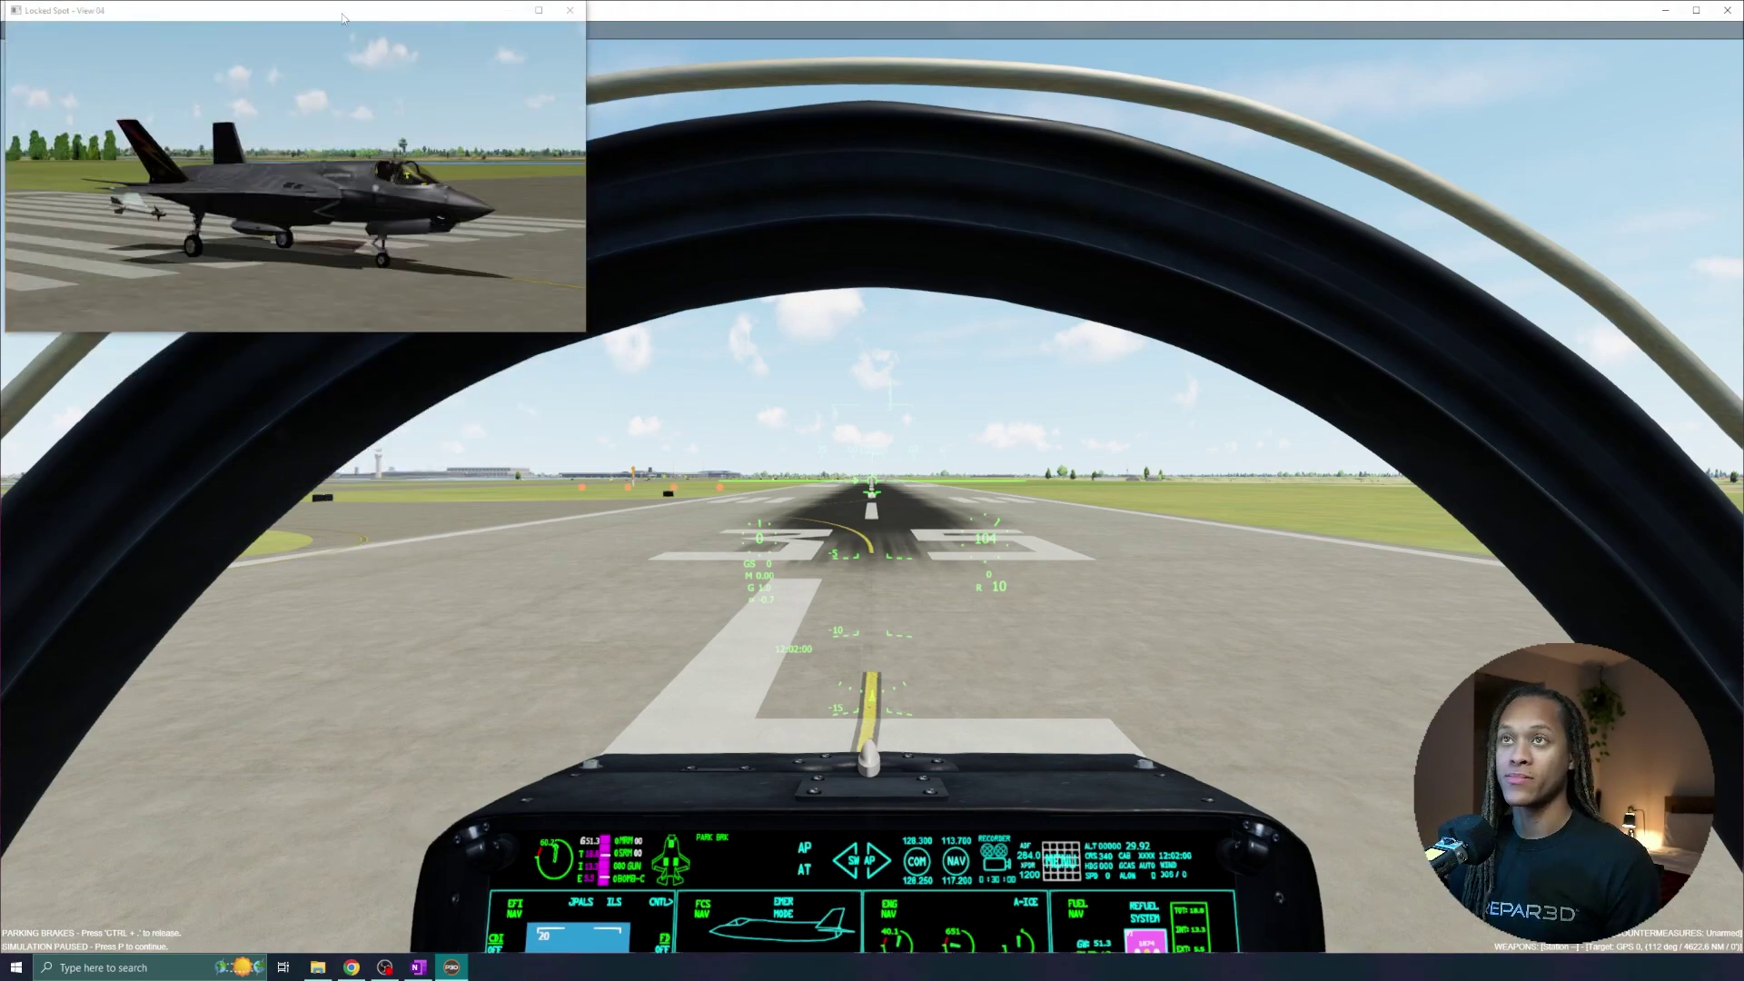
{"action": "left_click_drag", "start_coordinate": [343, 19], "coordinate": [1237, 258]}
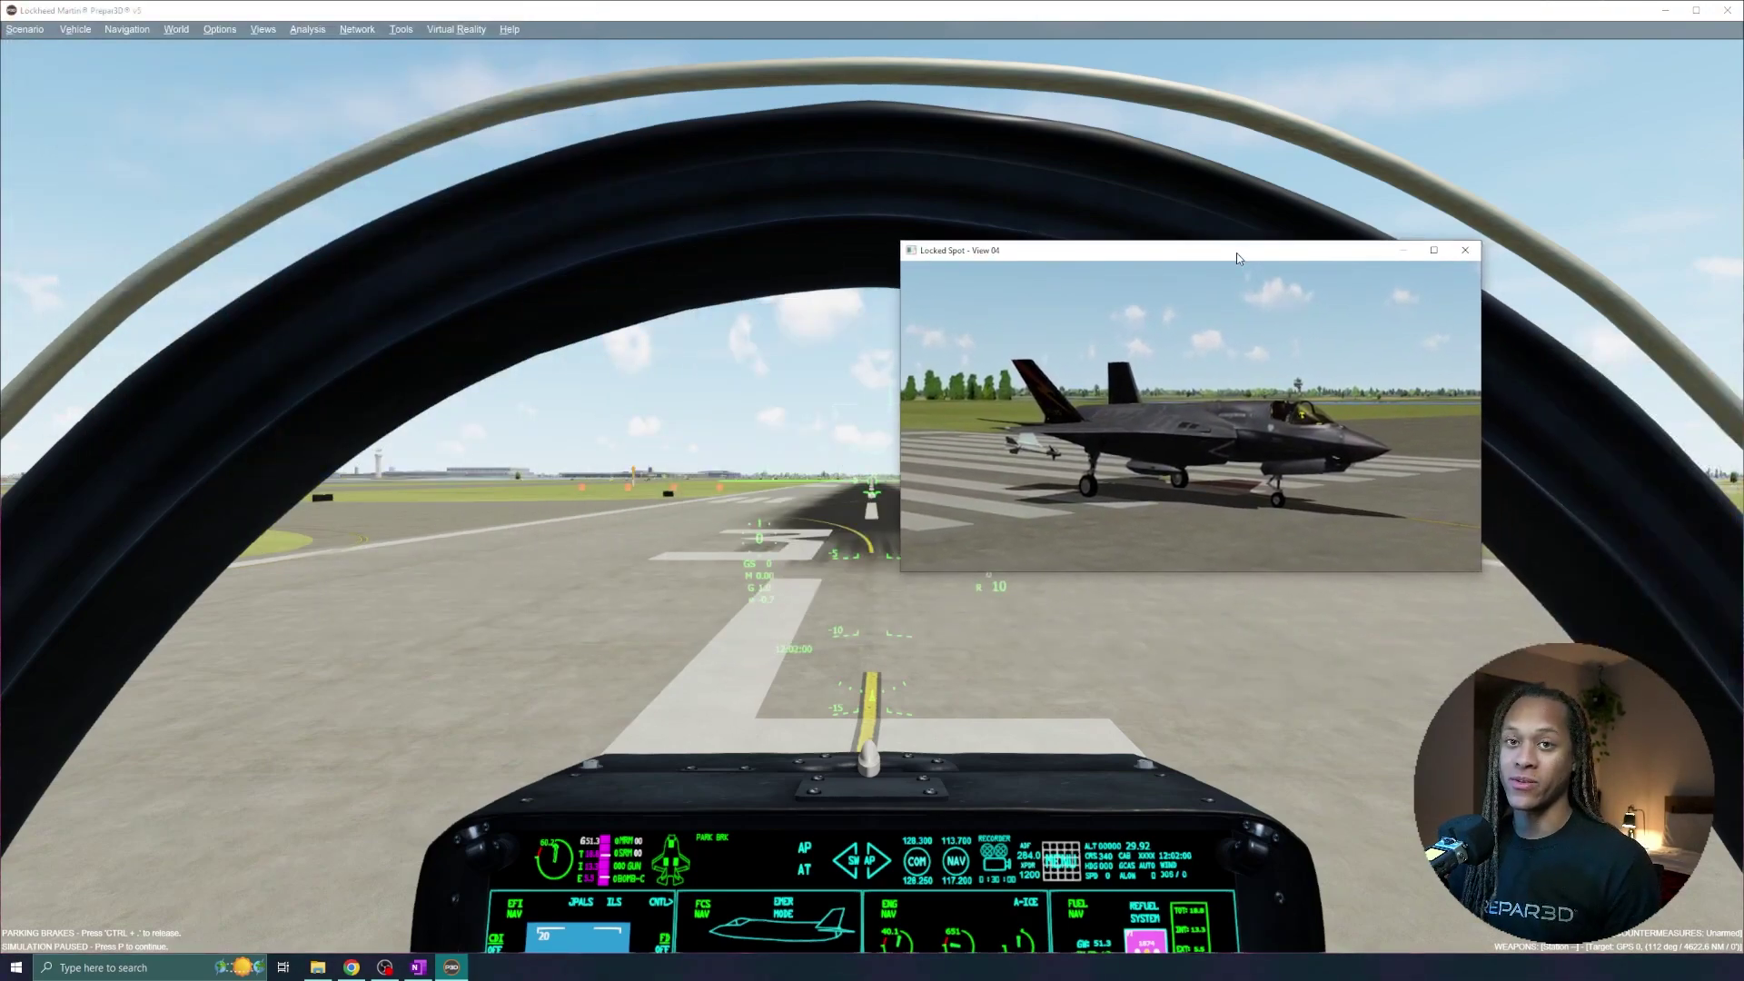
{"action": "left_click", "coordinate": [1464, 249]}
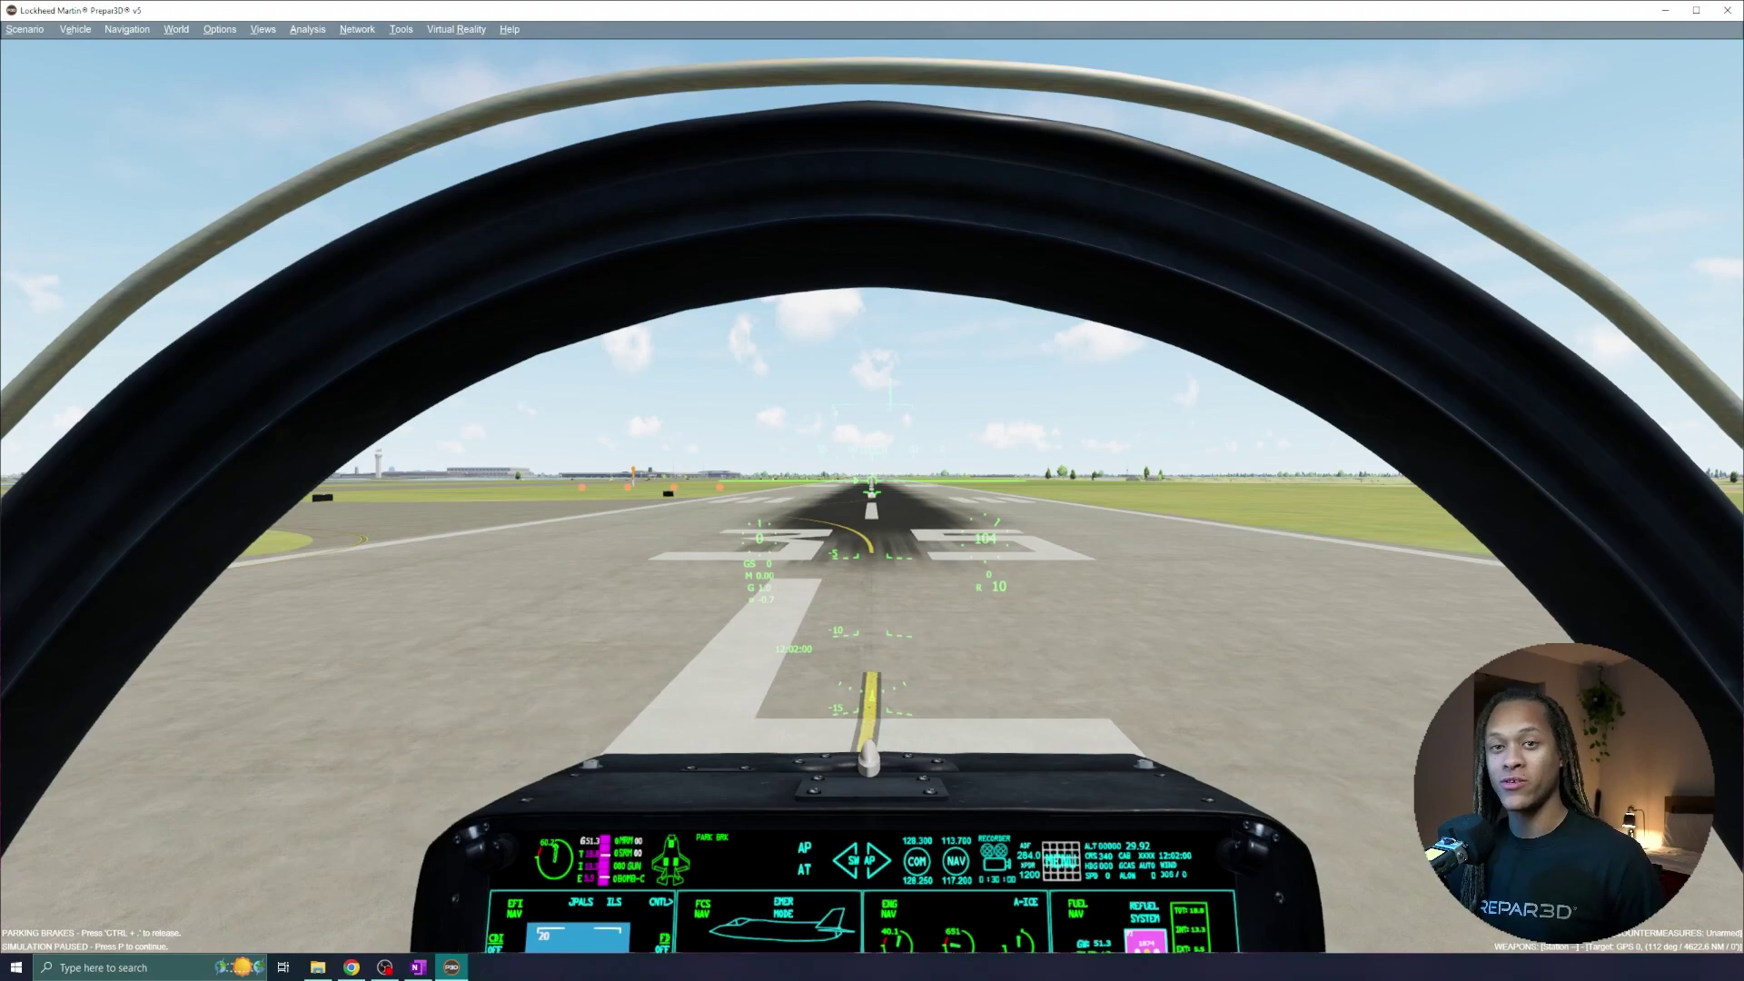
{"action": "left_click", "coordinate": [509, 30]}
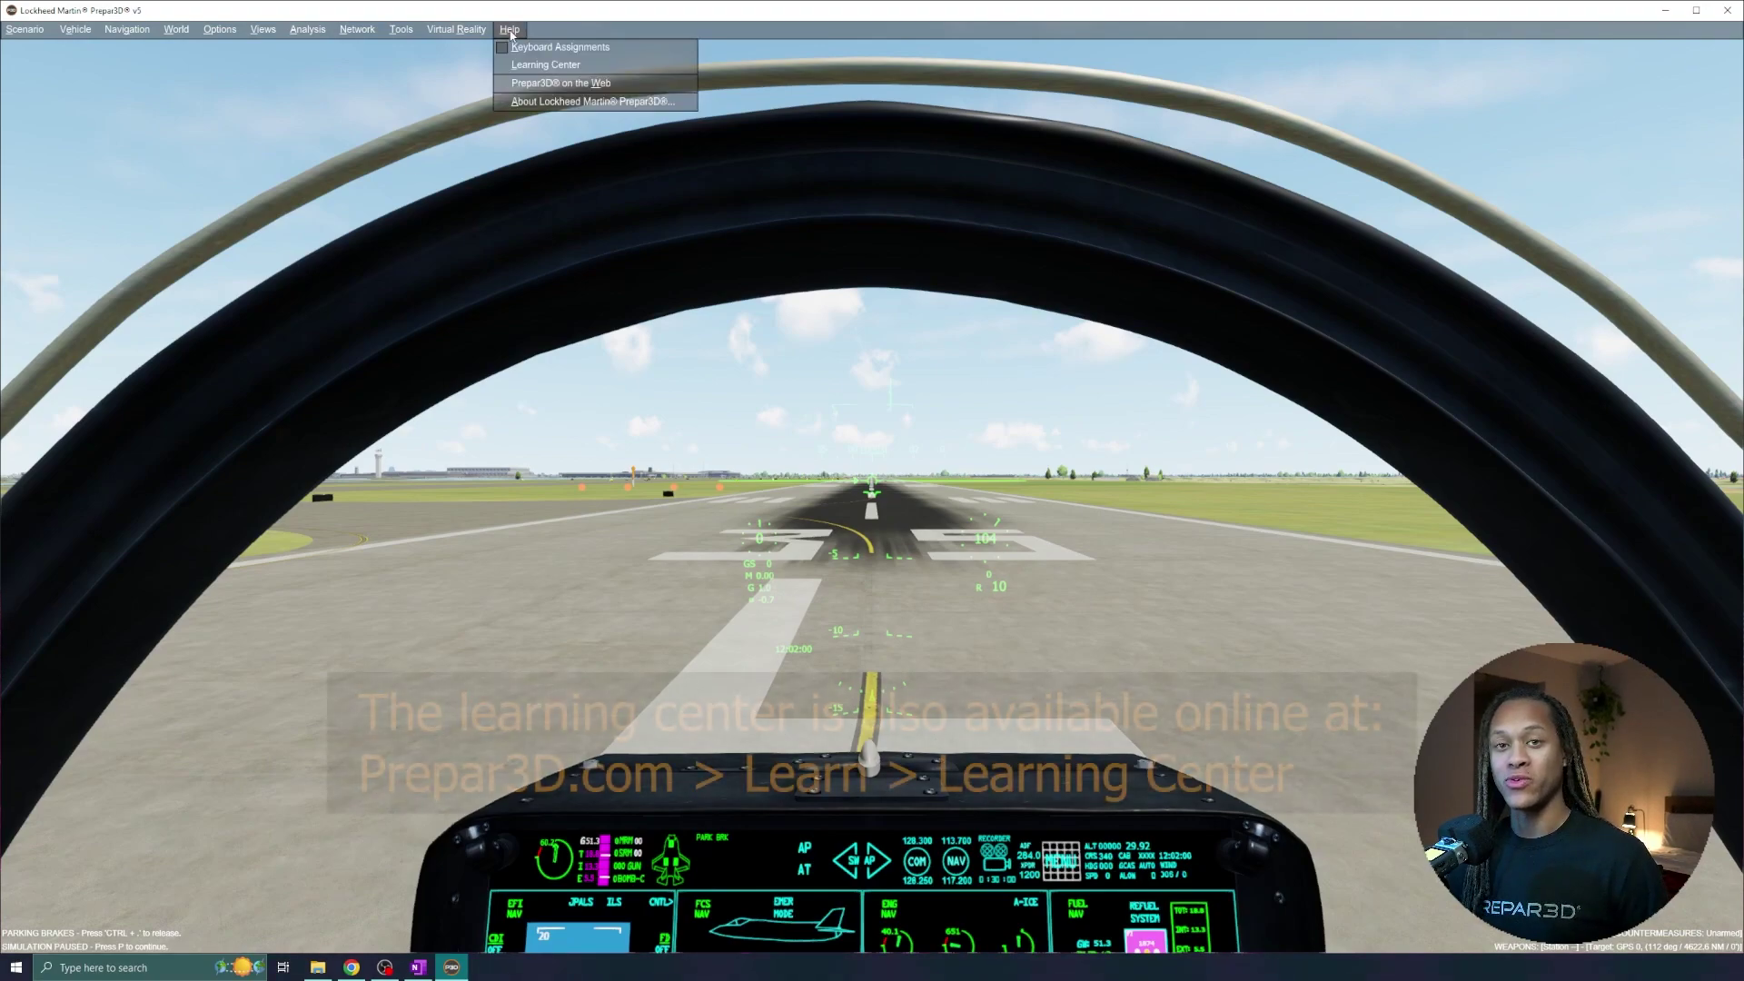
{"action": "left_click", "coordinate": [545, 64]}
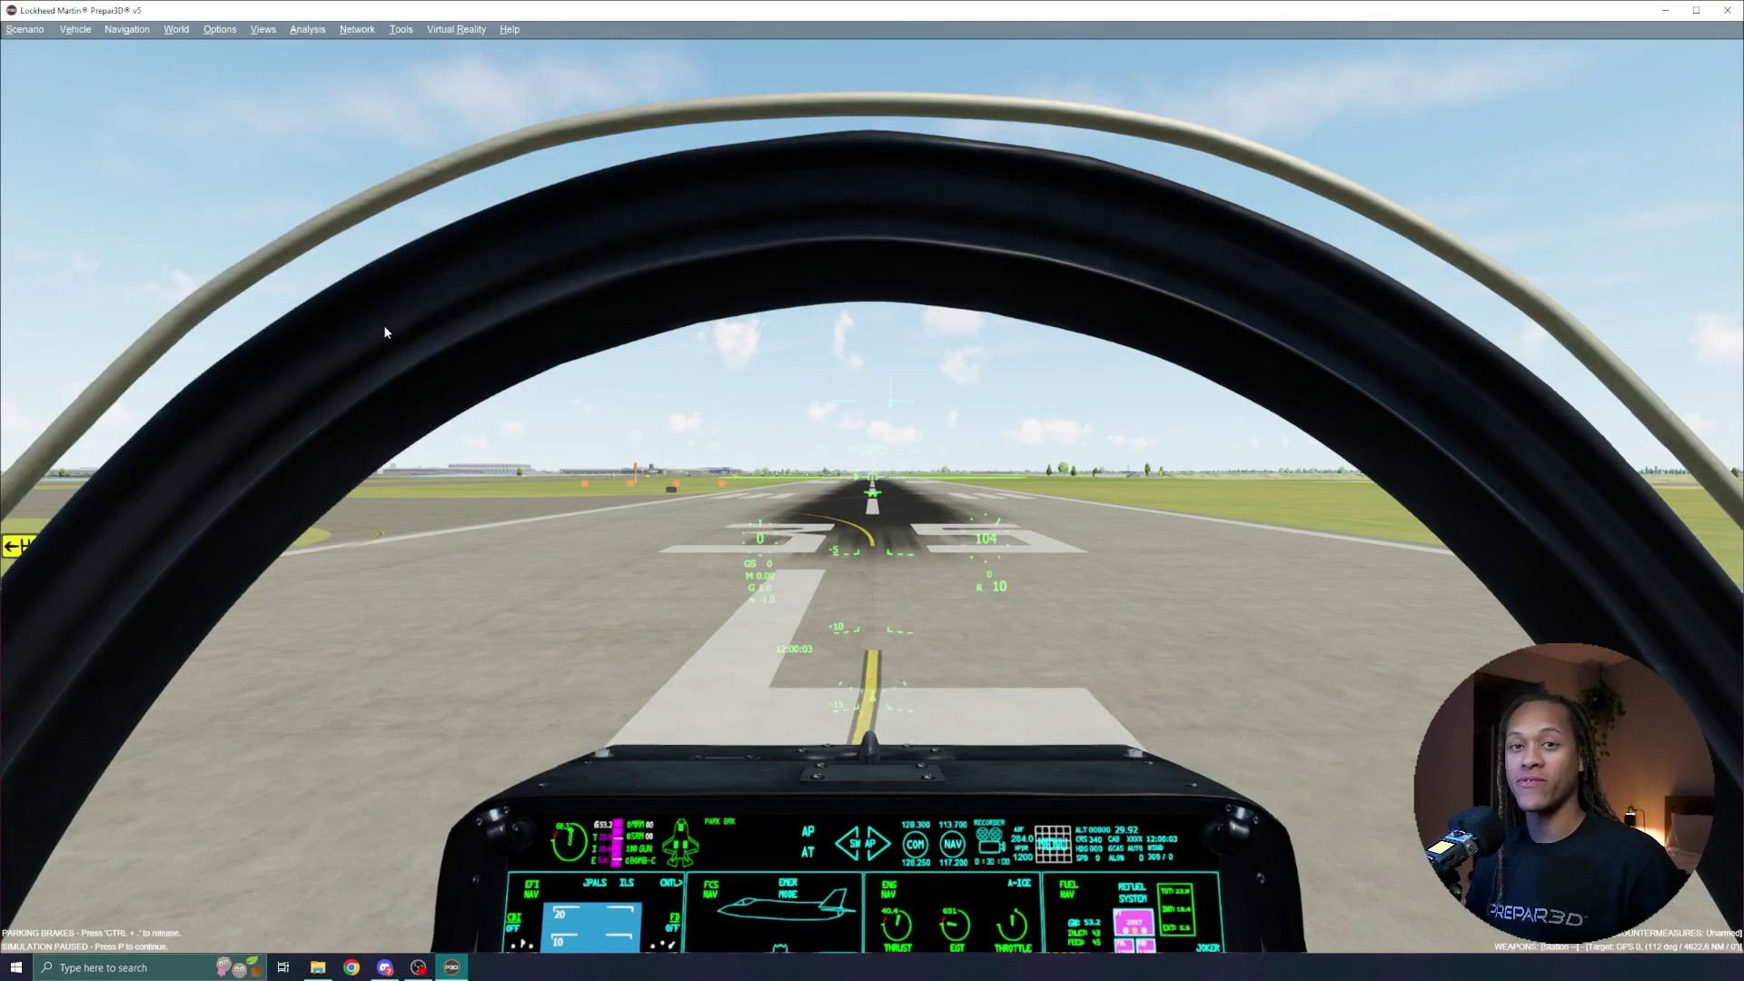
- Open Options > General and turn off Pause on task switch
{"action": "left_click", "coordinate": [220, 29]}
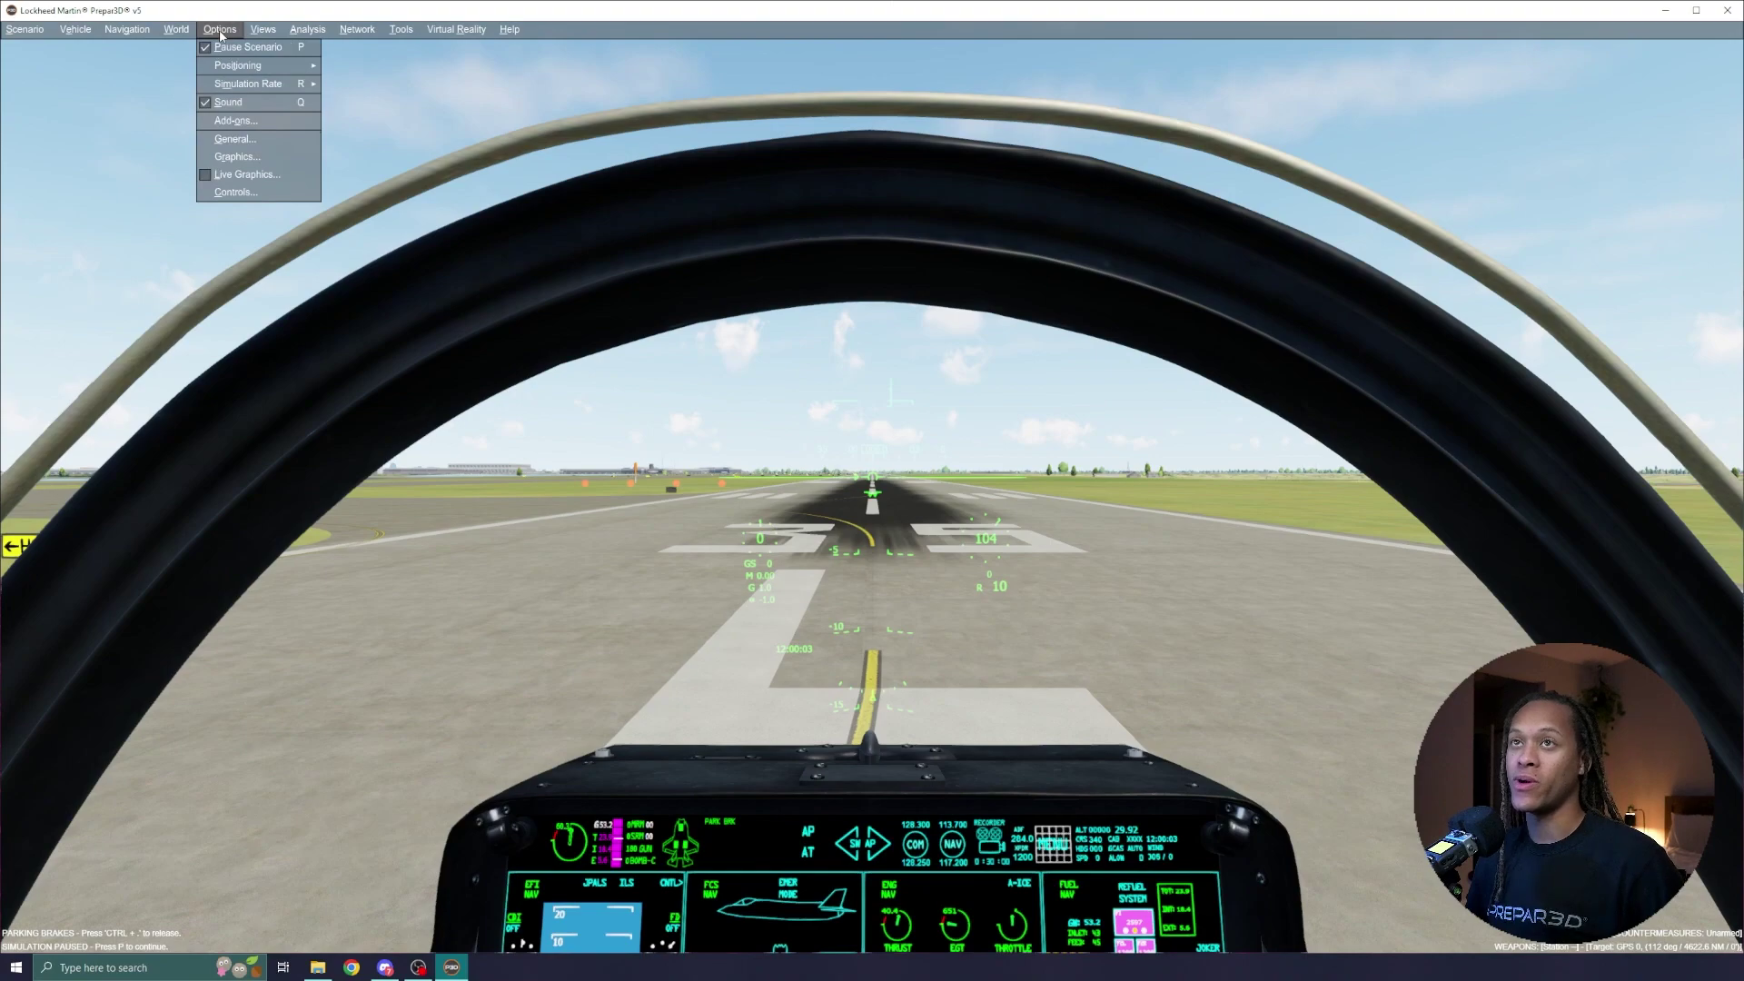
{"action": "left_click", "coordinate": [245, 142]}
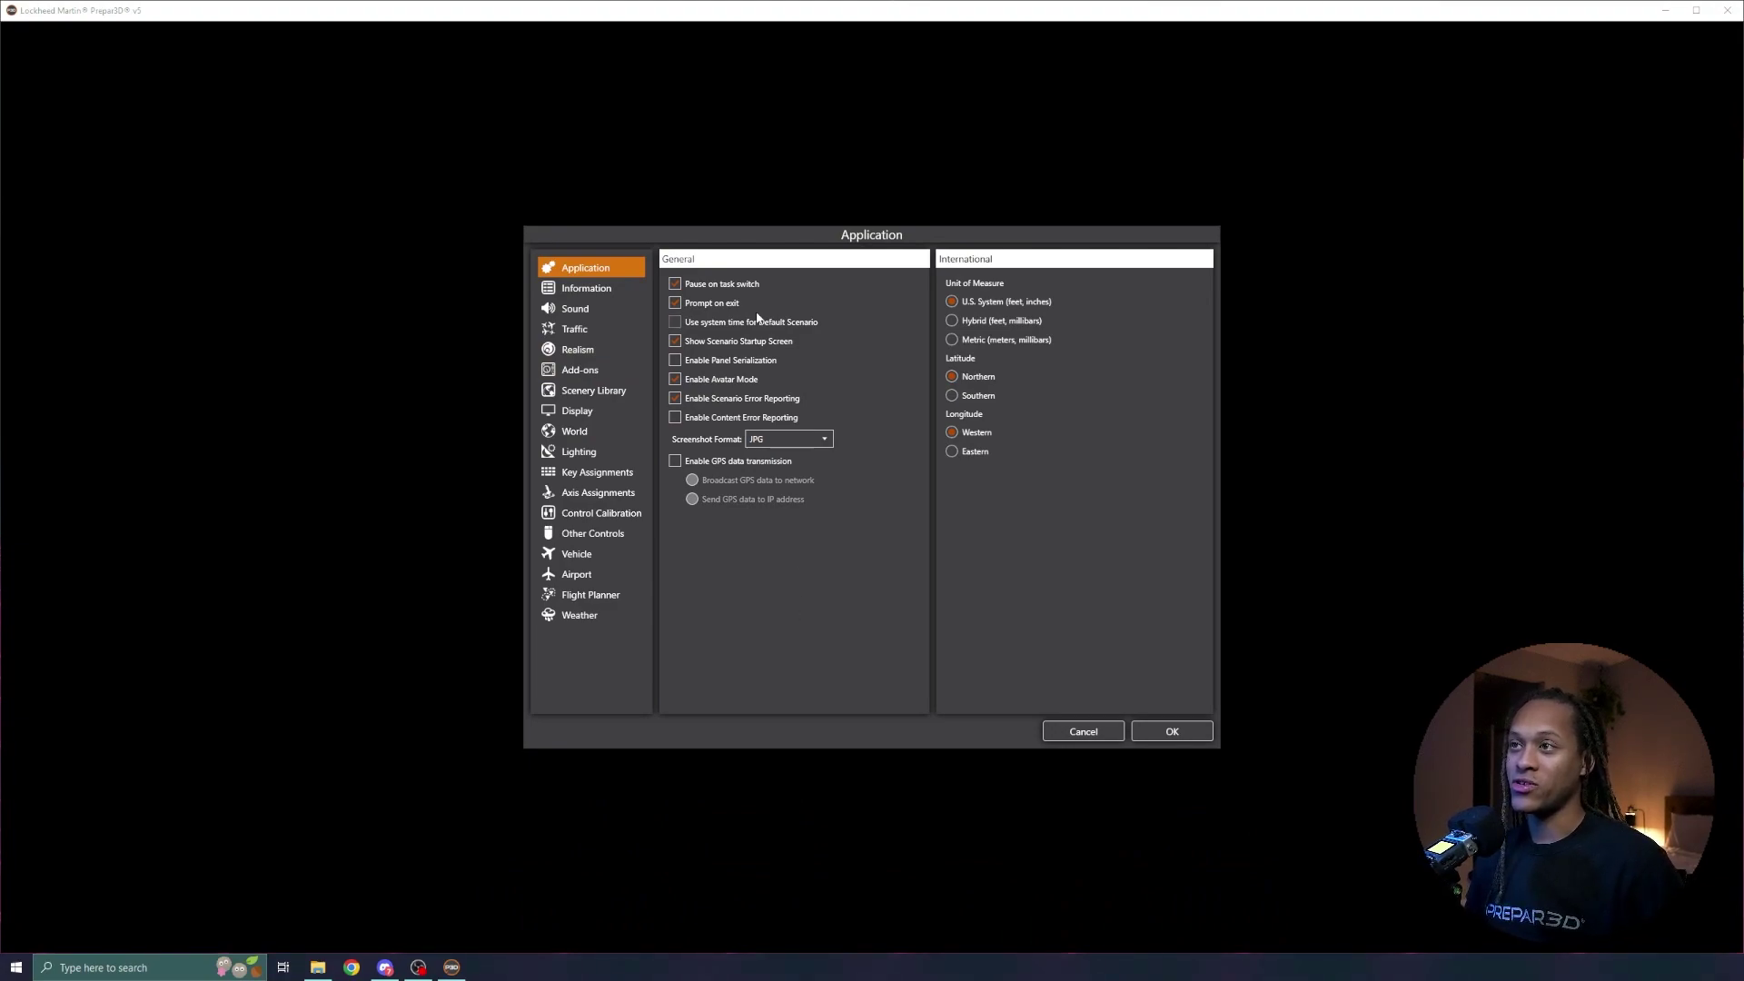
{"action": "left_click", "coordinate": [675, 284]}
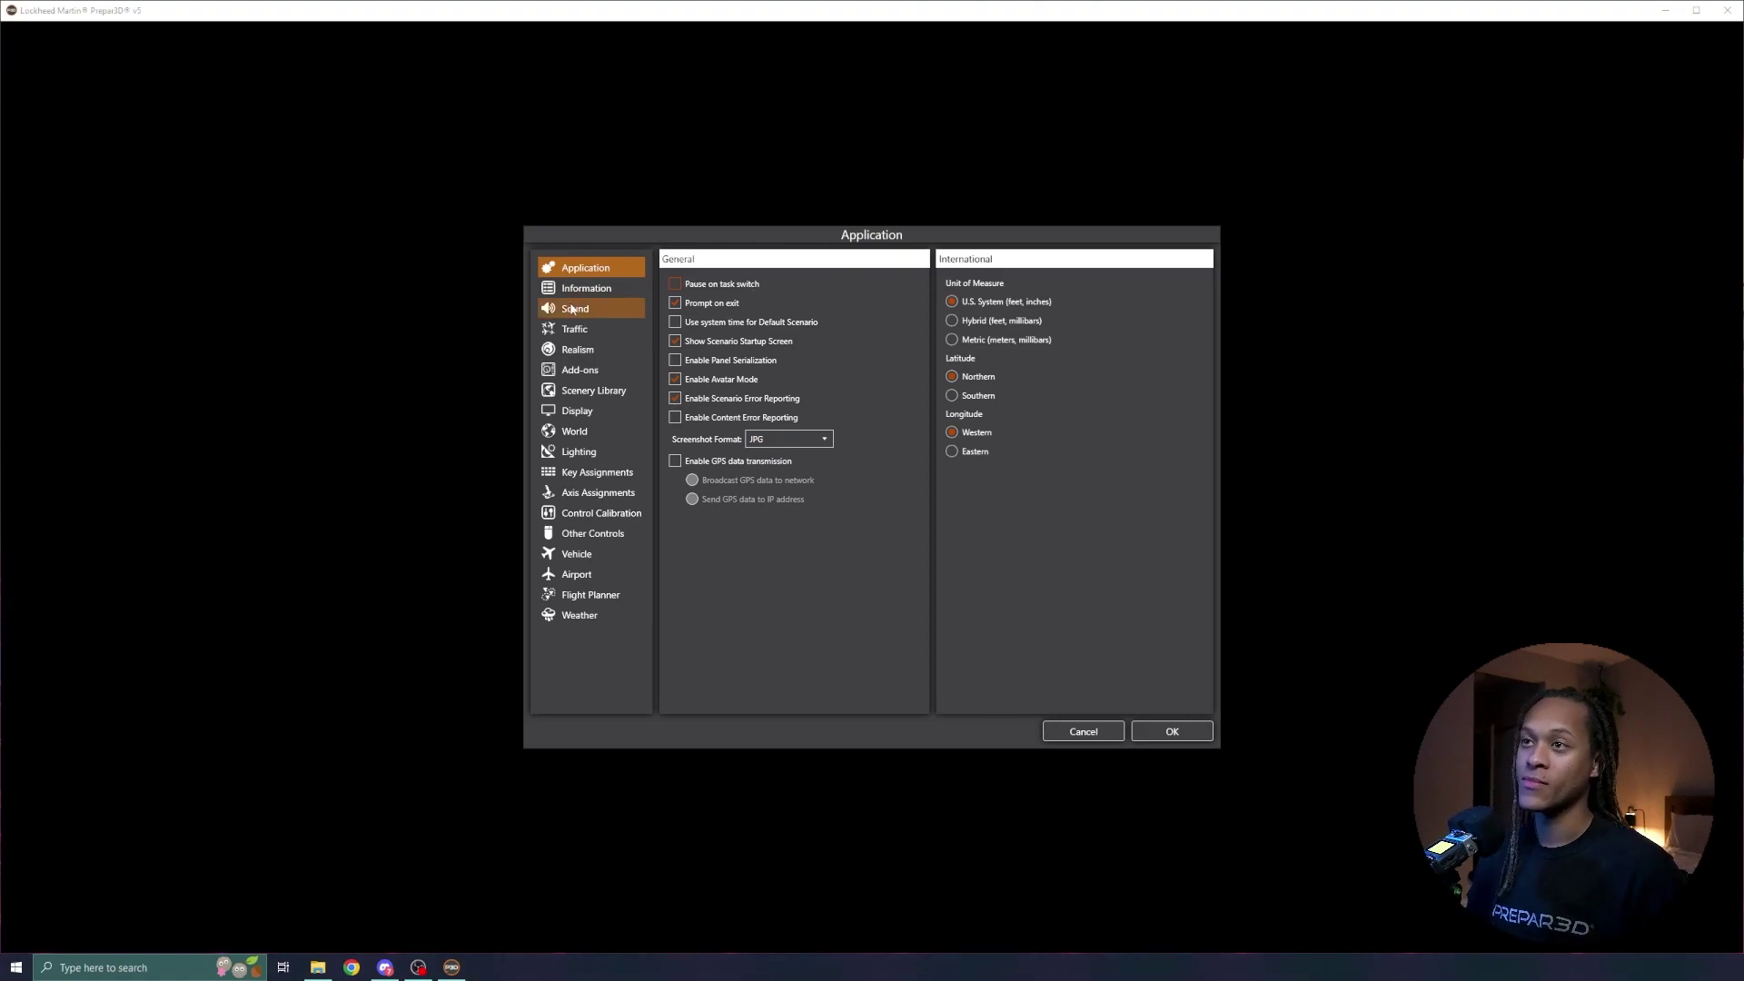
- On the Realism page, apply the Easy then Hard preset and enable Unlimited fuel
{"action": "left_click", "coordinate": [581, 351]}
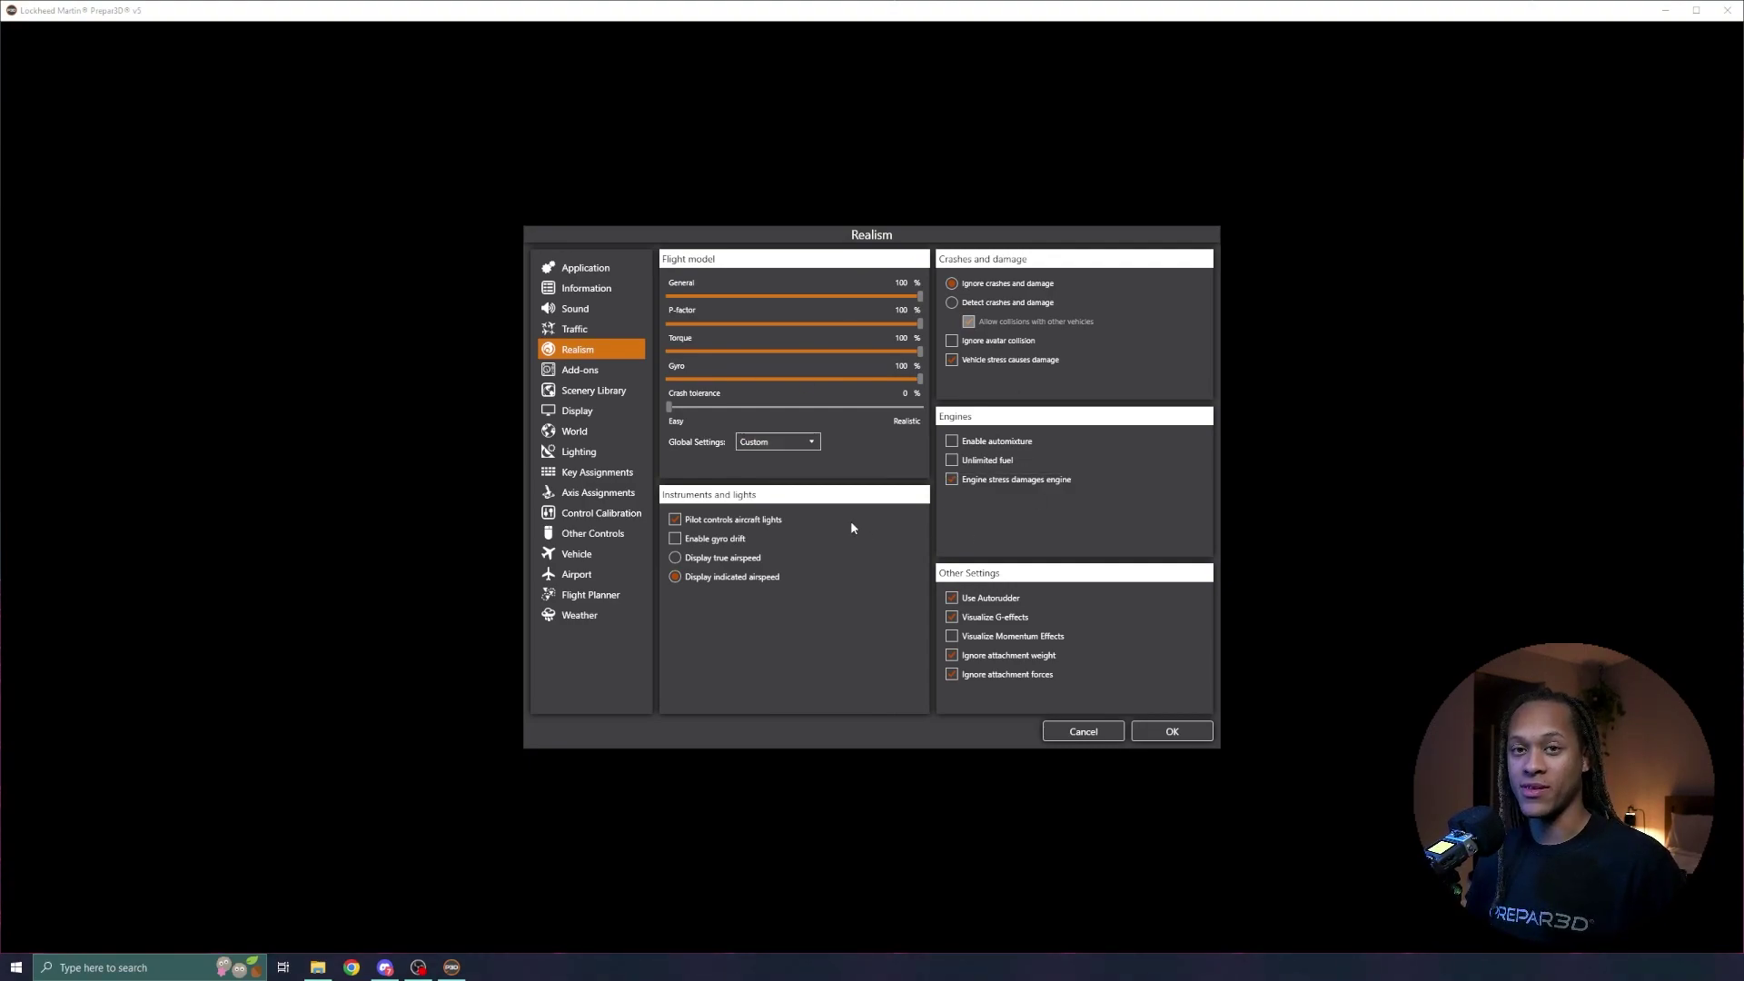
{"action": "left_click", "coordinate": [808, 443]}
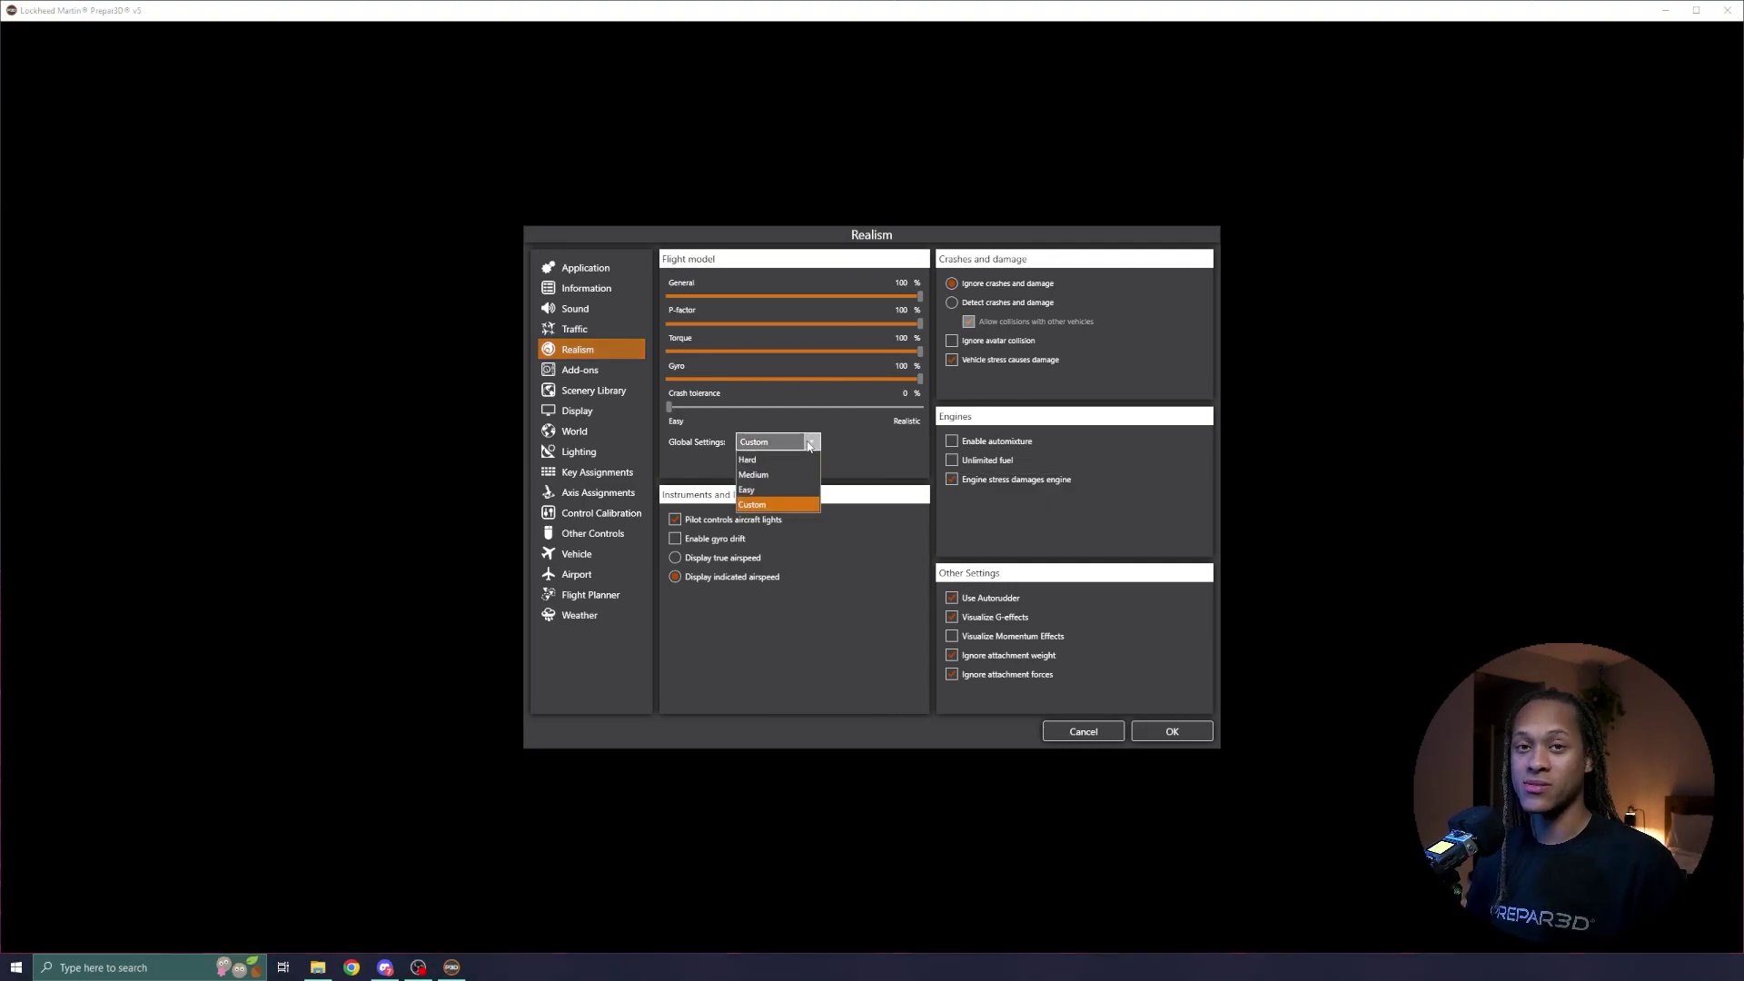
{"action": "left_click", "coordinate": [780, 494]}
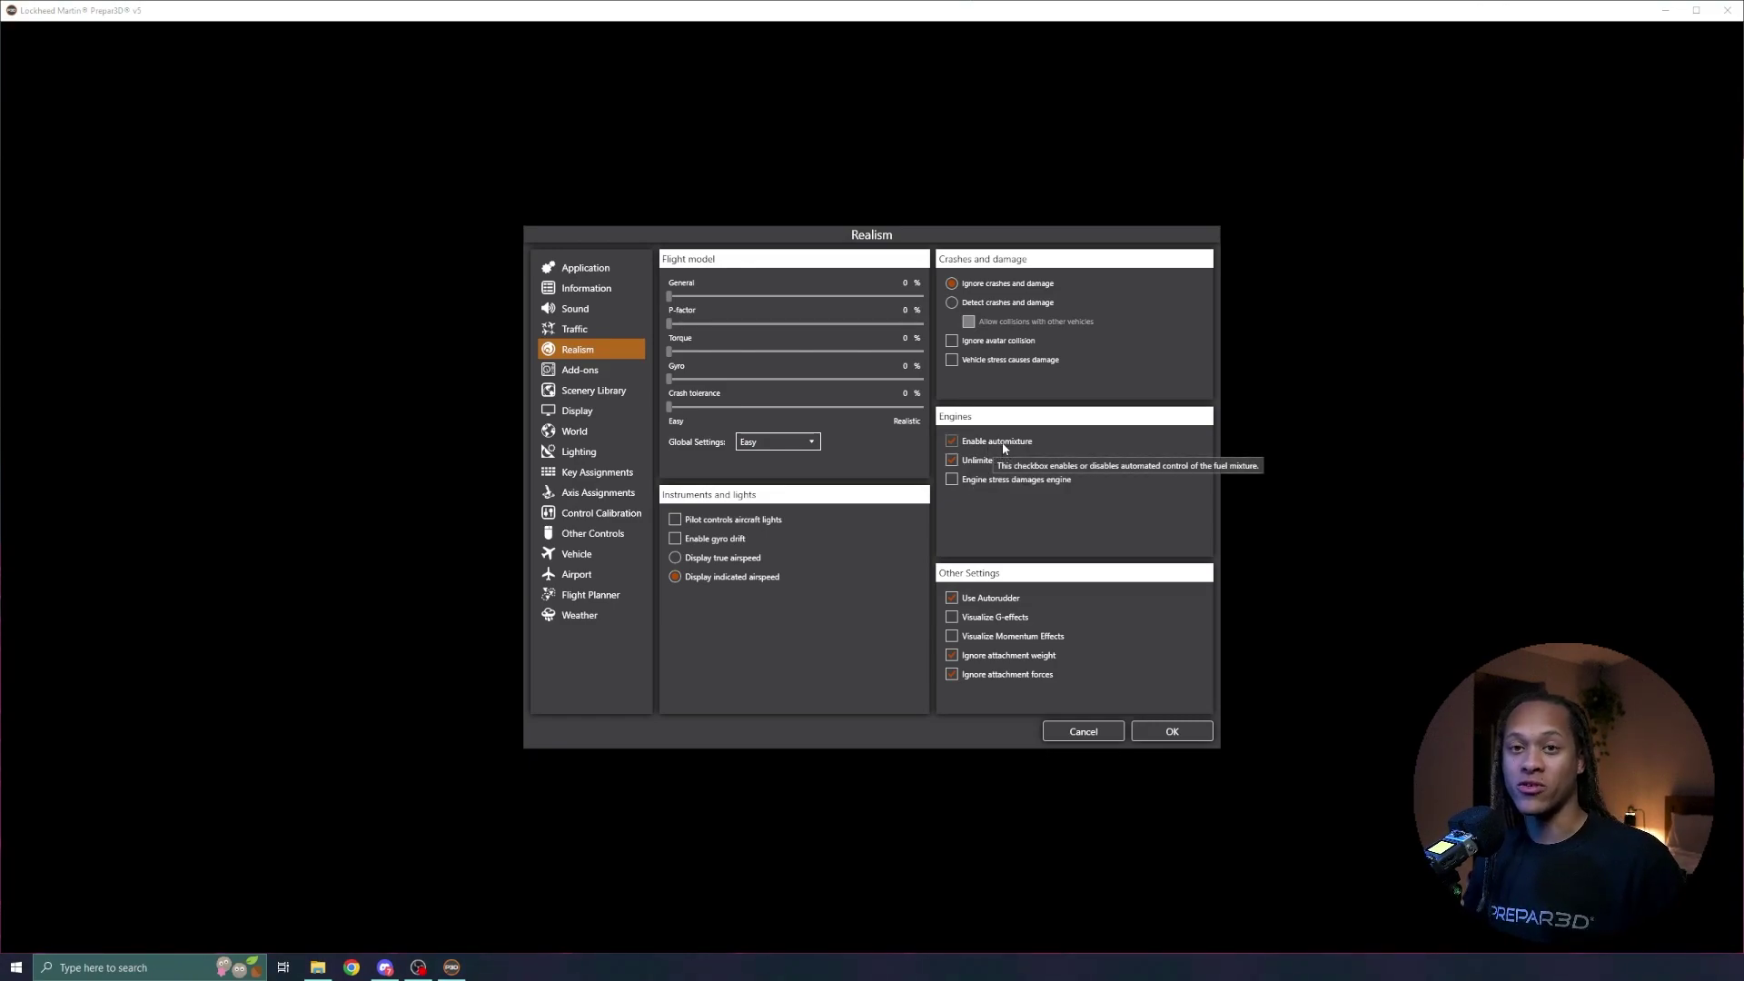
{"action": "left_click", "coordinate": [799, 446]}
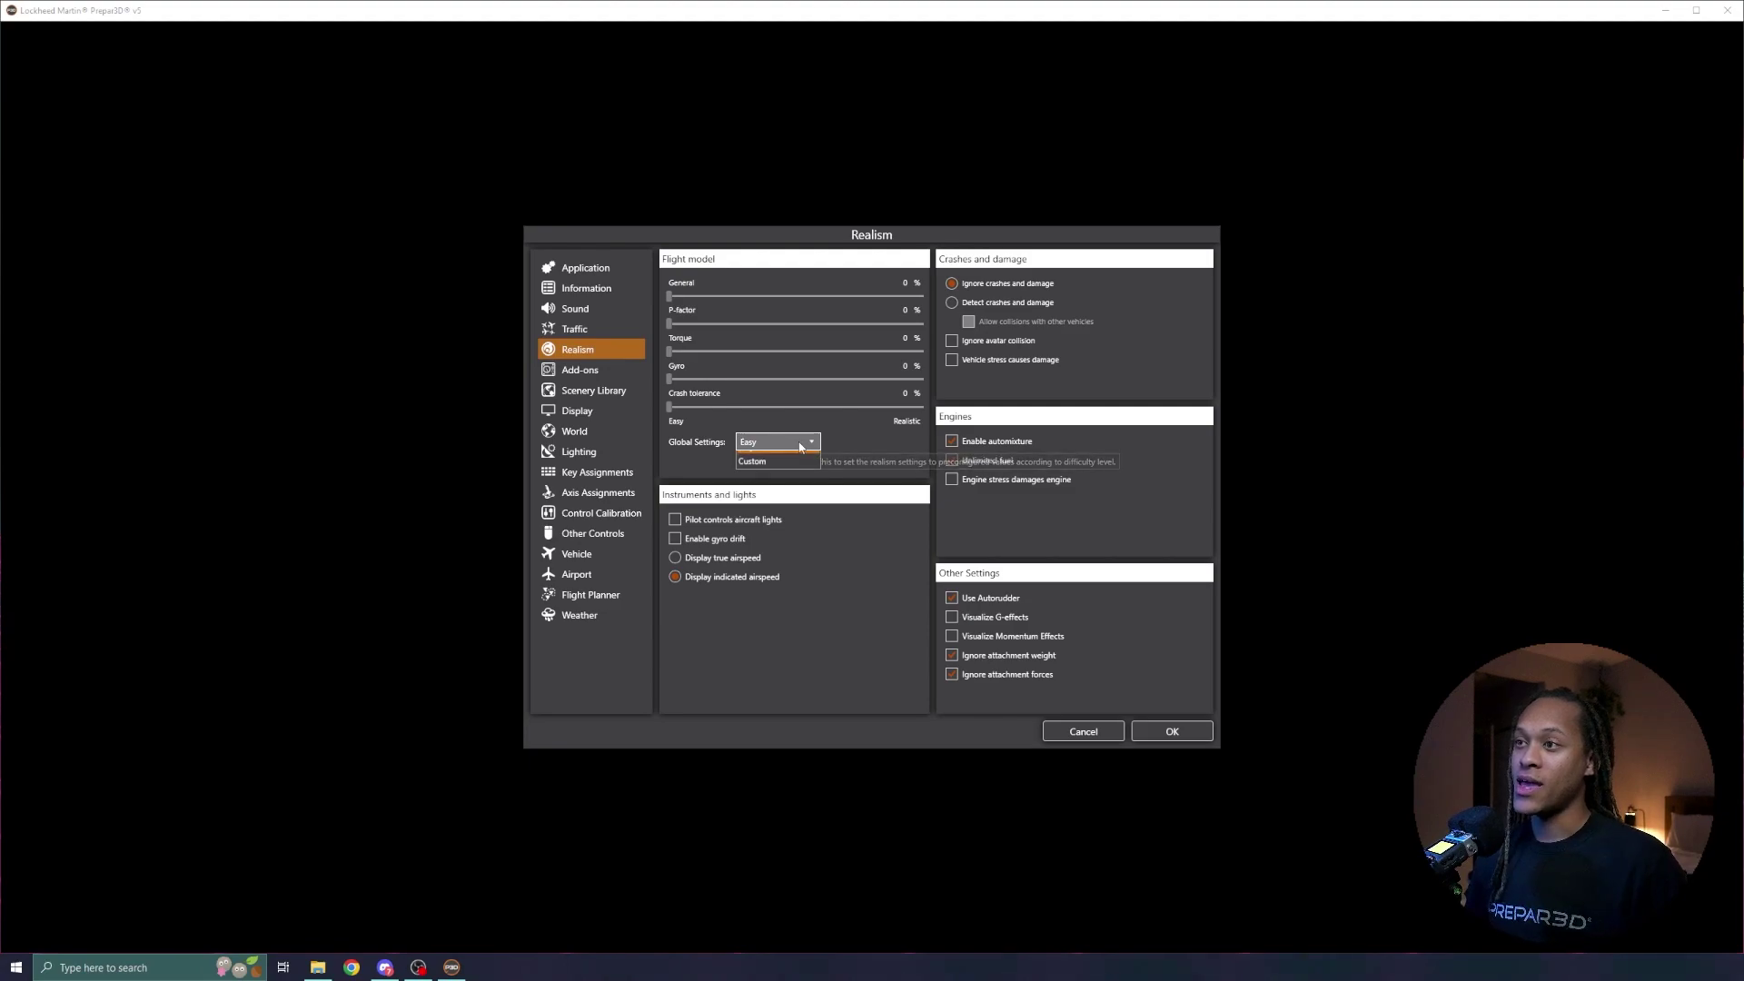
{"action": "left_click", "coordinate": [784, 462]}
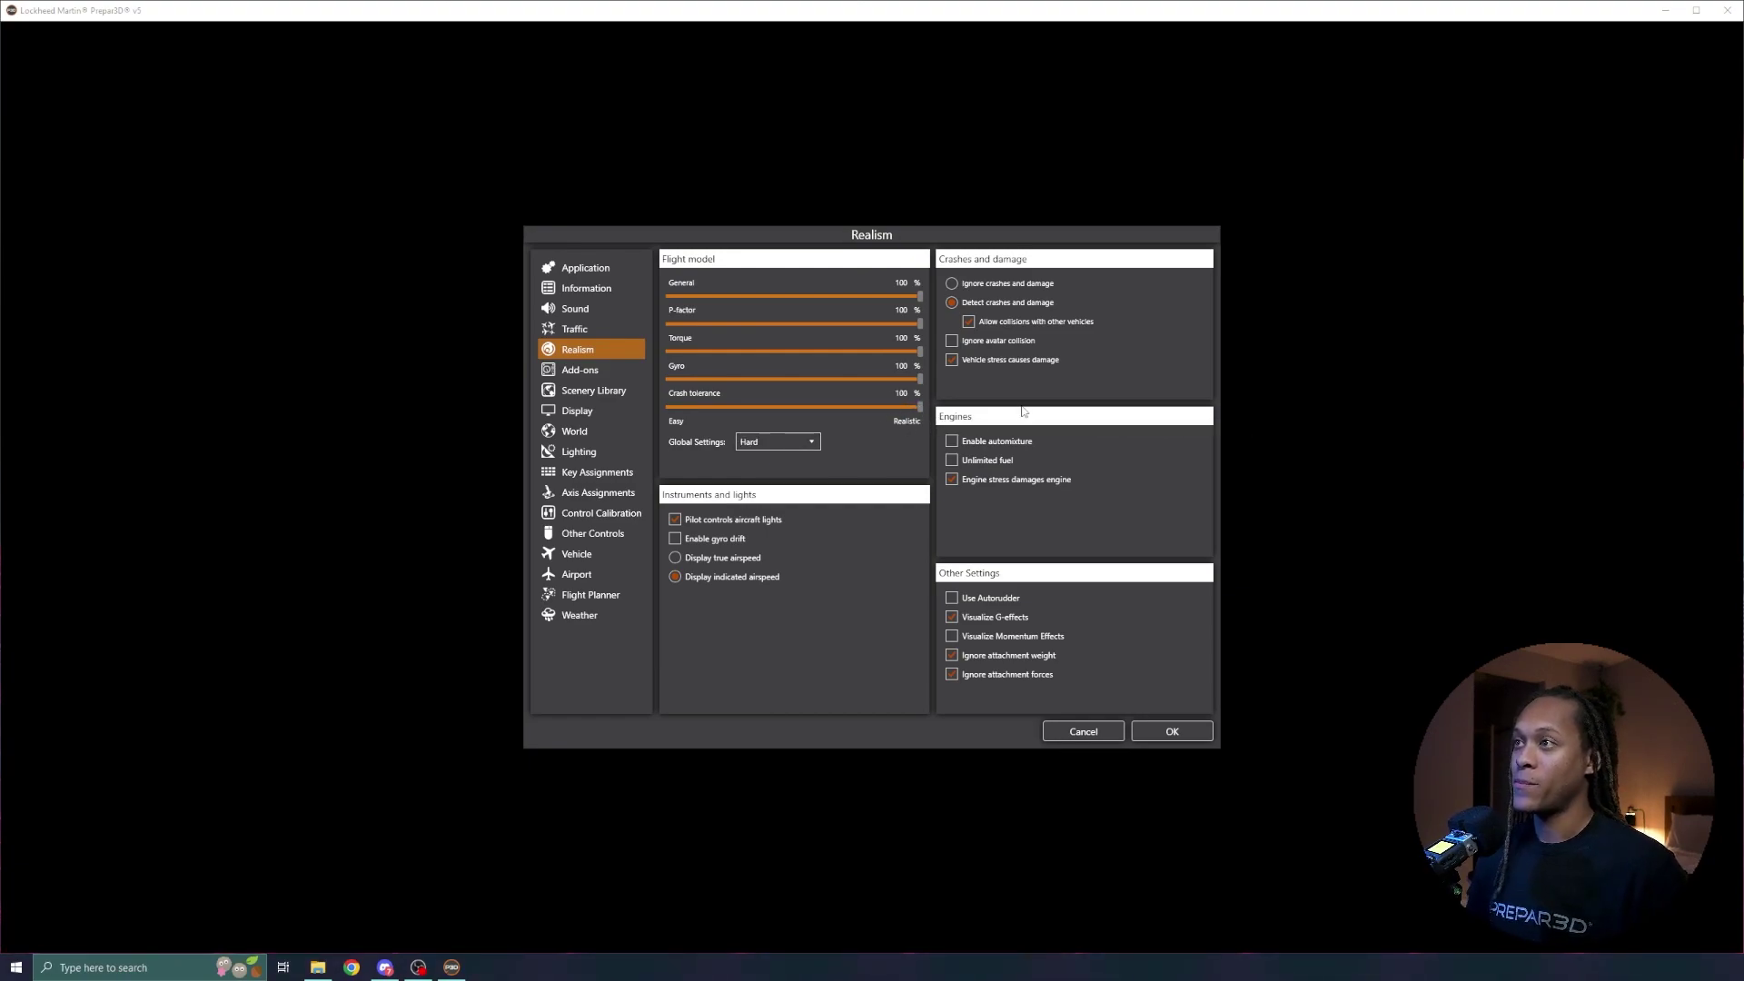
{"action": "left_click", "coordinate": [969, 467]}
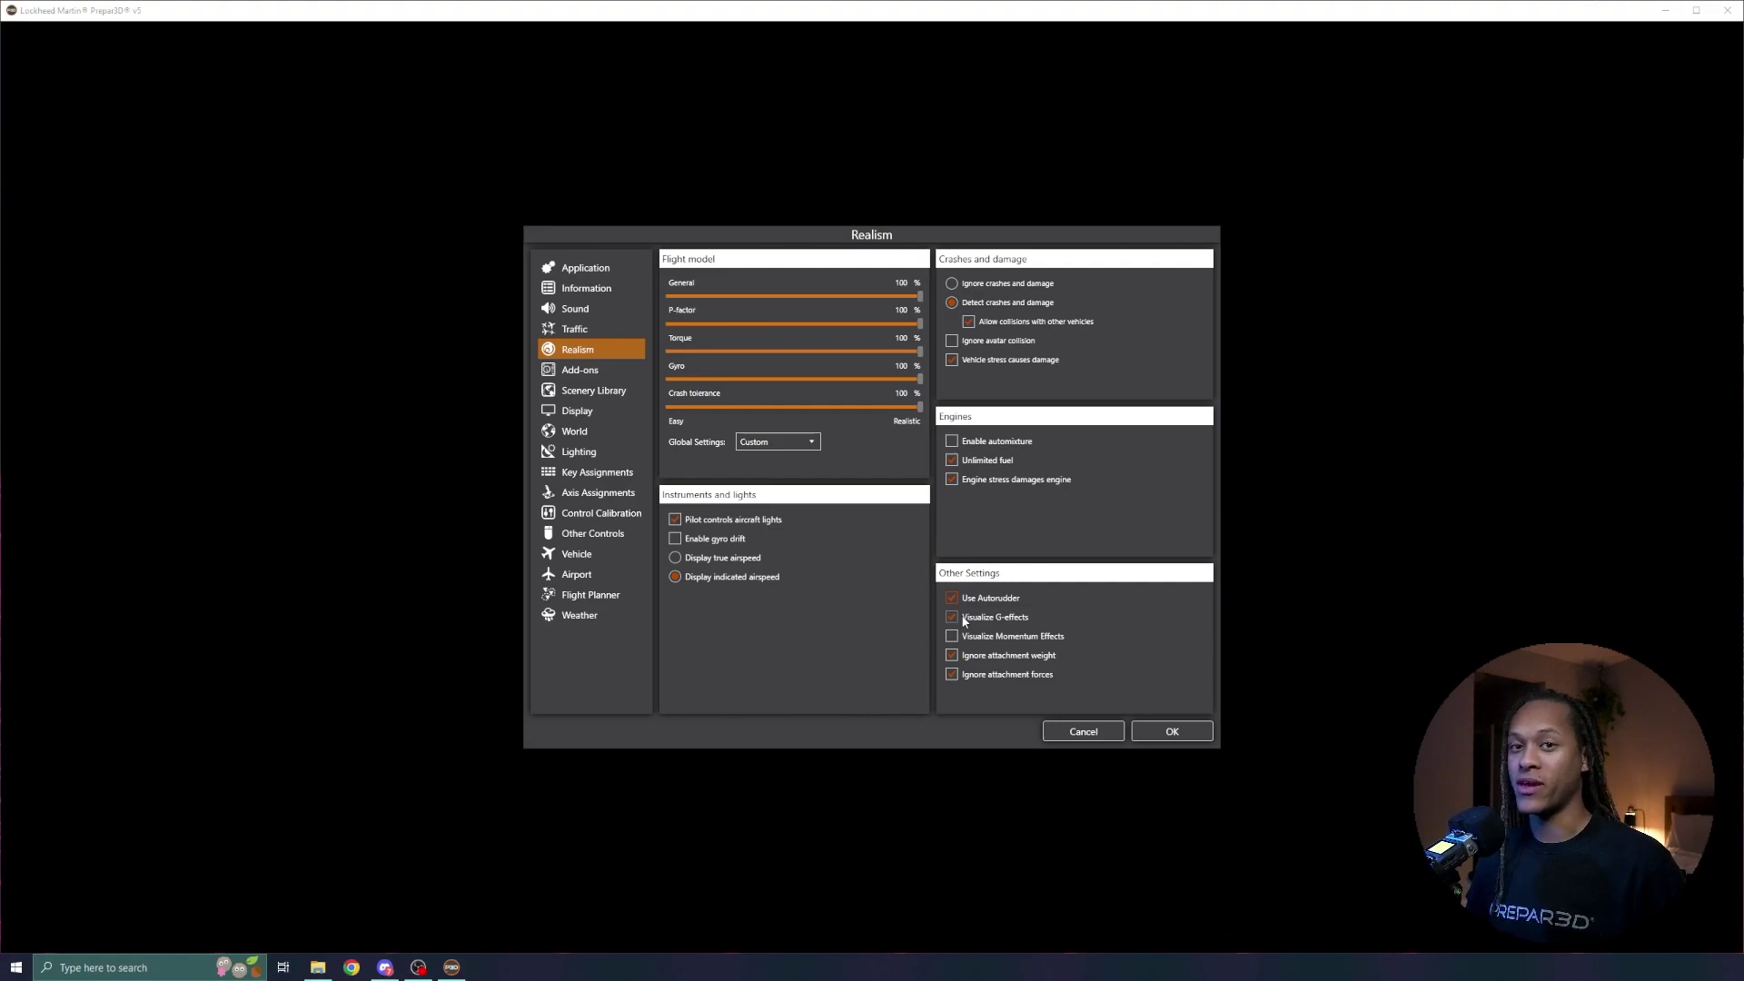
- Turn off Visualize G-effects, Ignore attachment weight and Ignore attachment forces
{"action": "left_click", "coordinate": [952, 619]}
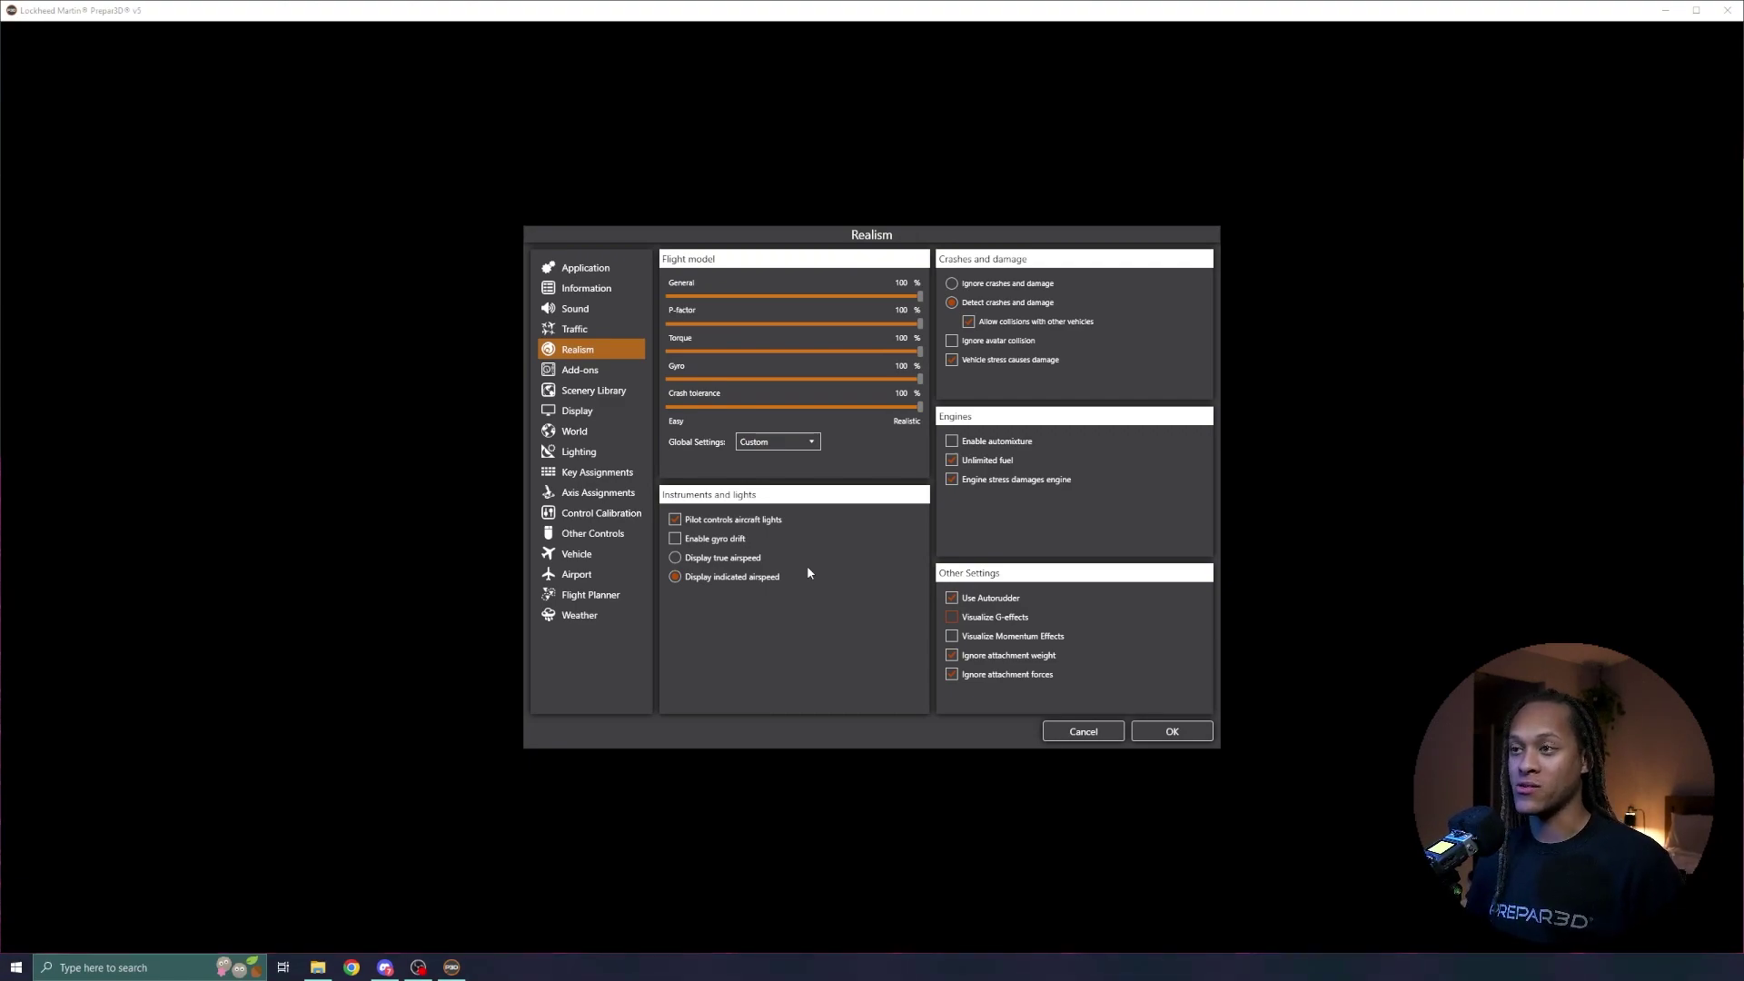
{"action": "mouse_move", "coordinate": [706, 560]}
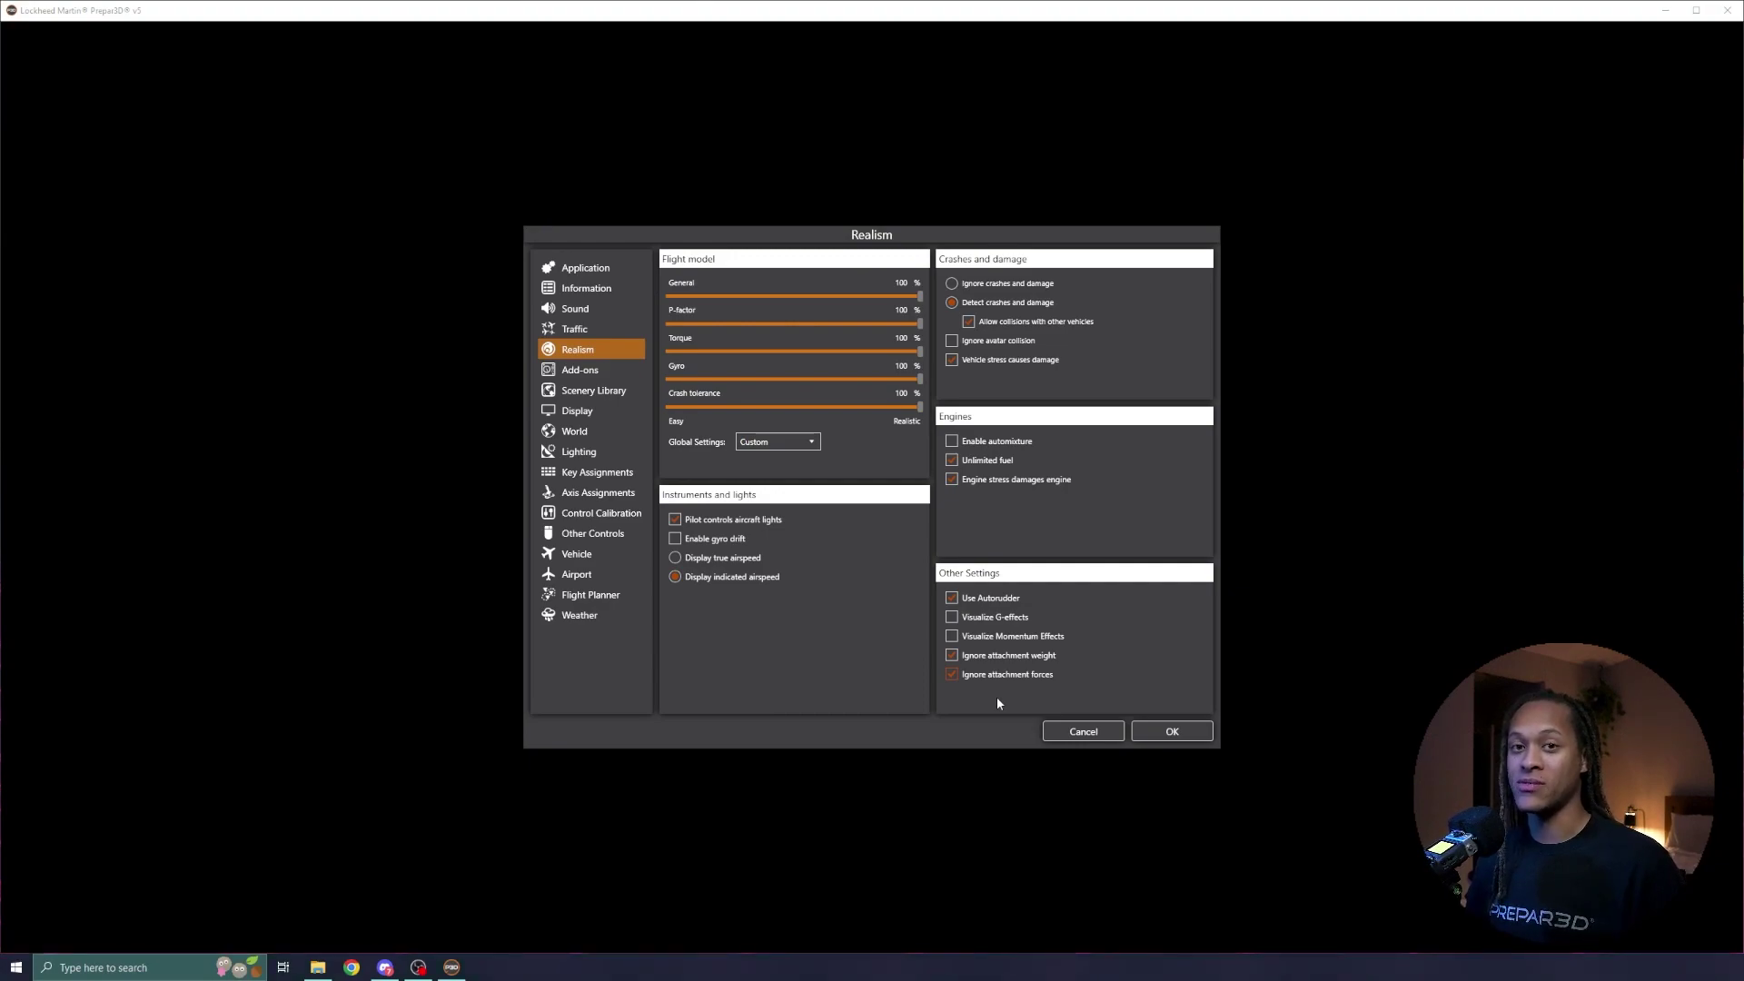
{"action": "left_click", "coordinate": [952, 655]}
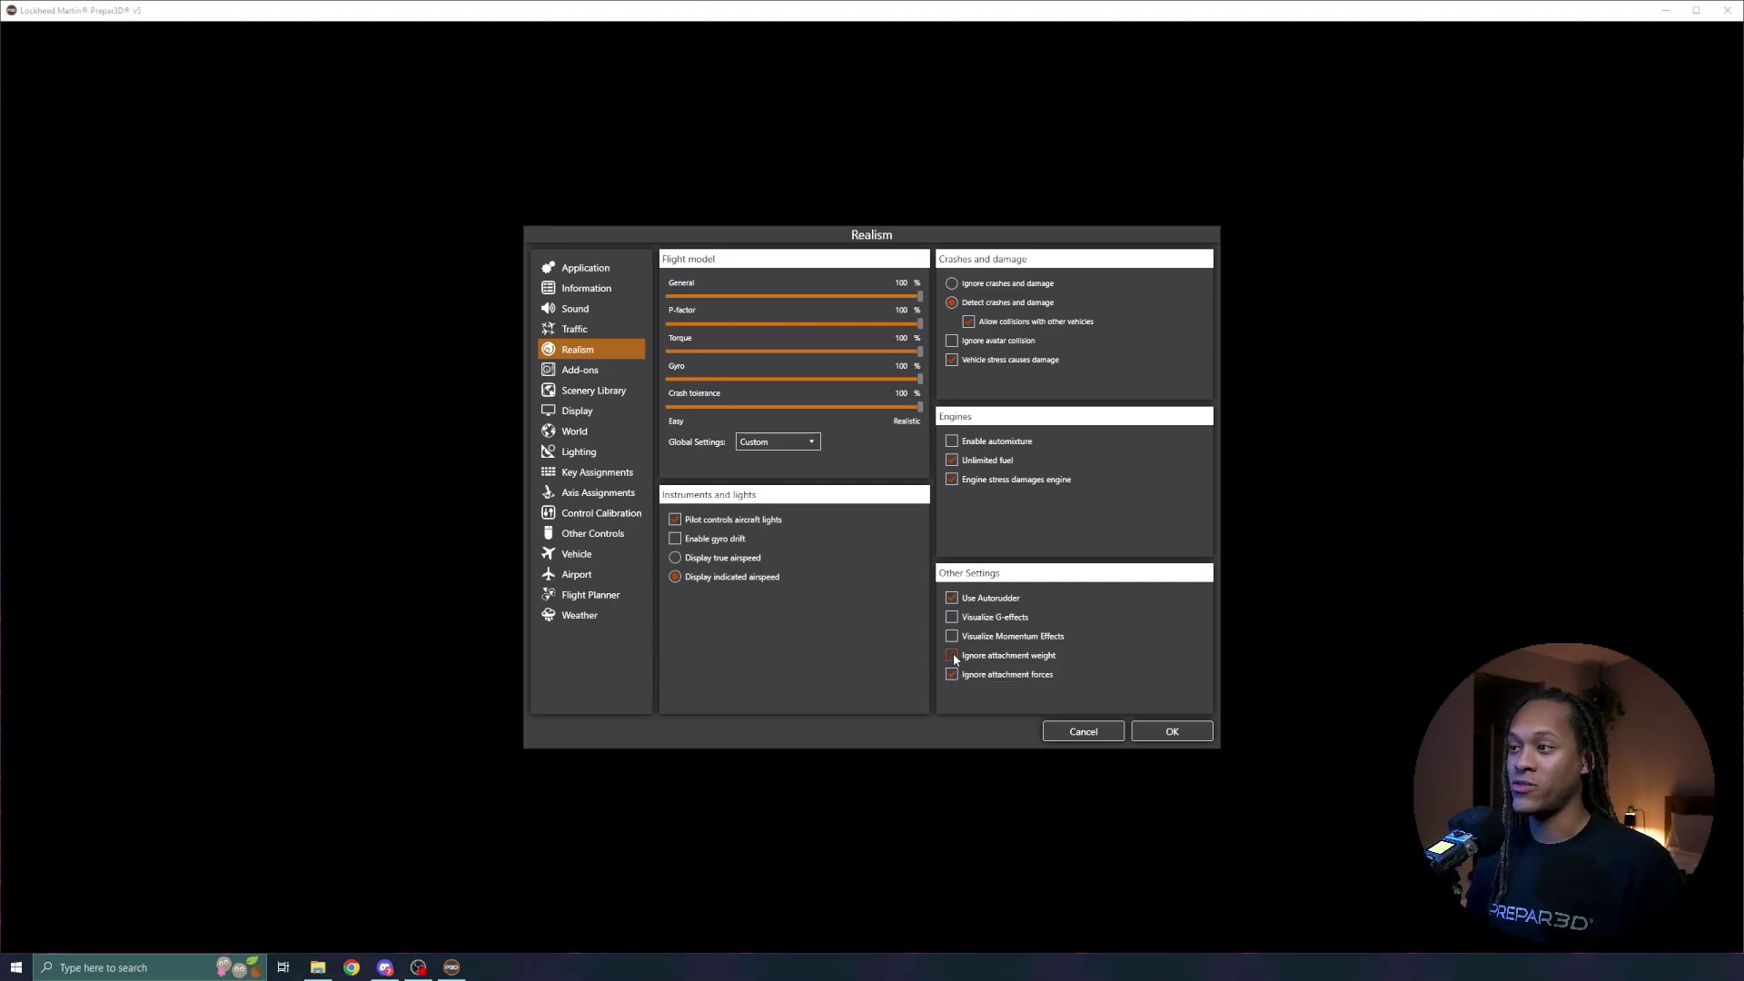
{"action": "left_click", "coordinate": [953, 674]}
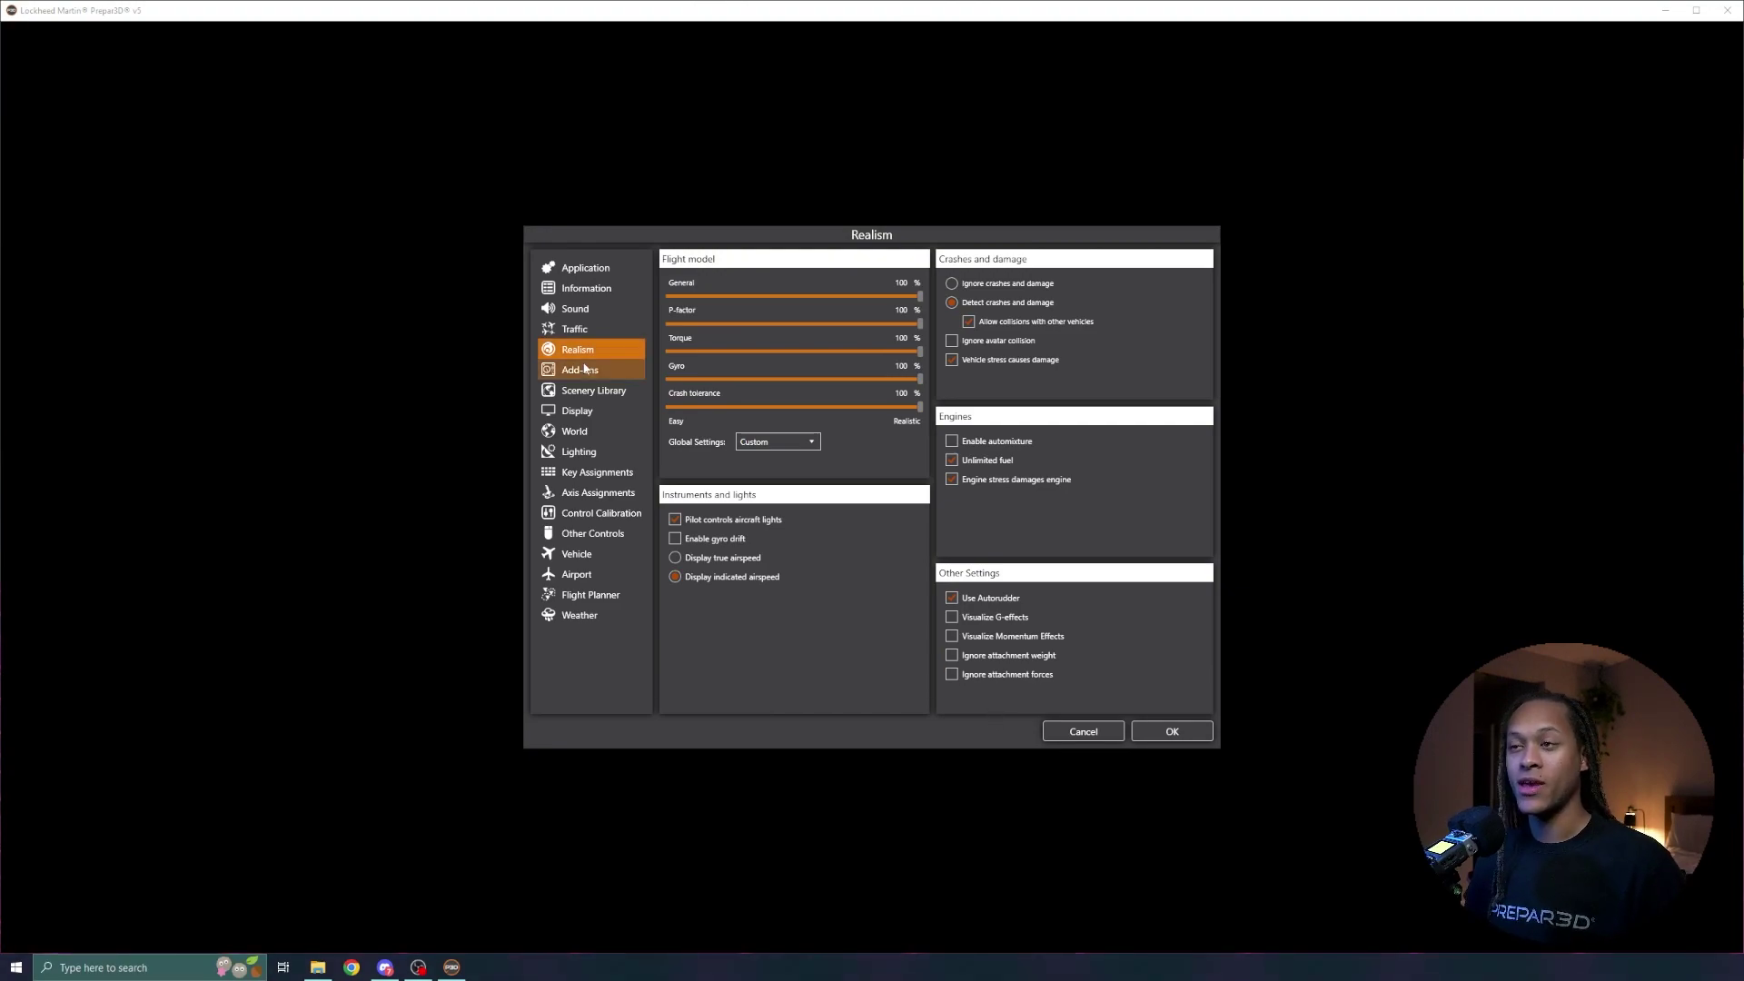
{"action": "left_click", "coordinate": [582, 415]}
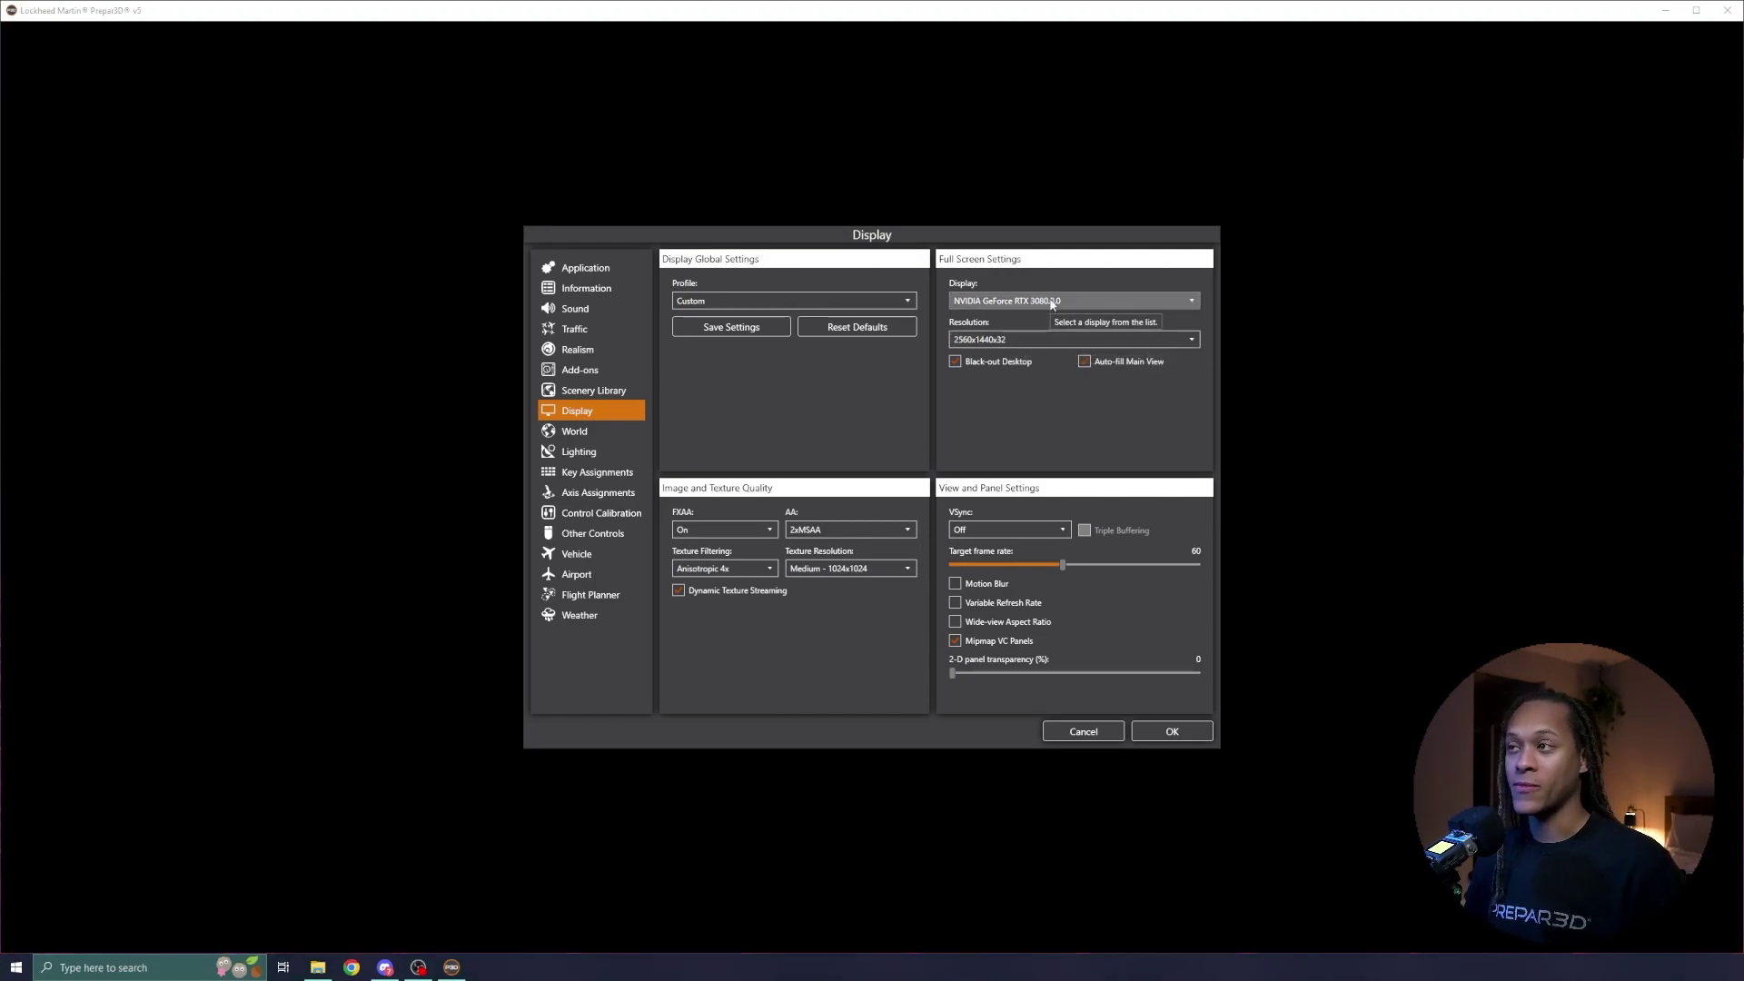
- Set texture resolution to High - 2048x2048 and unlock the target frame rate
{"action": "left_click", "coordinate": [1051, 303]}
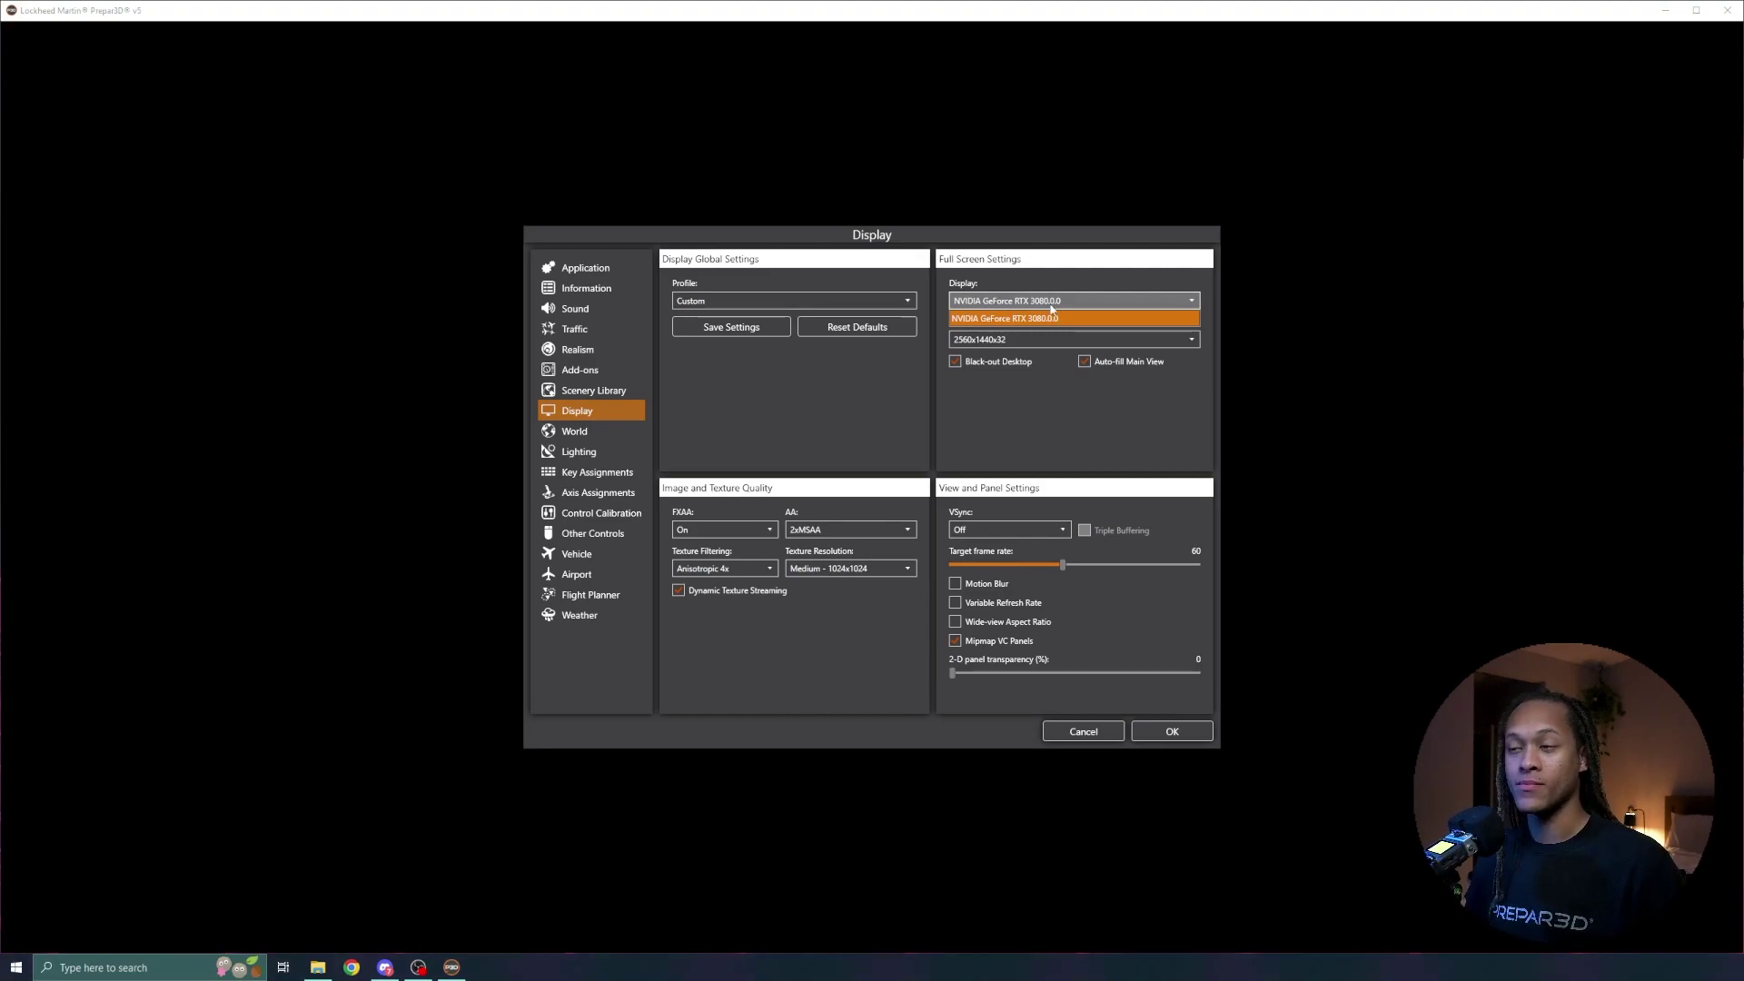
{"action": "left_click", "coordinate": [876, 674]}
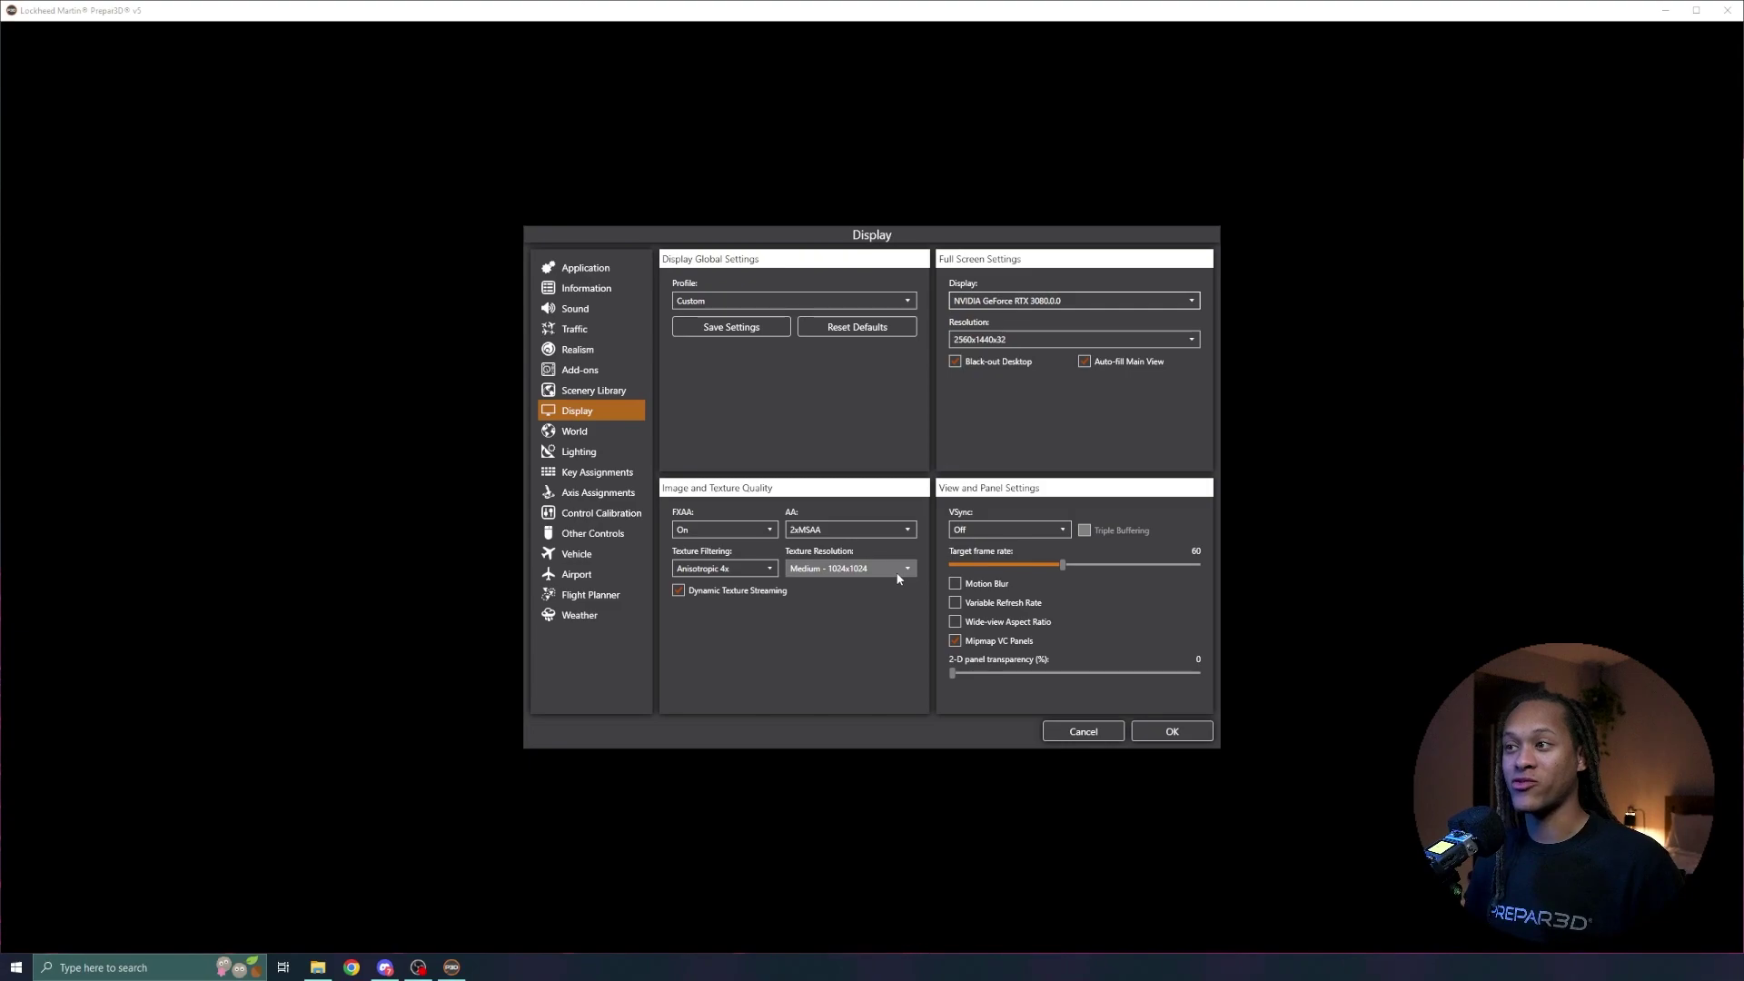
{"action": "left_click", "coordinate": [897, 569]}
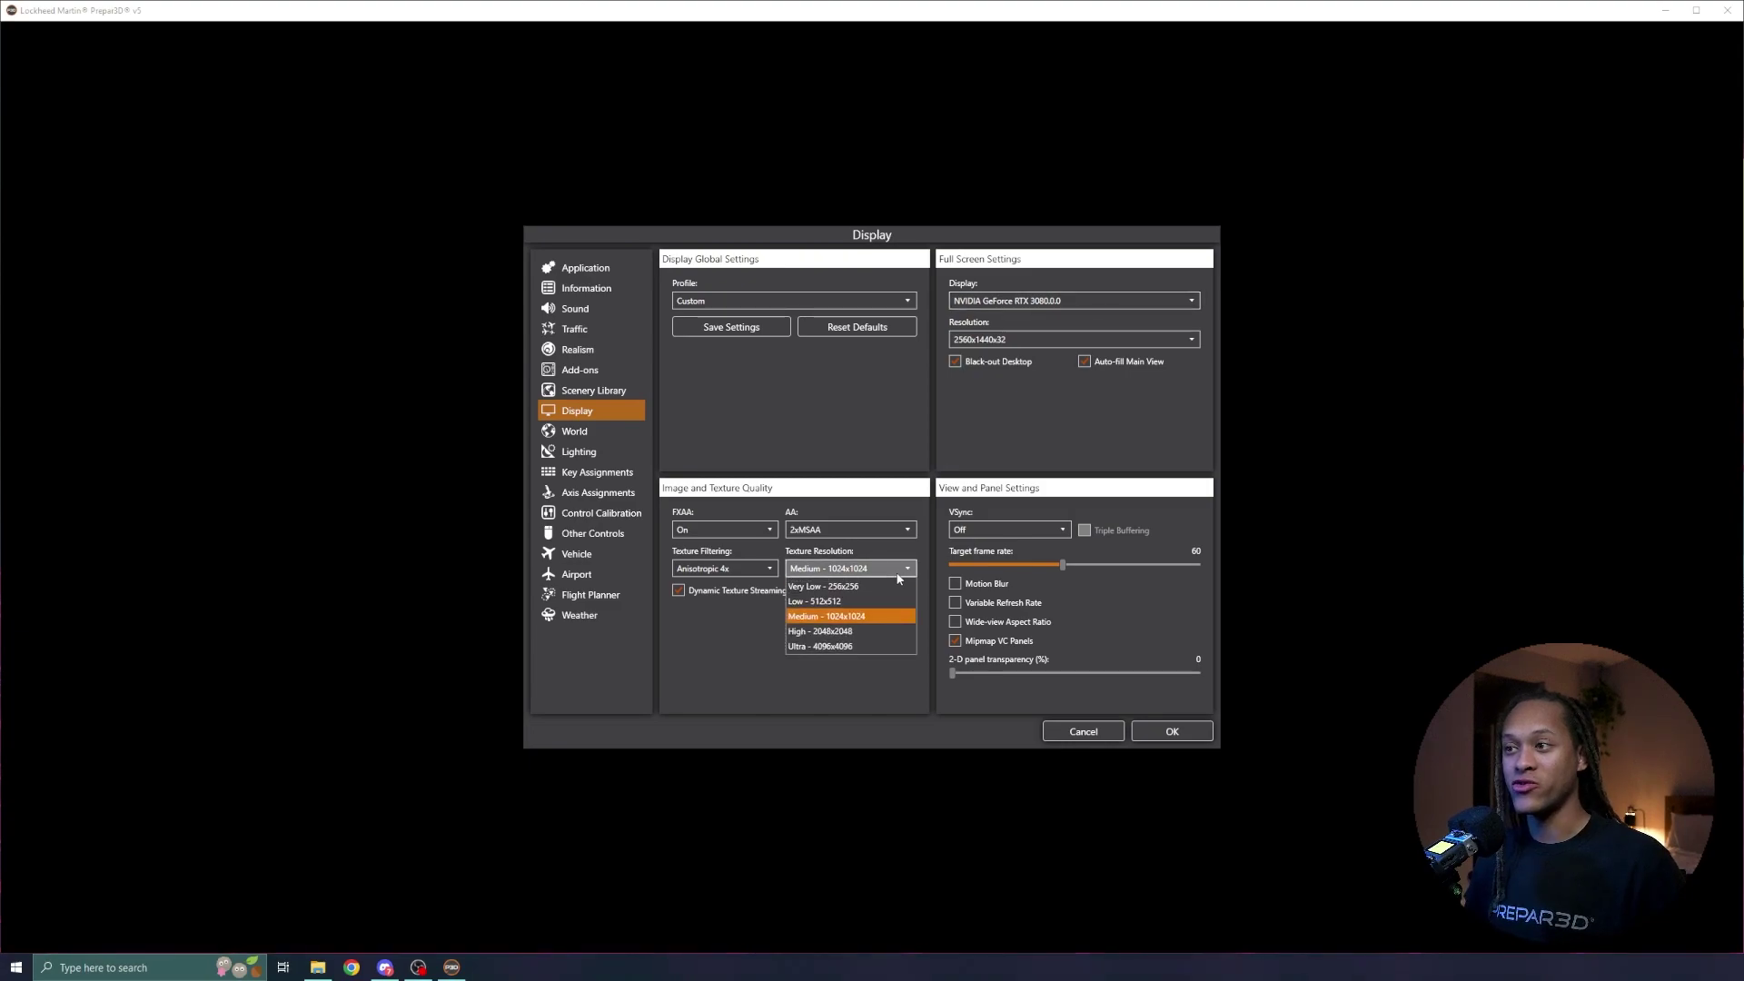
{"action": "left_click", "coordinate": [876, 636]}
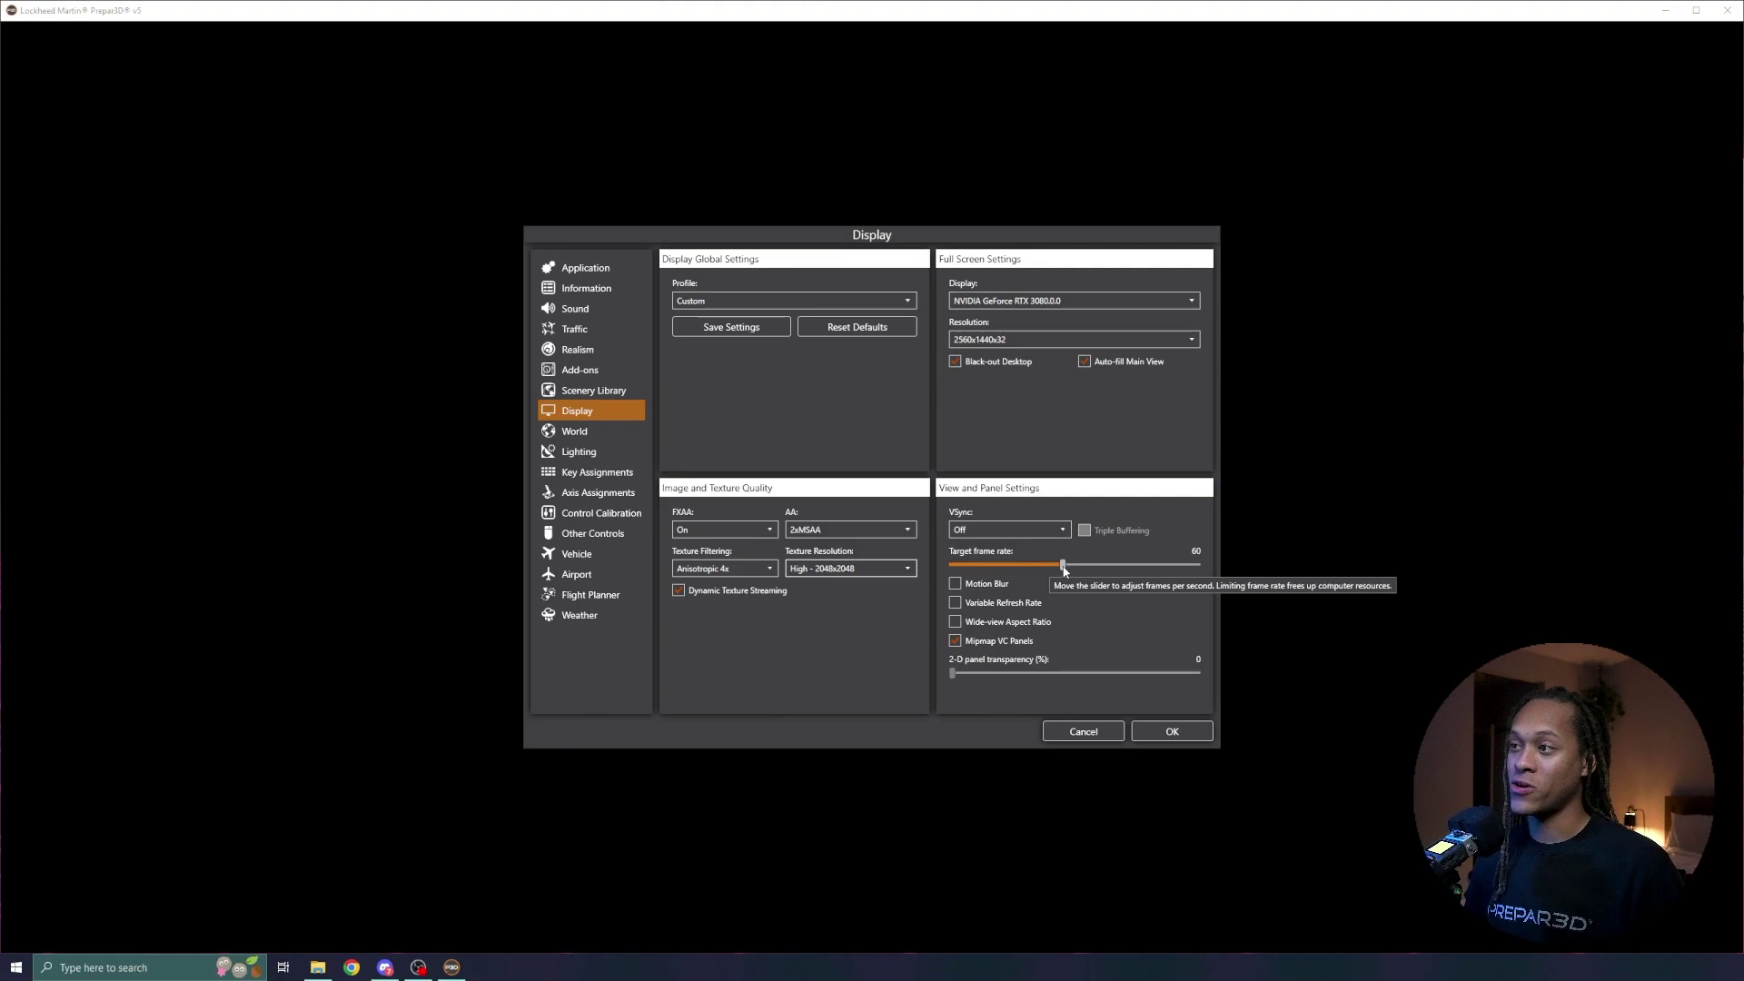
{"action": "left_click_drag", "start_coordinate": [1064, 567], "coordinate": [1087, 567]}
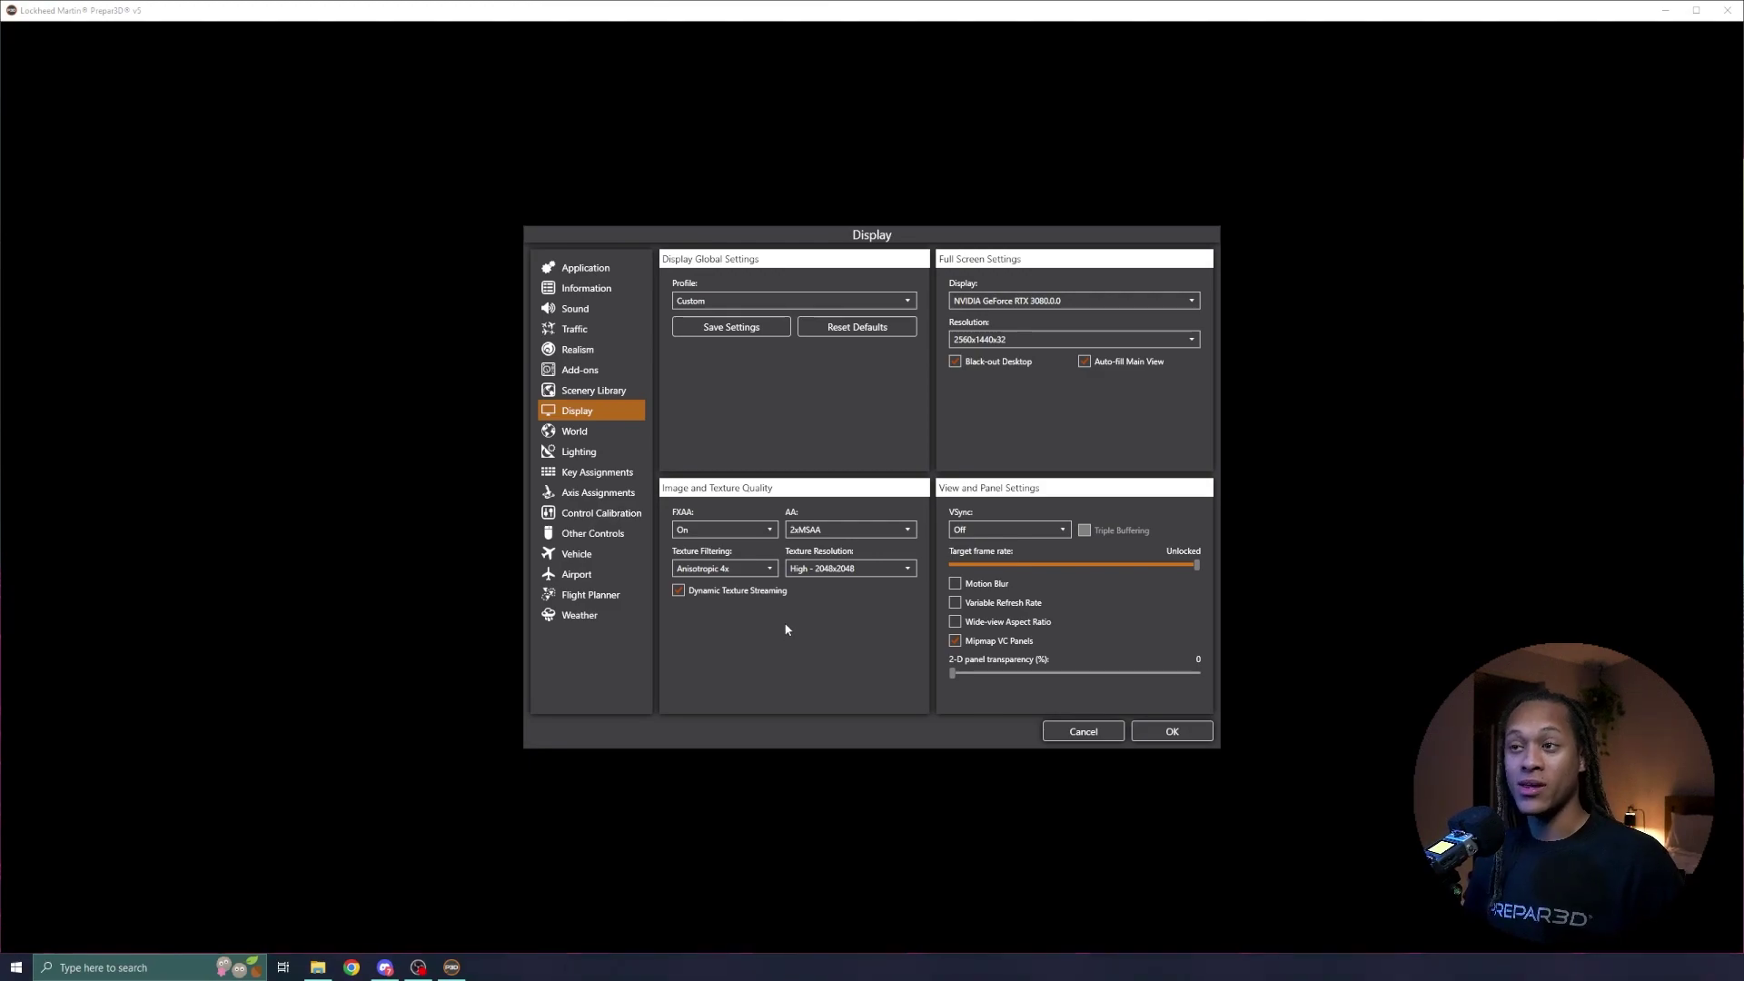
{"action": "left_click", "coordinate": [602, 451]}
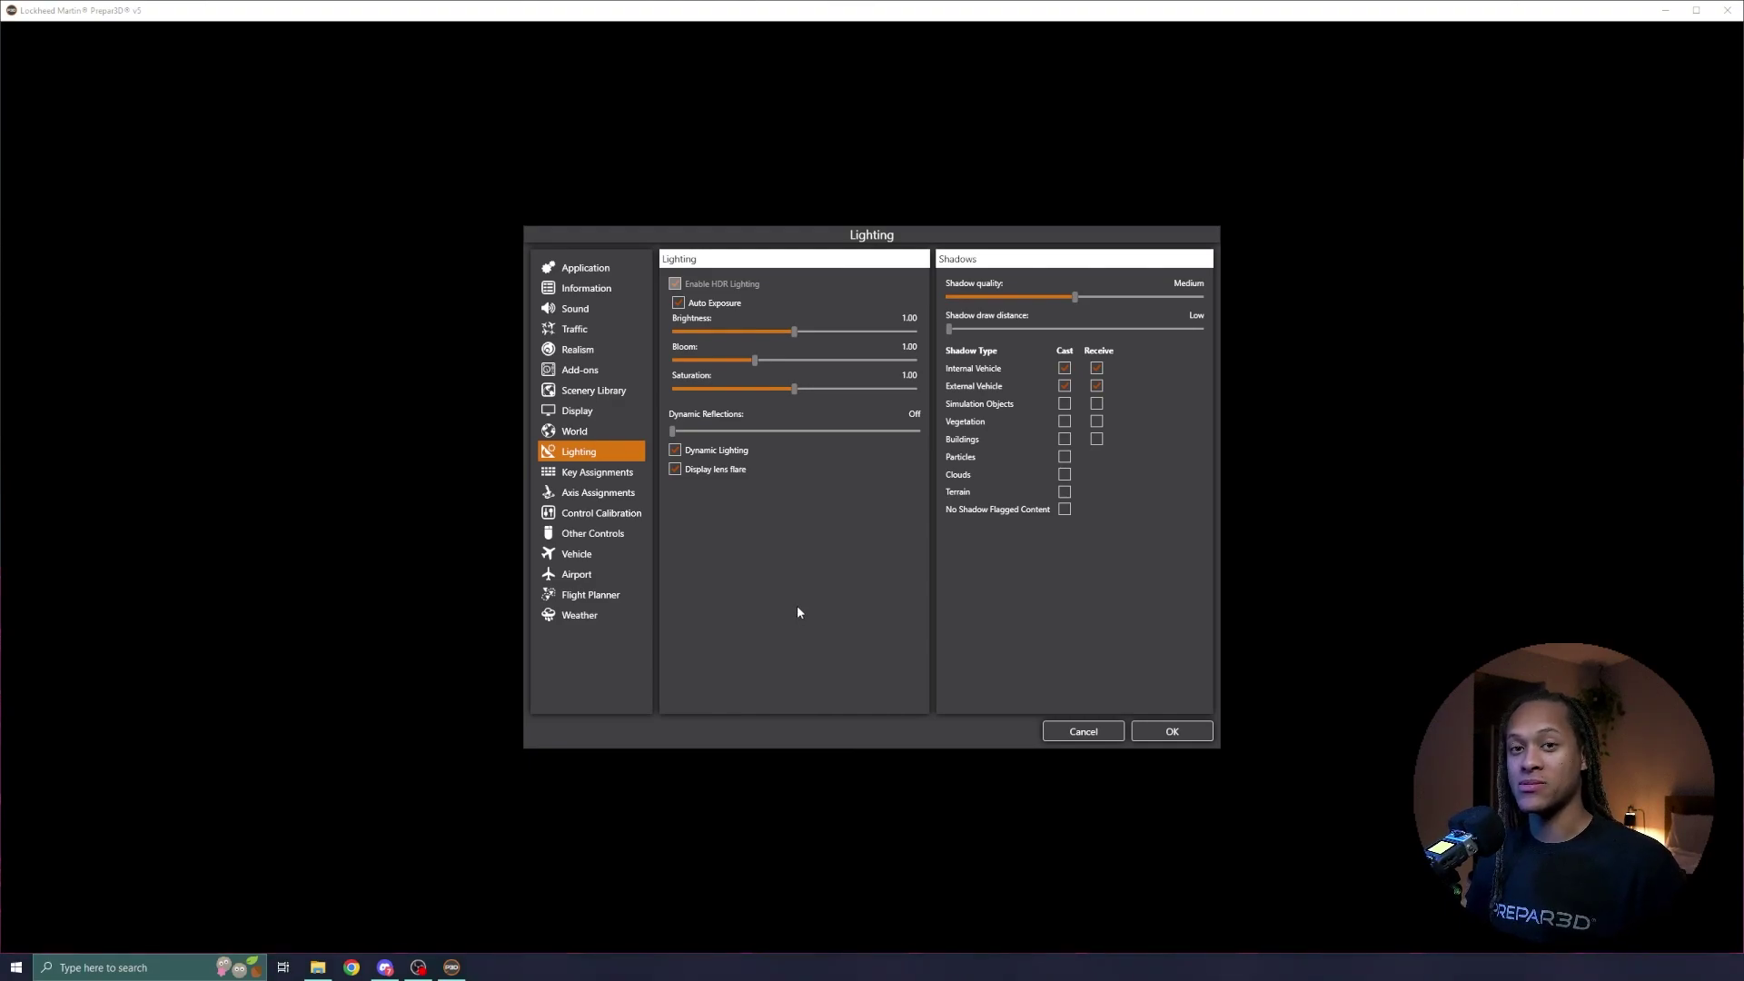
- Accept the changed settings and return to the paused F-35 cockpit on the runway
{"action": "left_click", "coordinate": [1167, 734]}
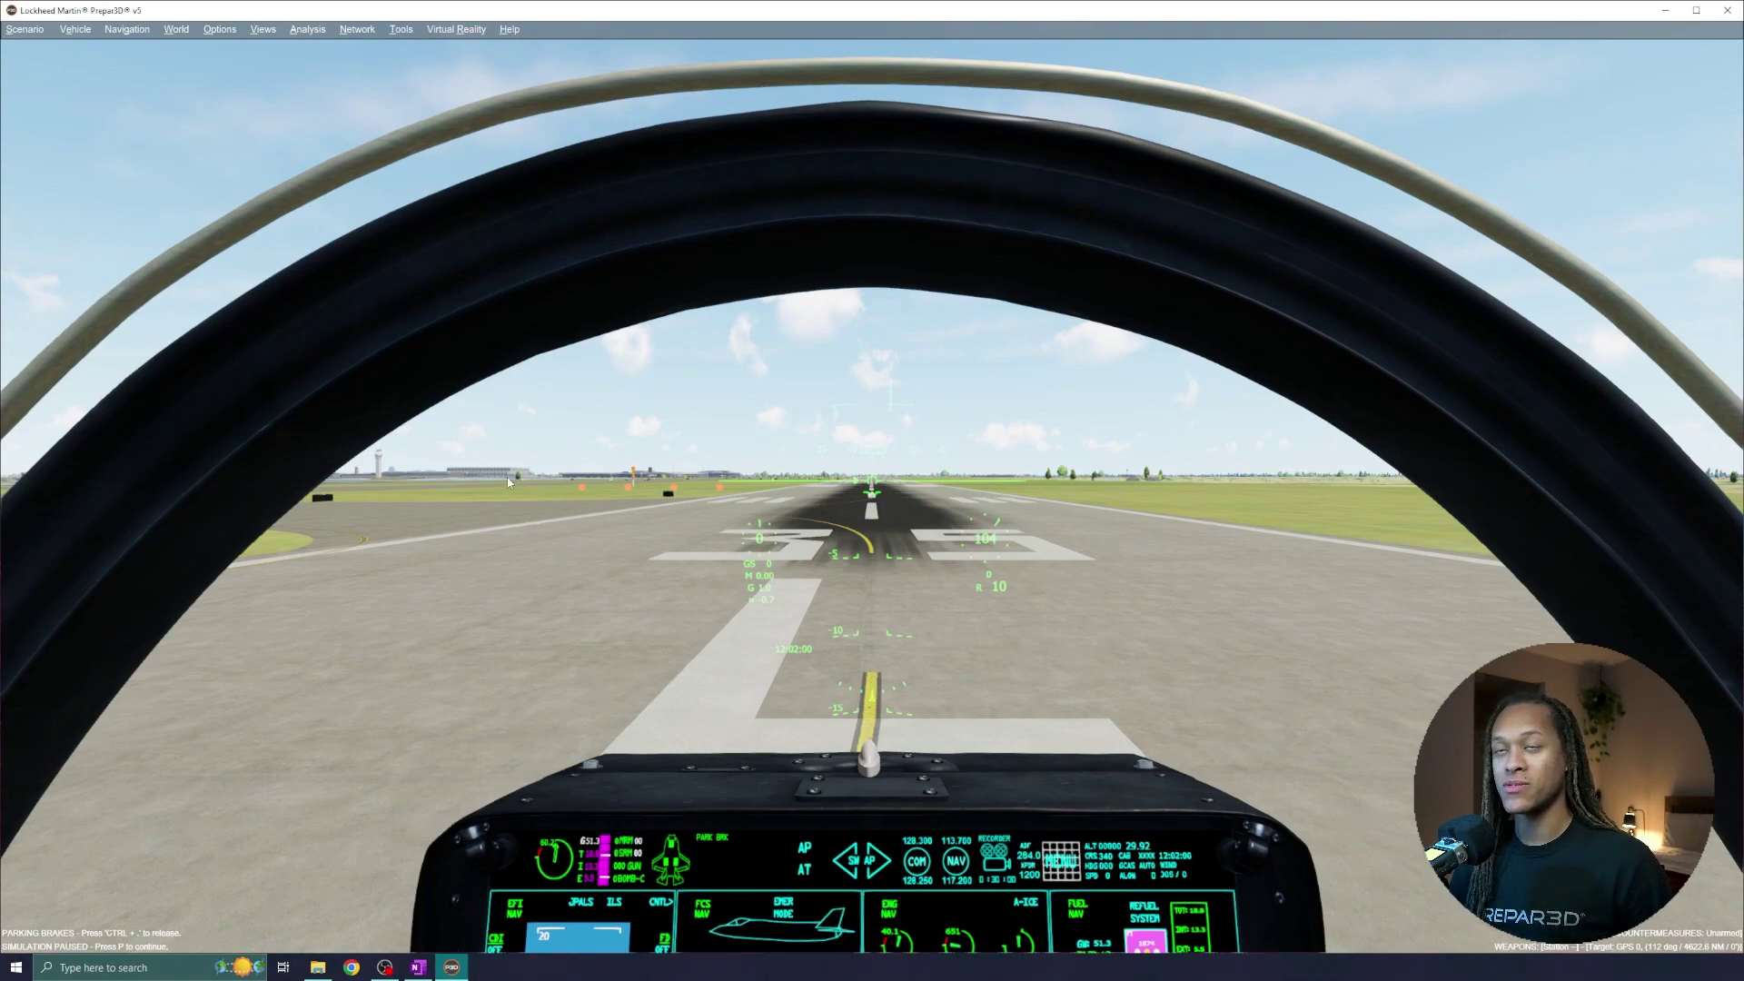
{"action": "left_click", "coordinate": [221, 30]}
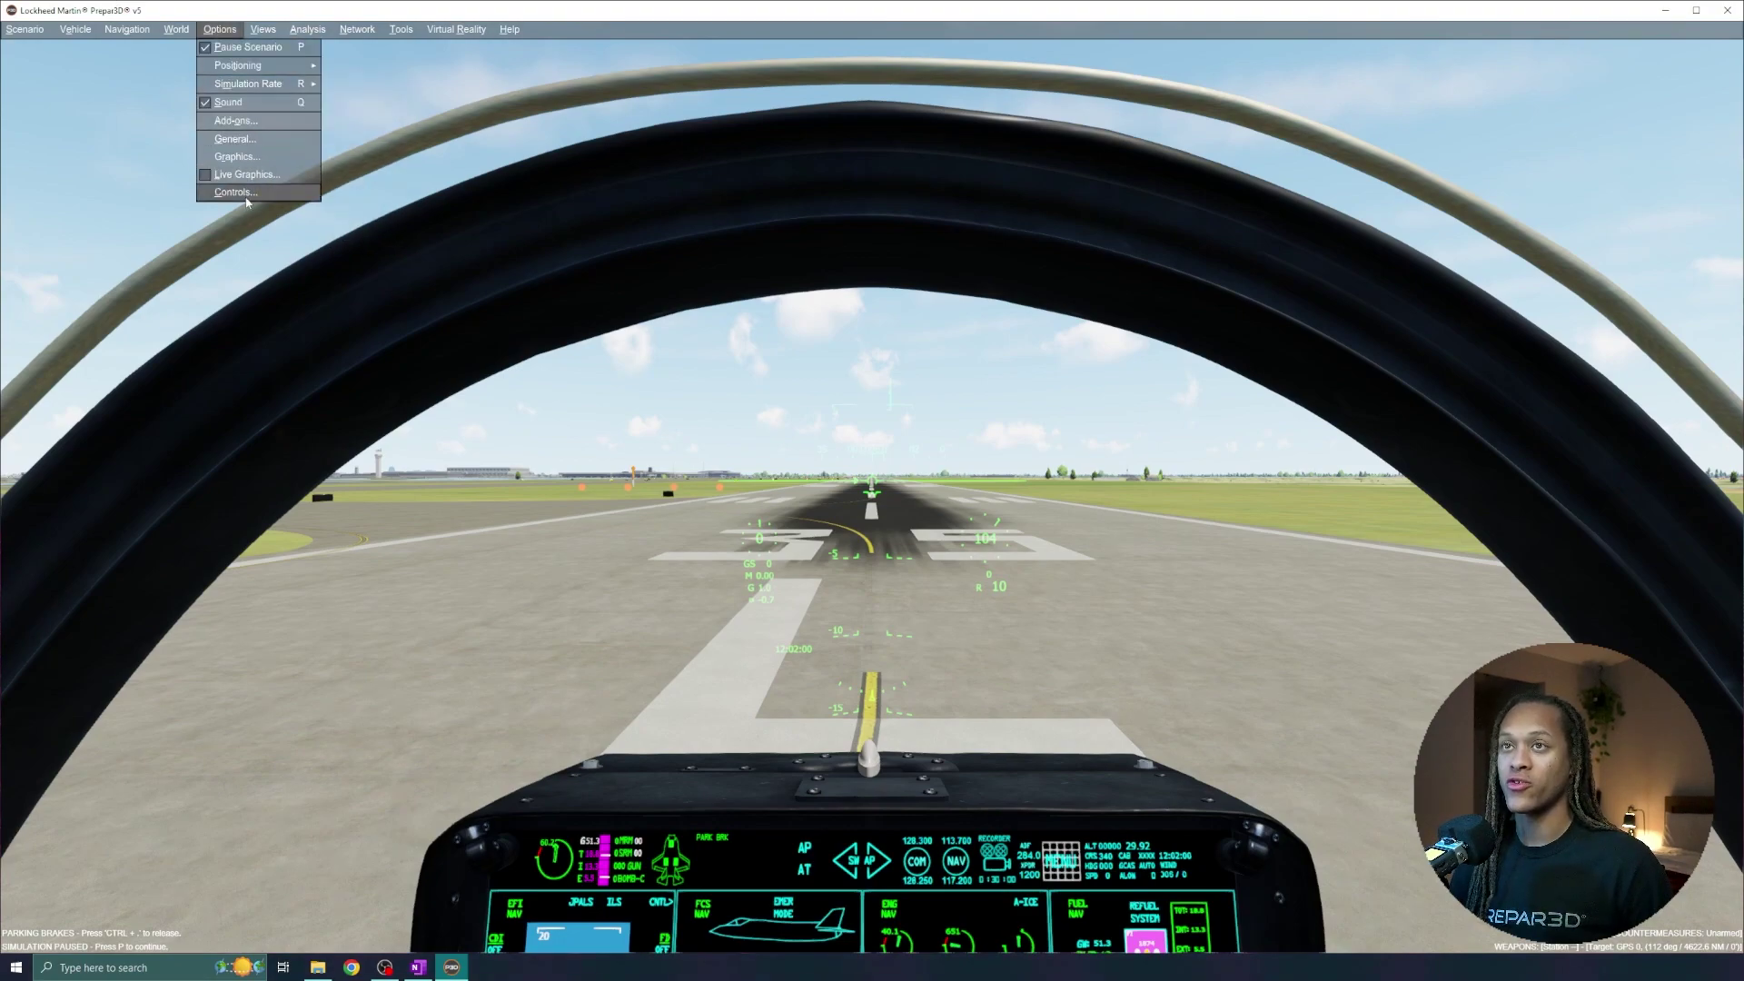
- Search 'th' in Key Assignments, try rebinding Throttle (full), then cancel to keep F4
{"action": "left_click", "coordinate": [237, 193]}
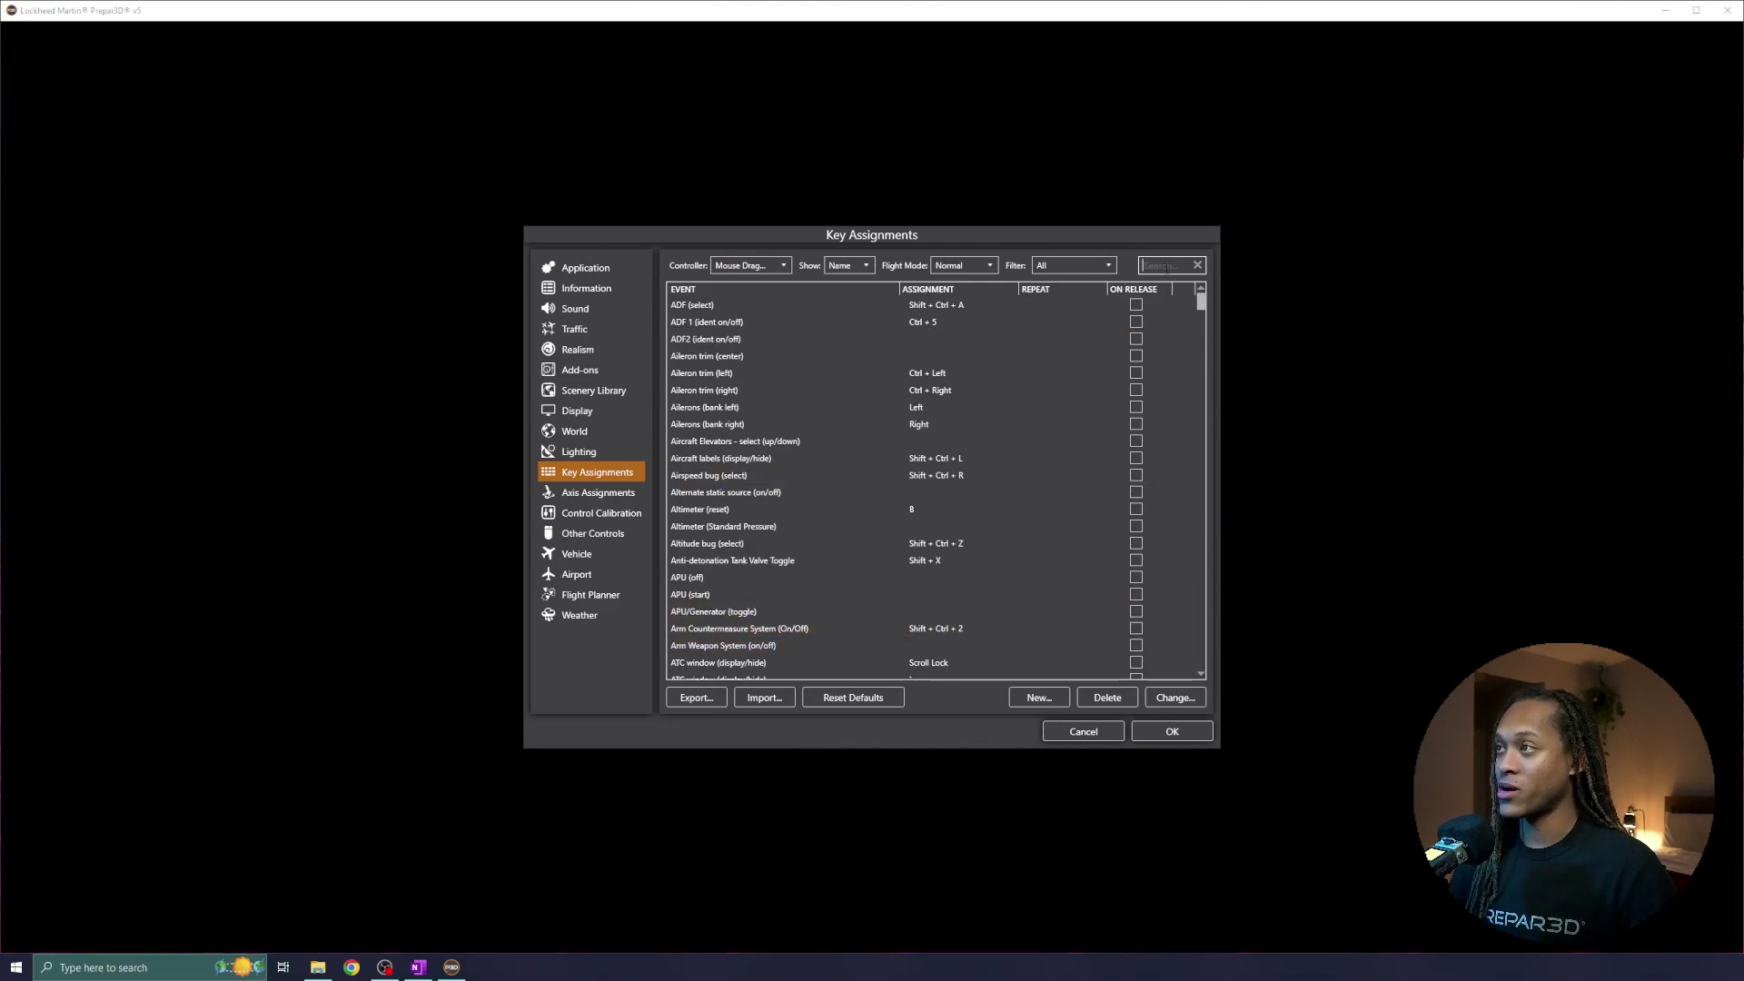
{"action": "type", "text": "throttle"}
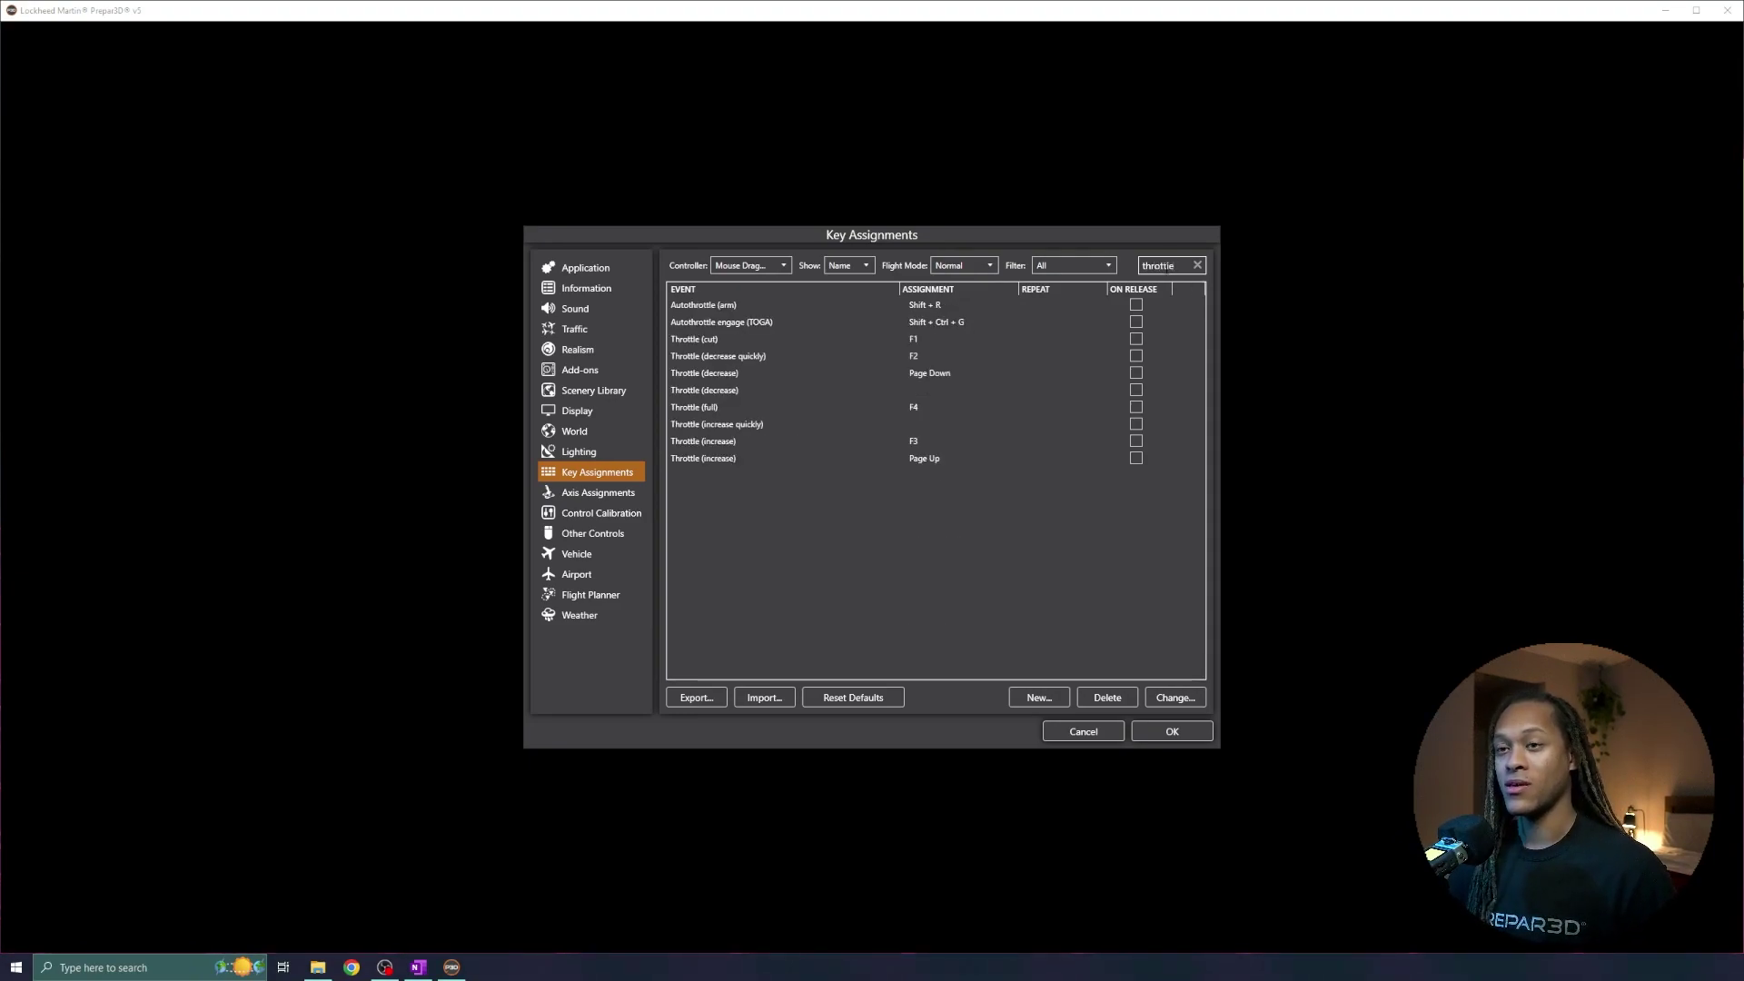
{"action": "left_click", "coordinate": [900, 406]}
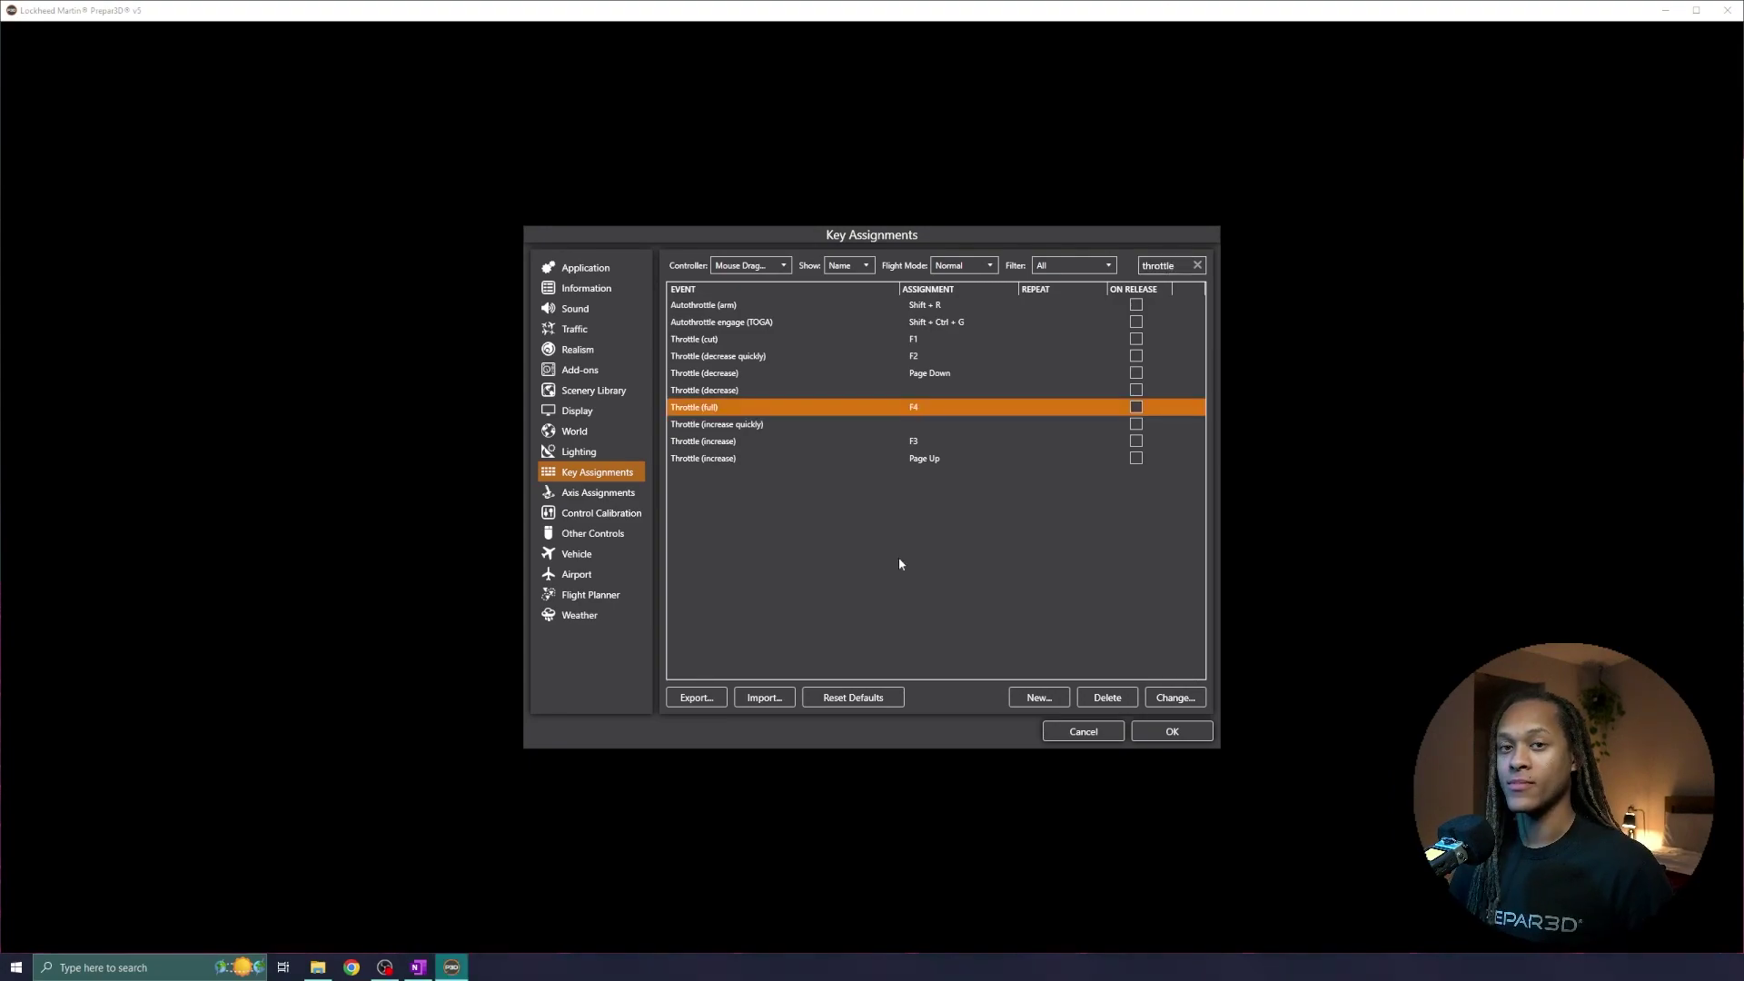
{"action": "double_click", "coordinate": [913, 408]}
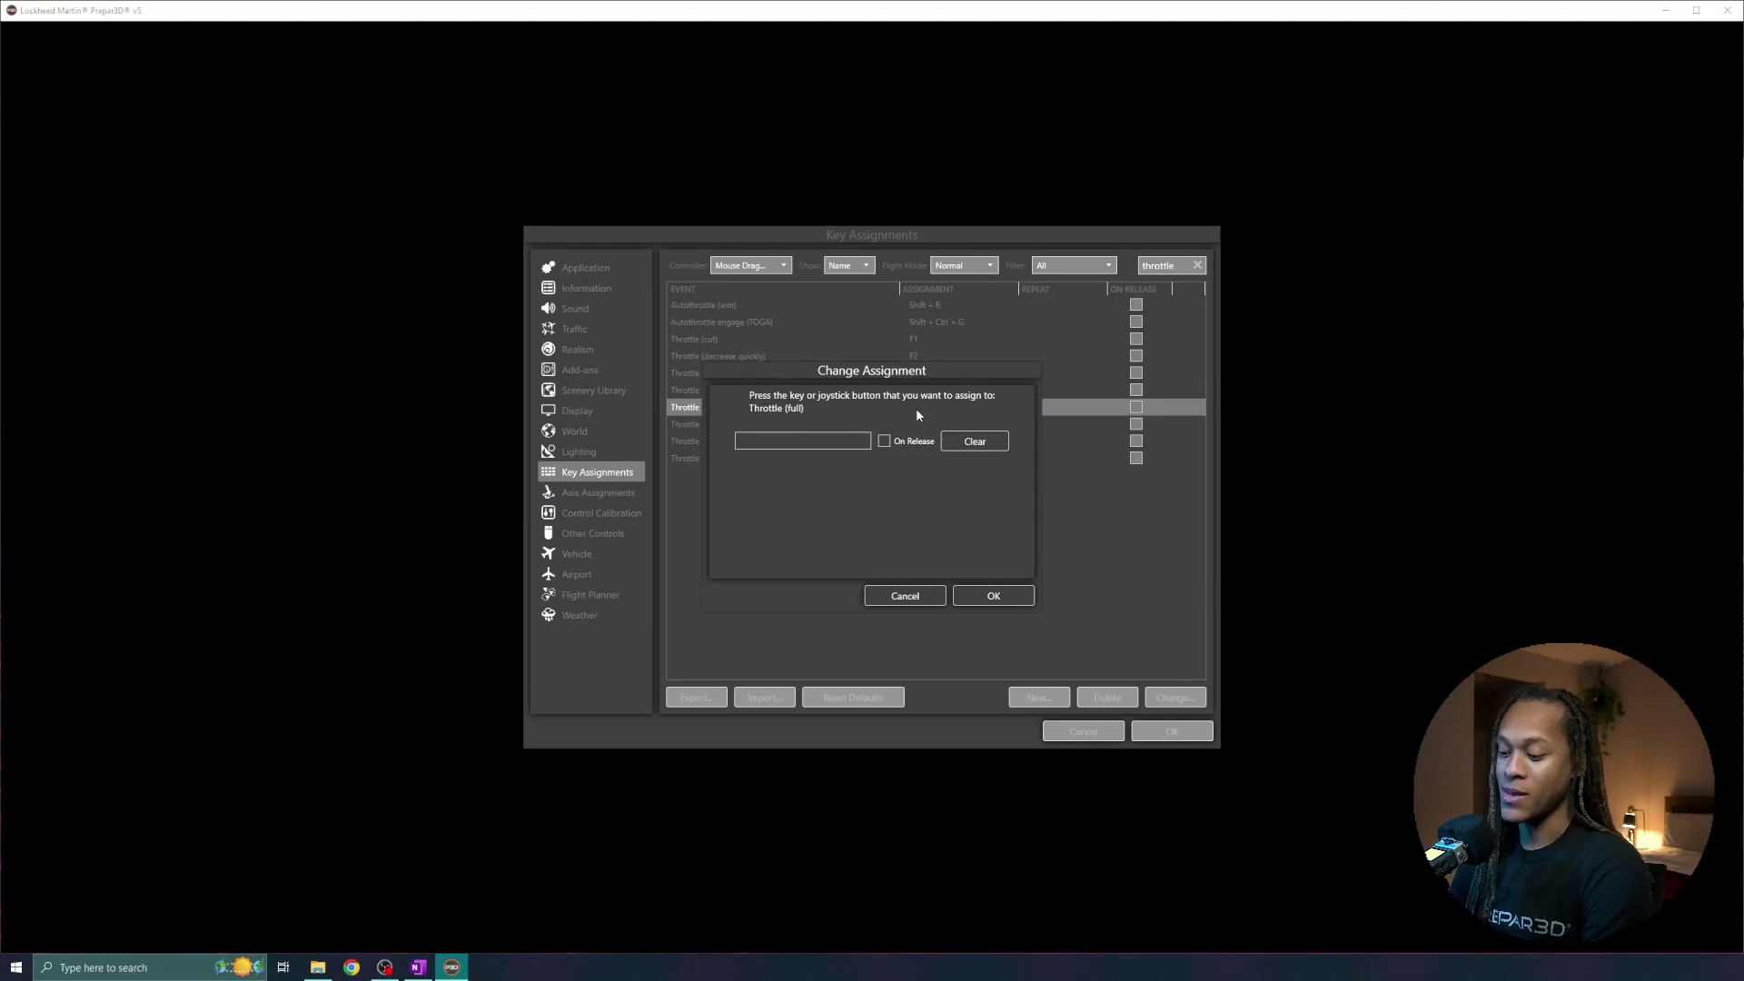
{"action": "key", "text": "f"}
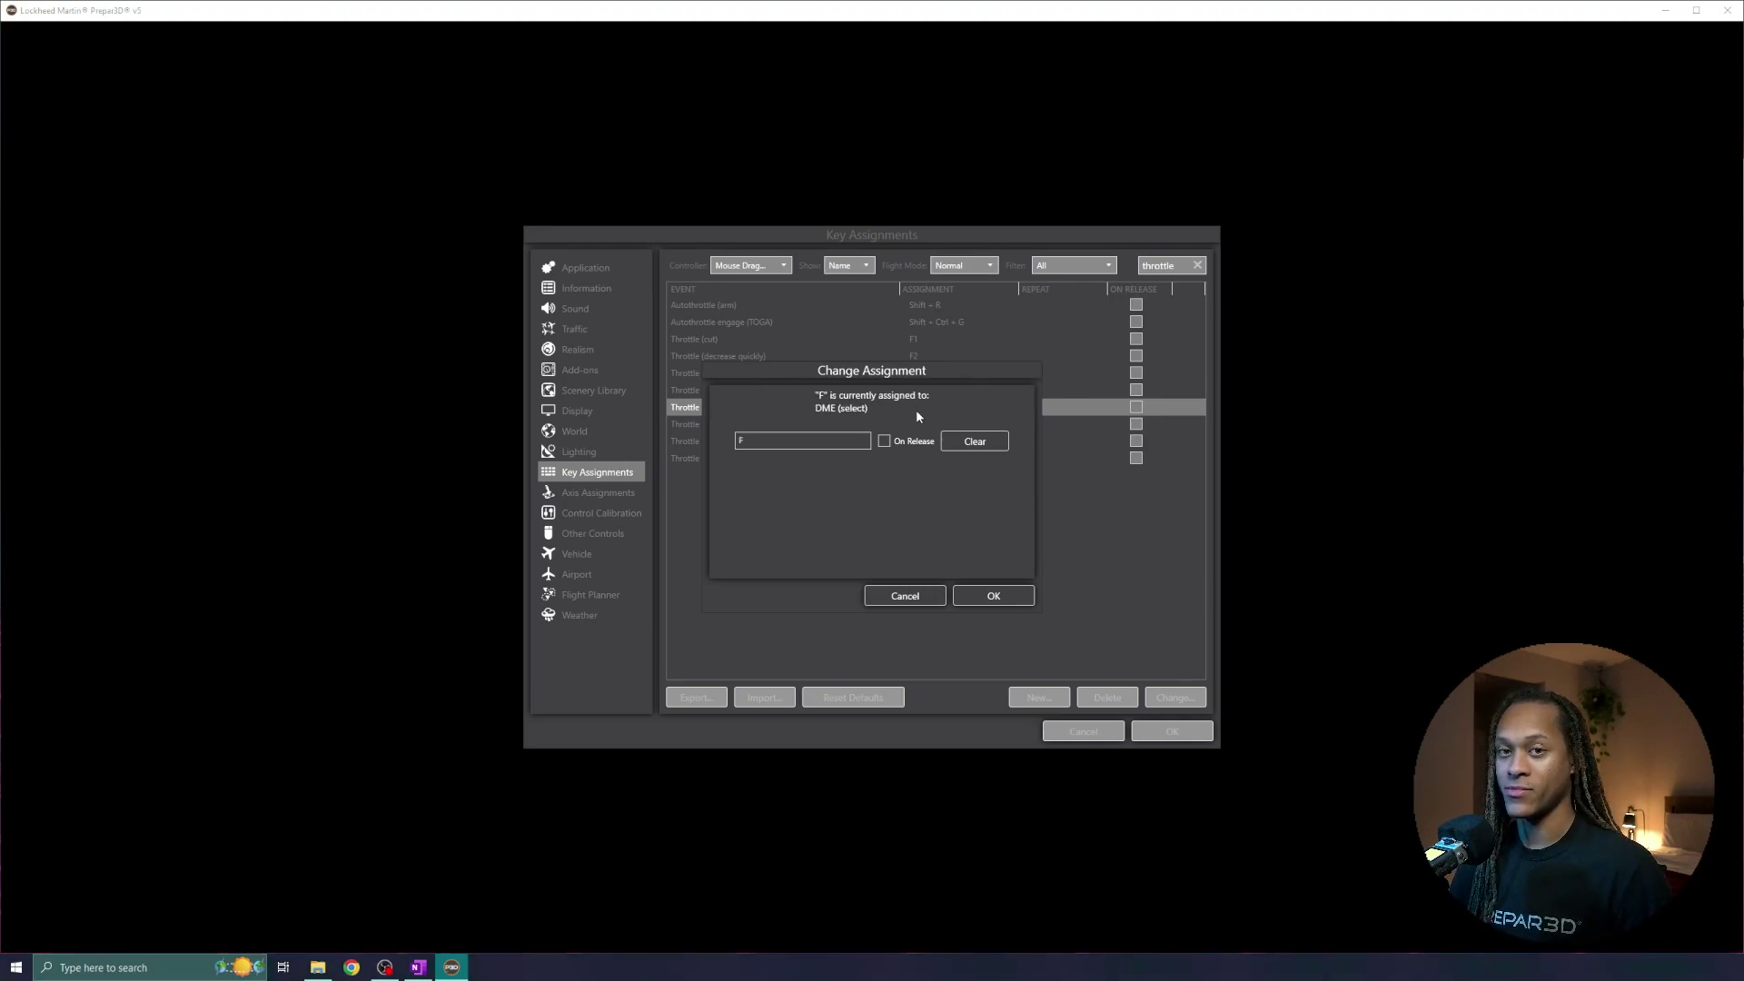
{"action": "left_click", "coordinate": [909, 597]}
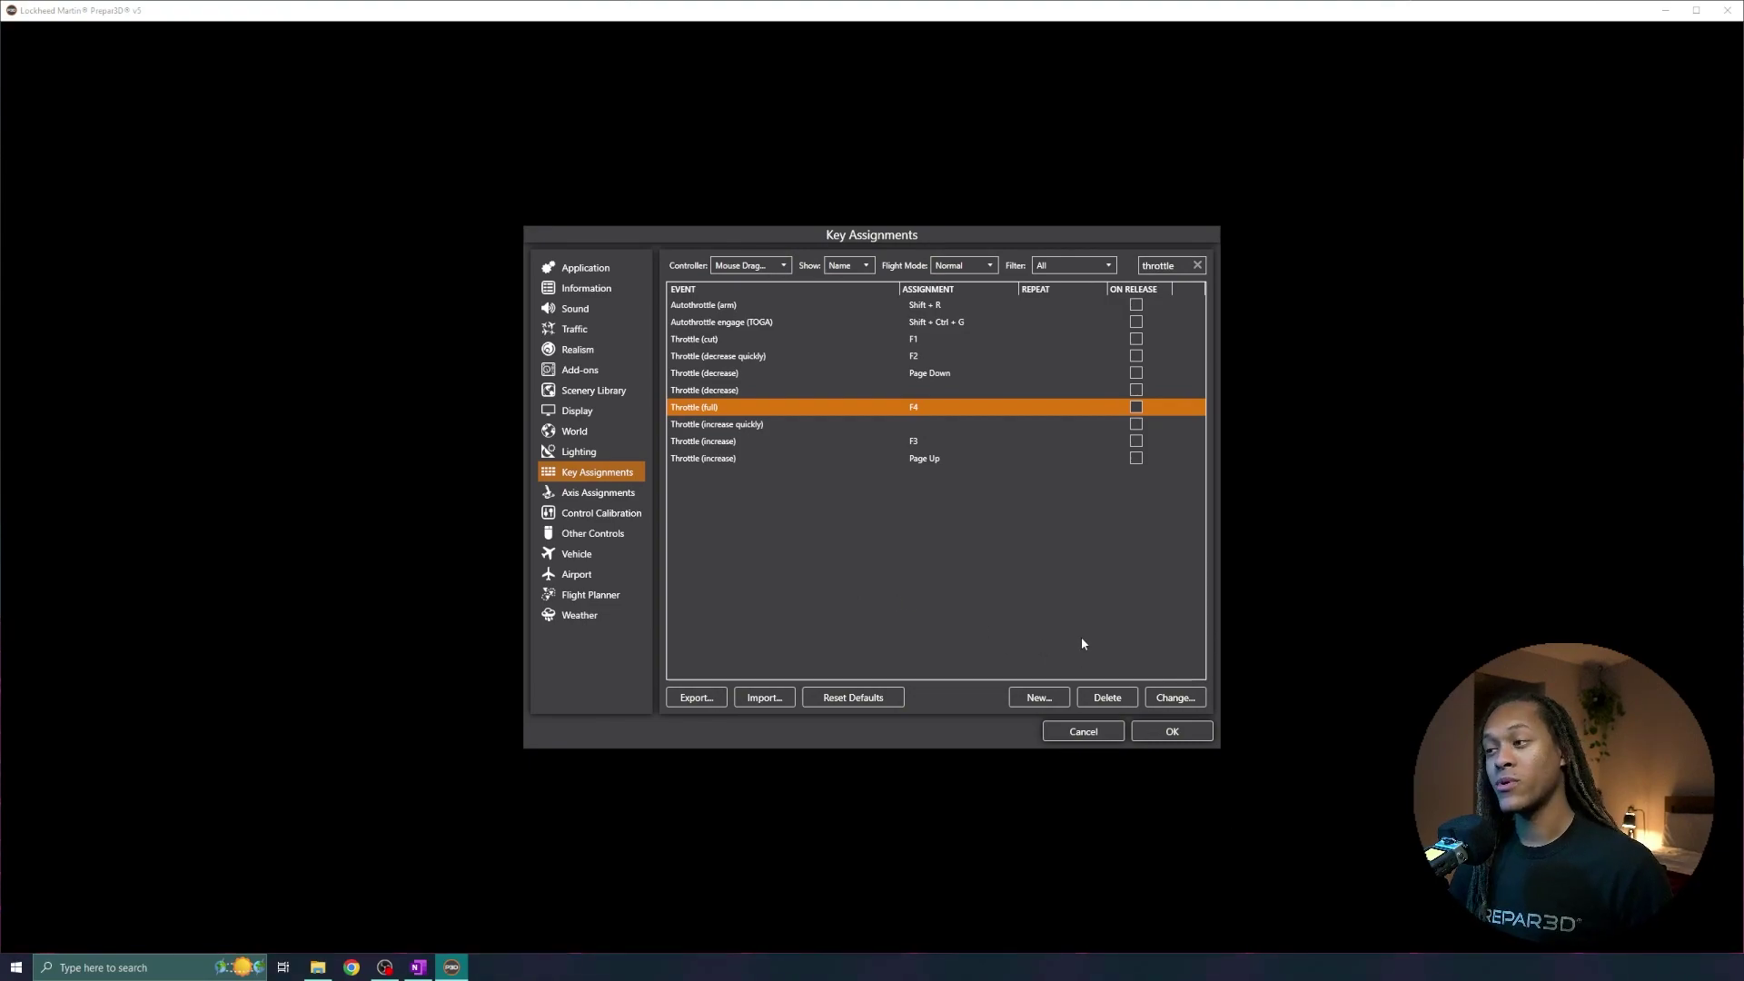
{"action": "left_click", "coordinate": [1156, 736]}
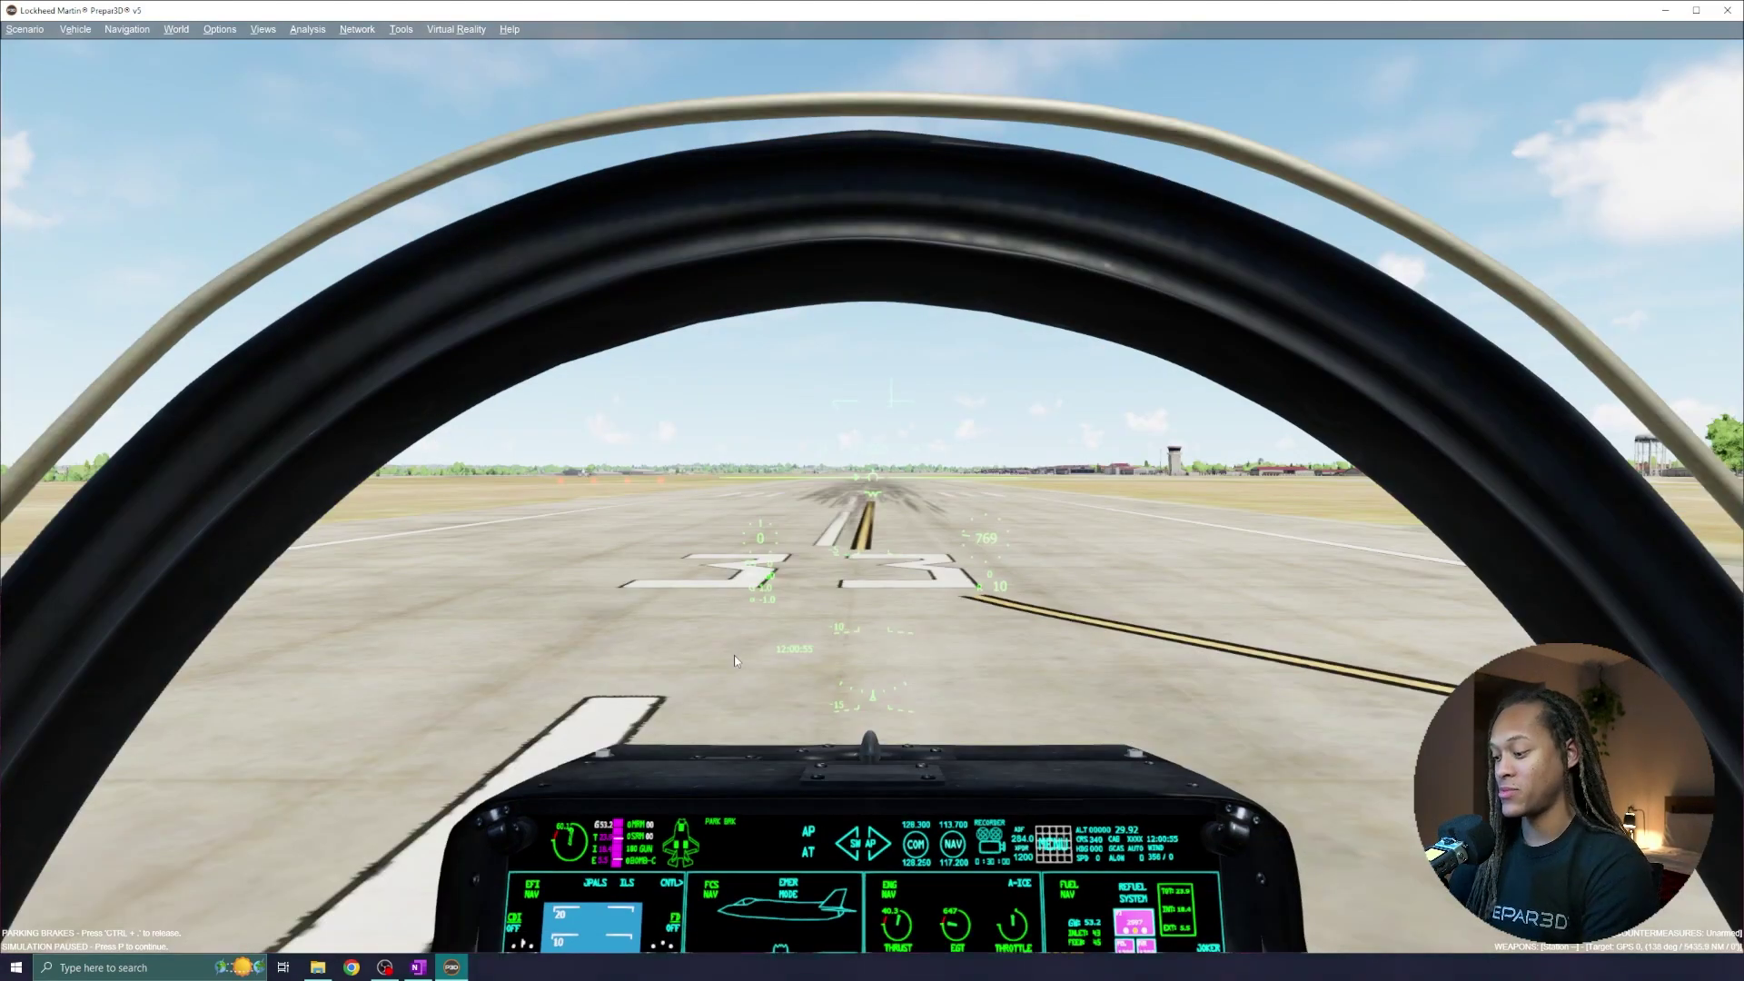
- Unpause, zoom in on the left cockpit console, and switch the parking brake off
{"action": "key", "text": "p"}
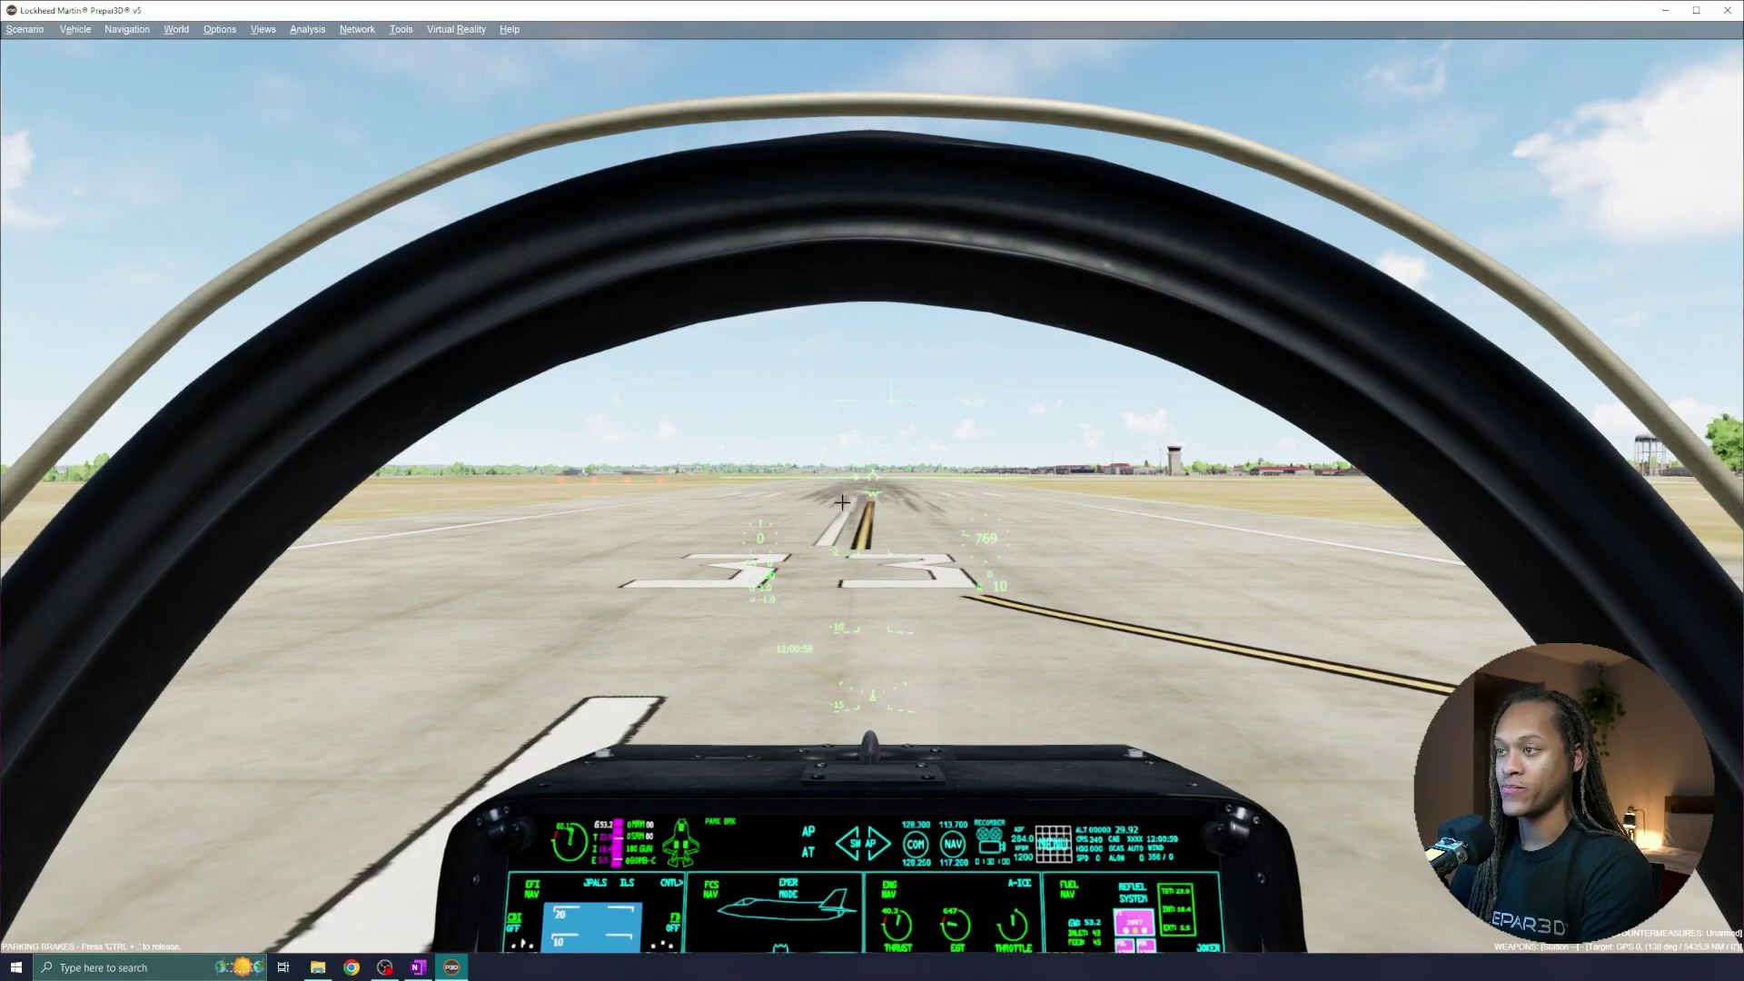
{"action": "key", "text": "shift+KP_2"}
{"action": "key", "text": "shift+KP_2"}
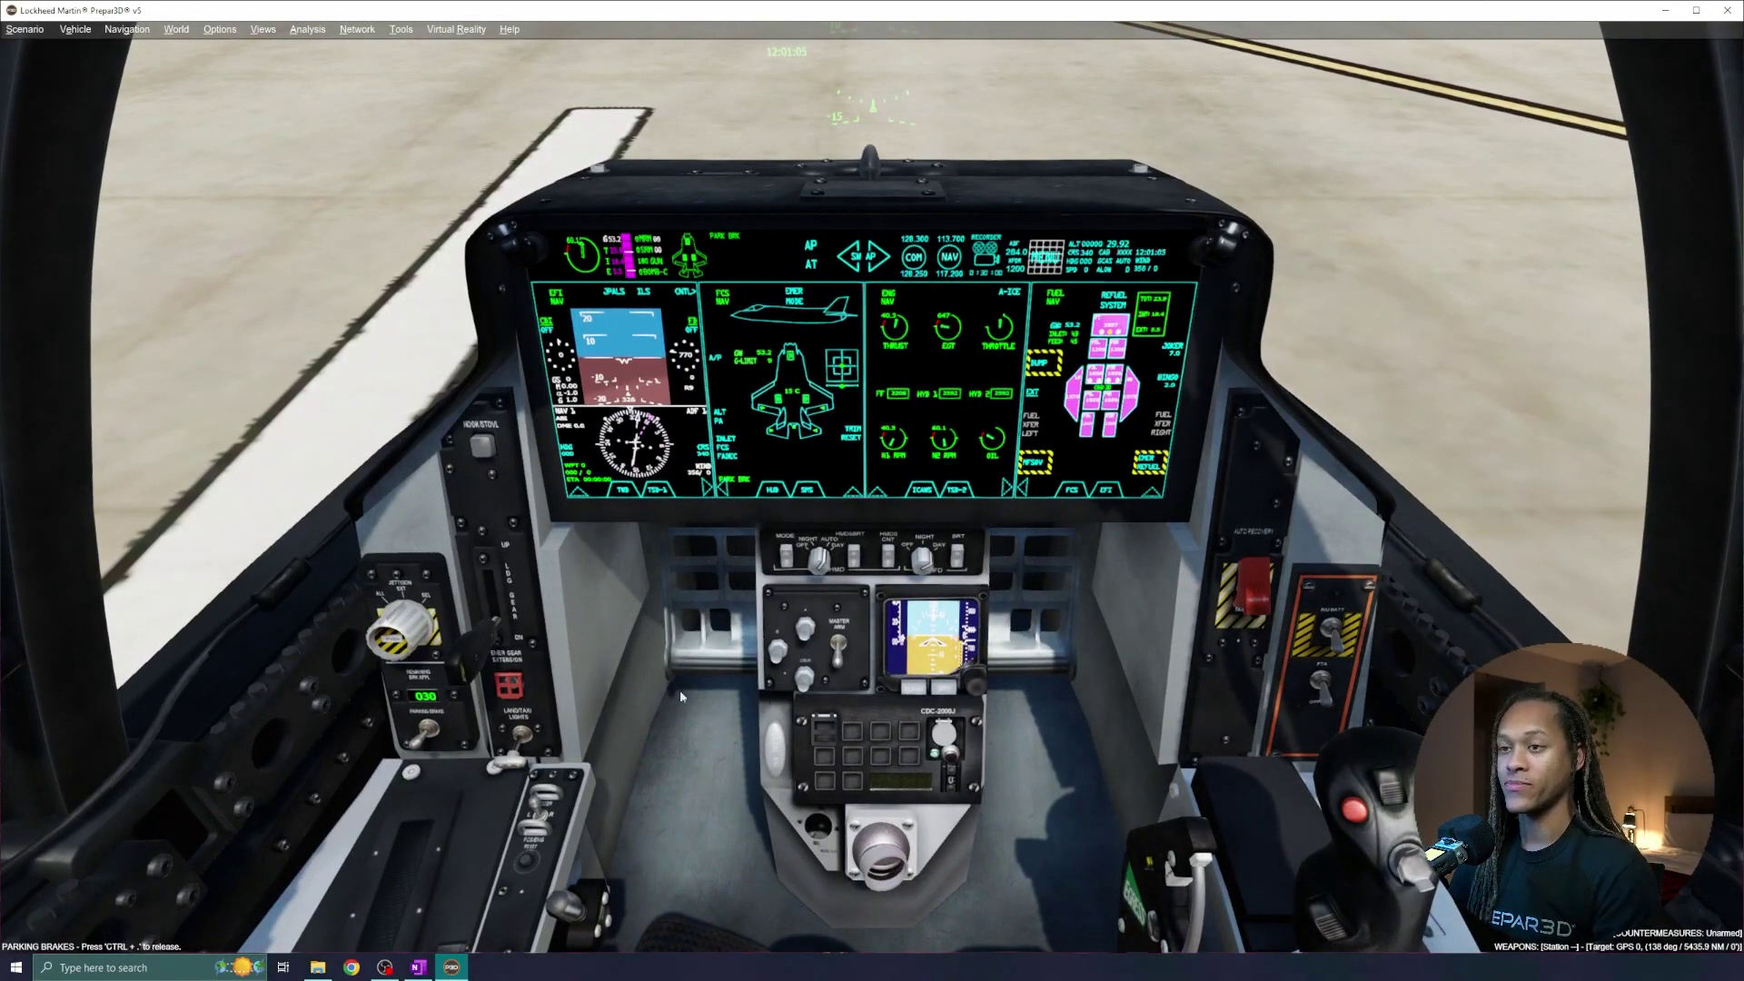
{"action": "key", "text": "shift+KP_1"}
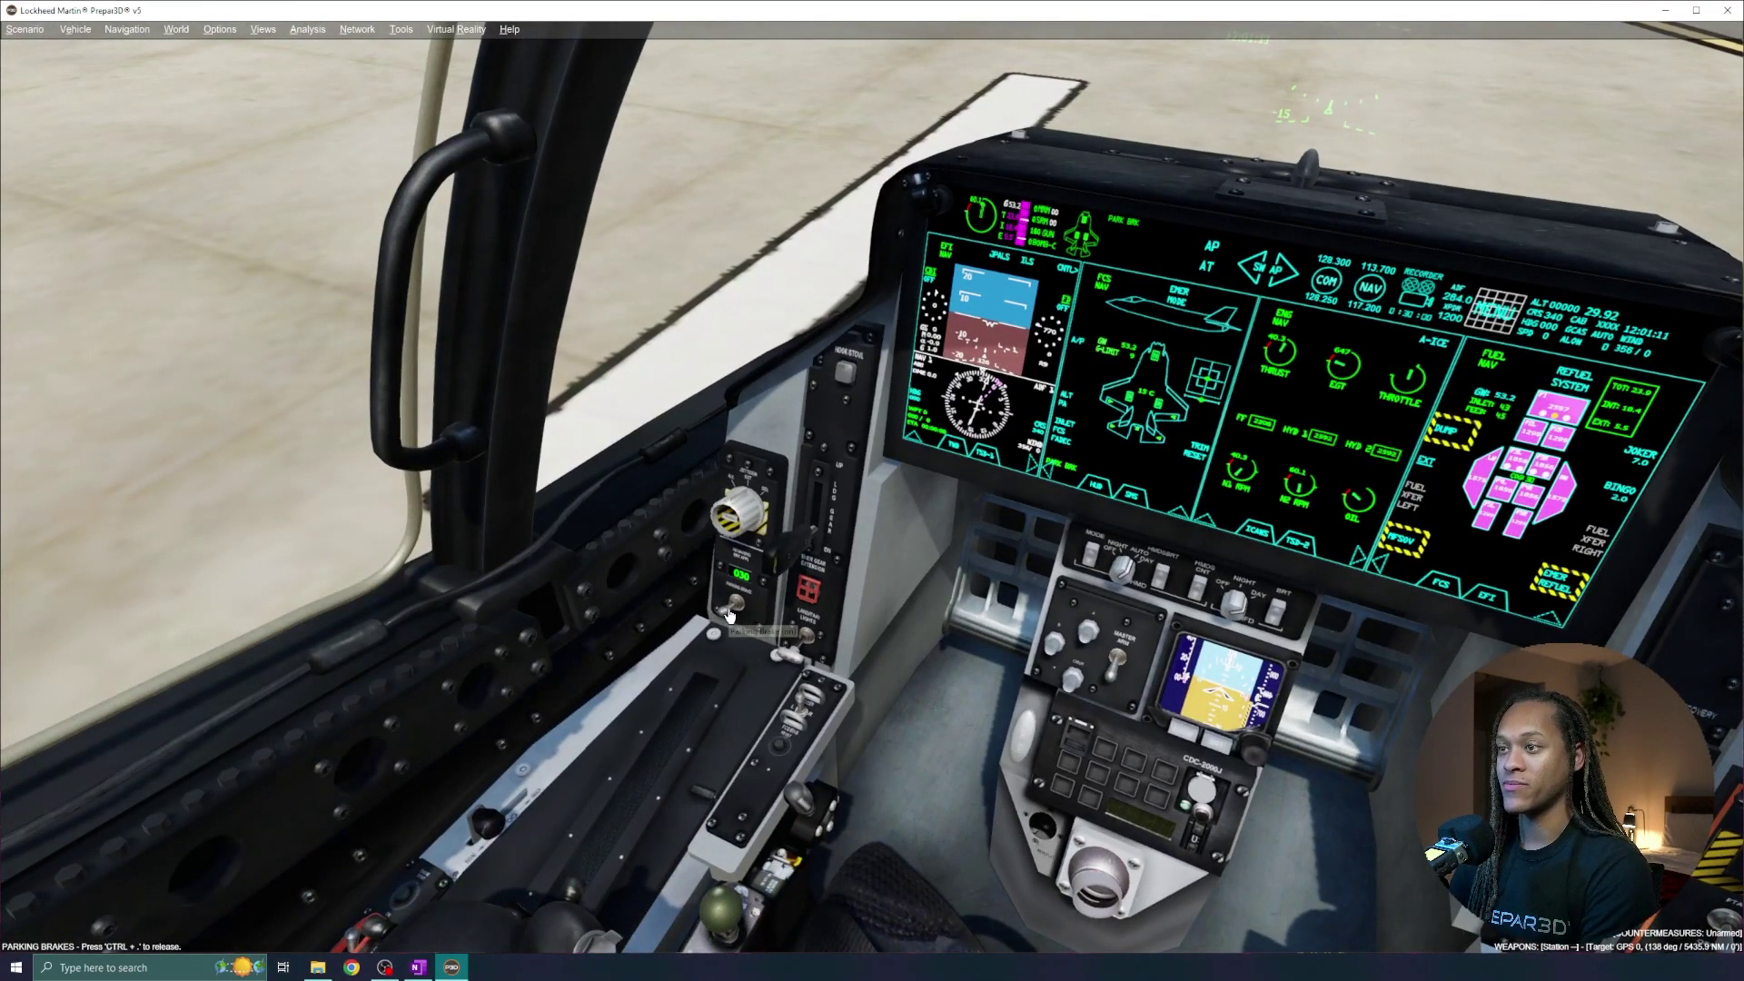
{"action": "scroll", "coordinate": [655, 705], "scroll_direction": "up", "scroll_amount": 5}
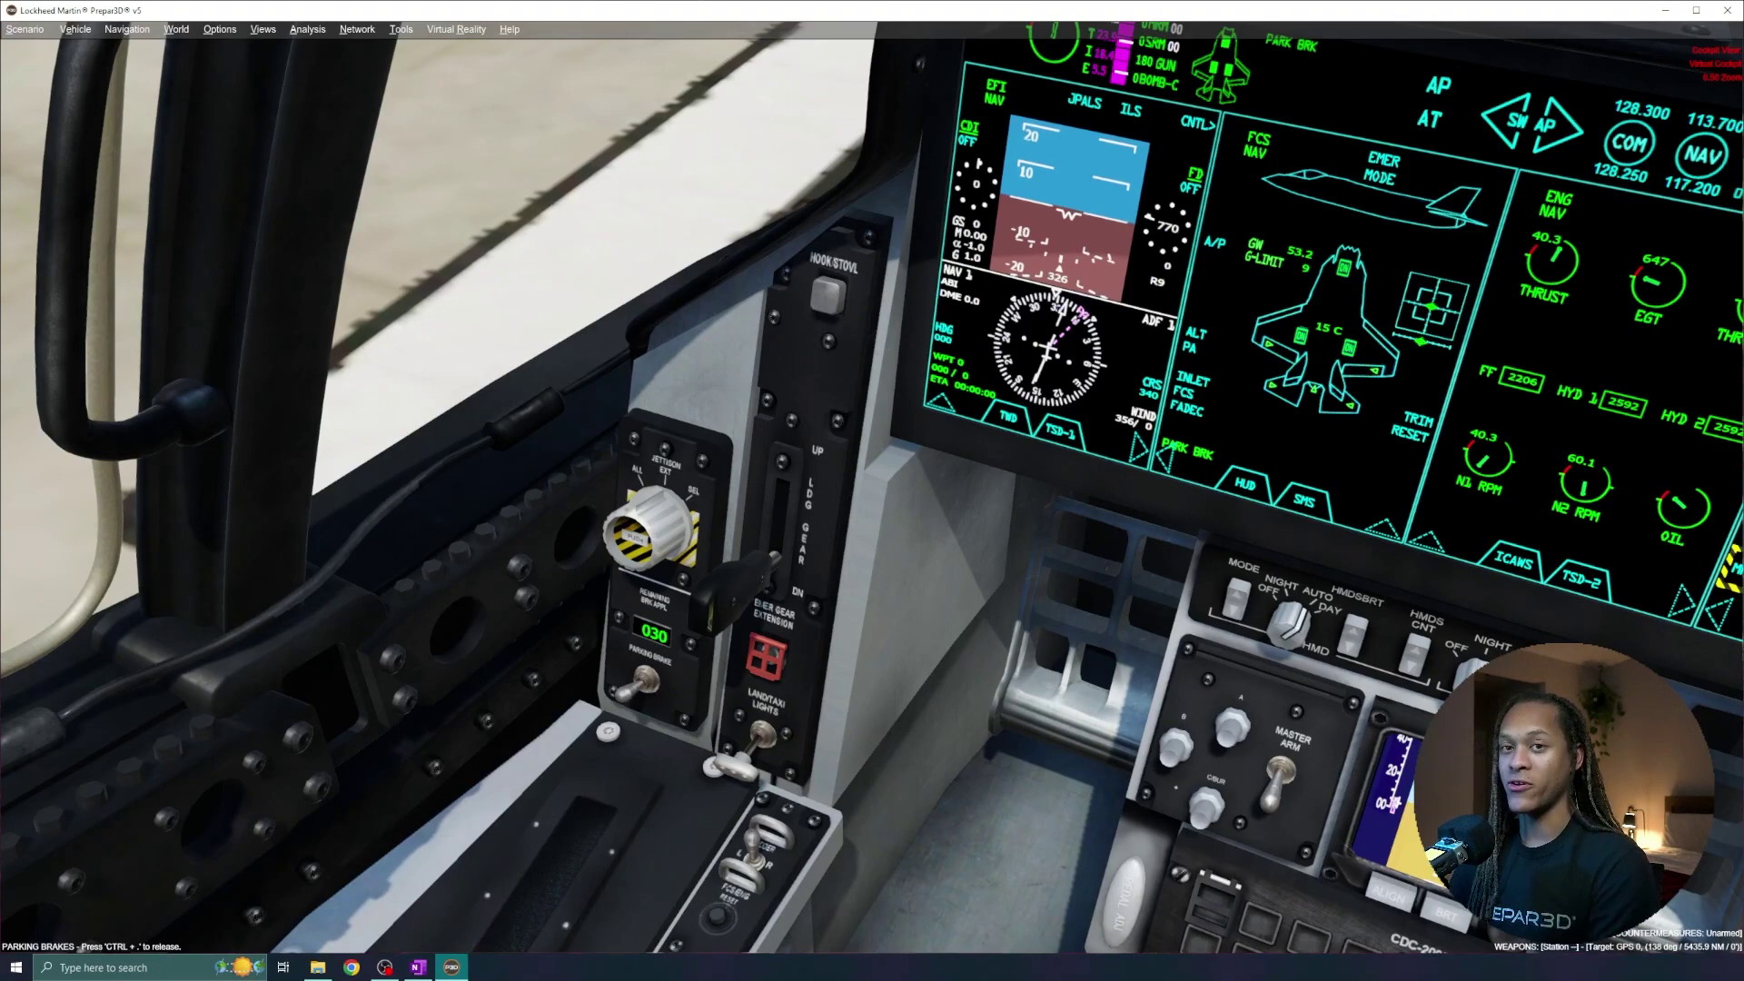
{"action": "left_click", "coordinate": [636, 695]}
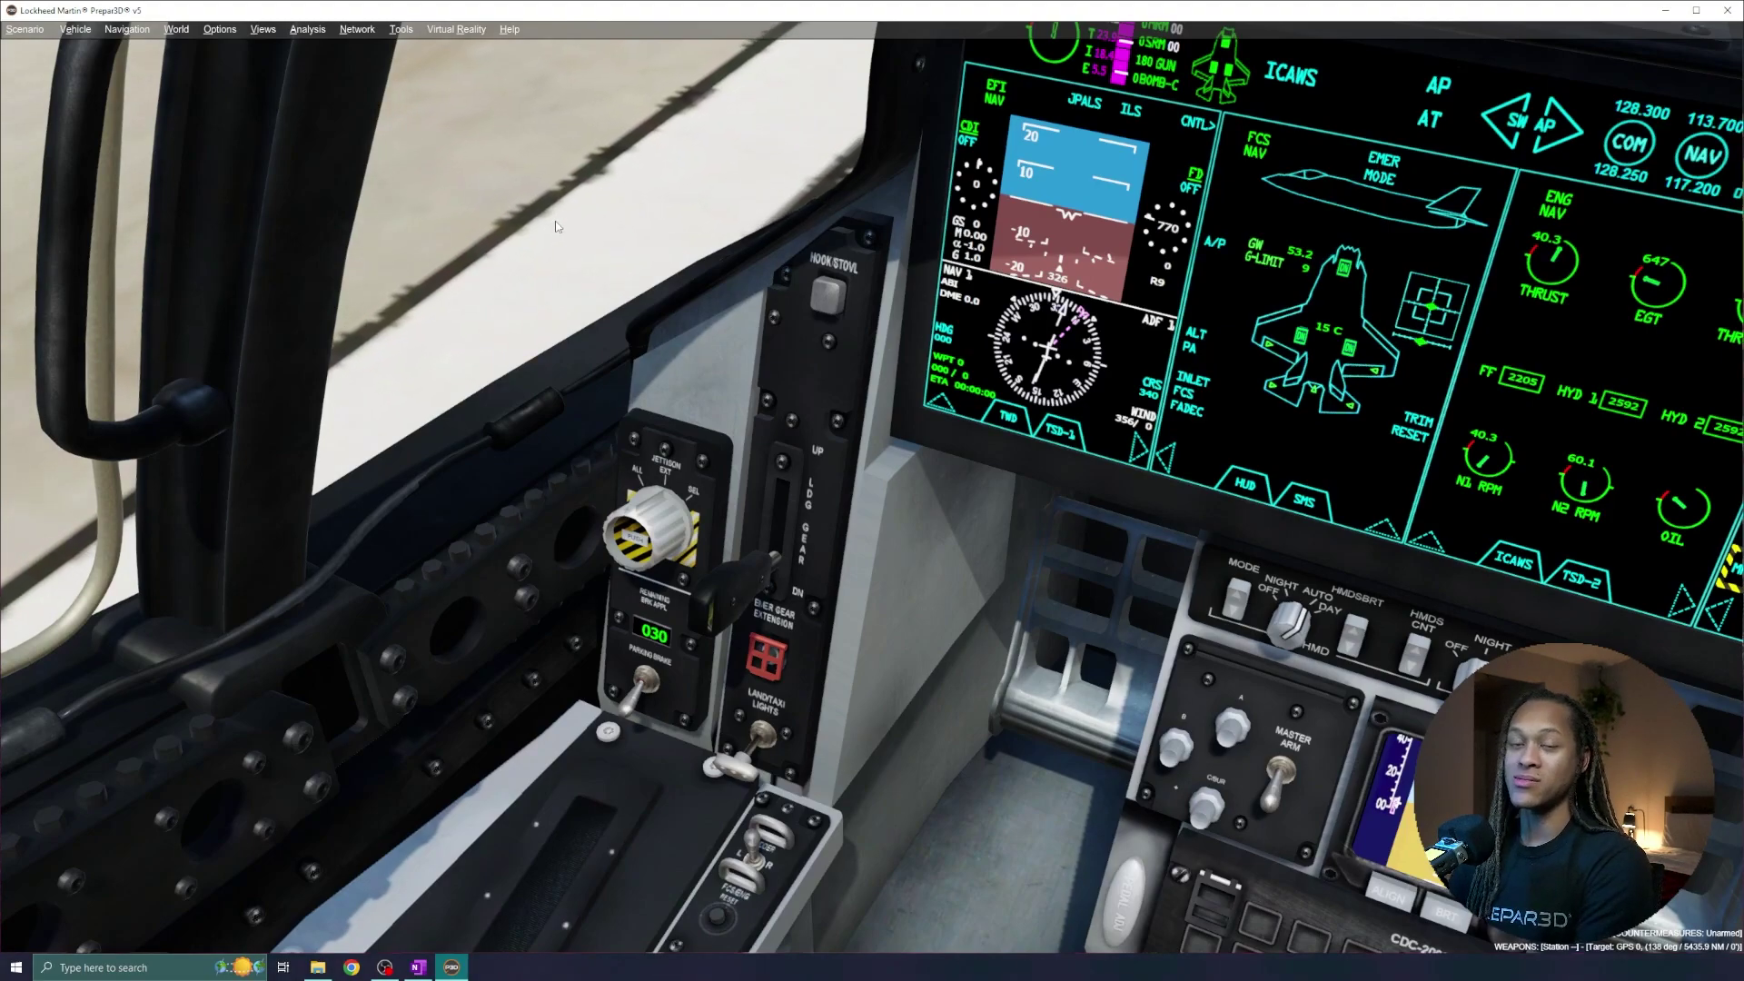
{"action": "key", "text": "ctrl+space"}
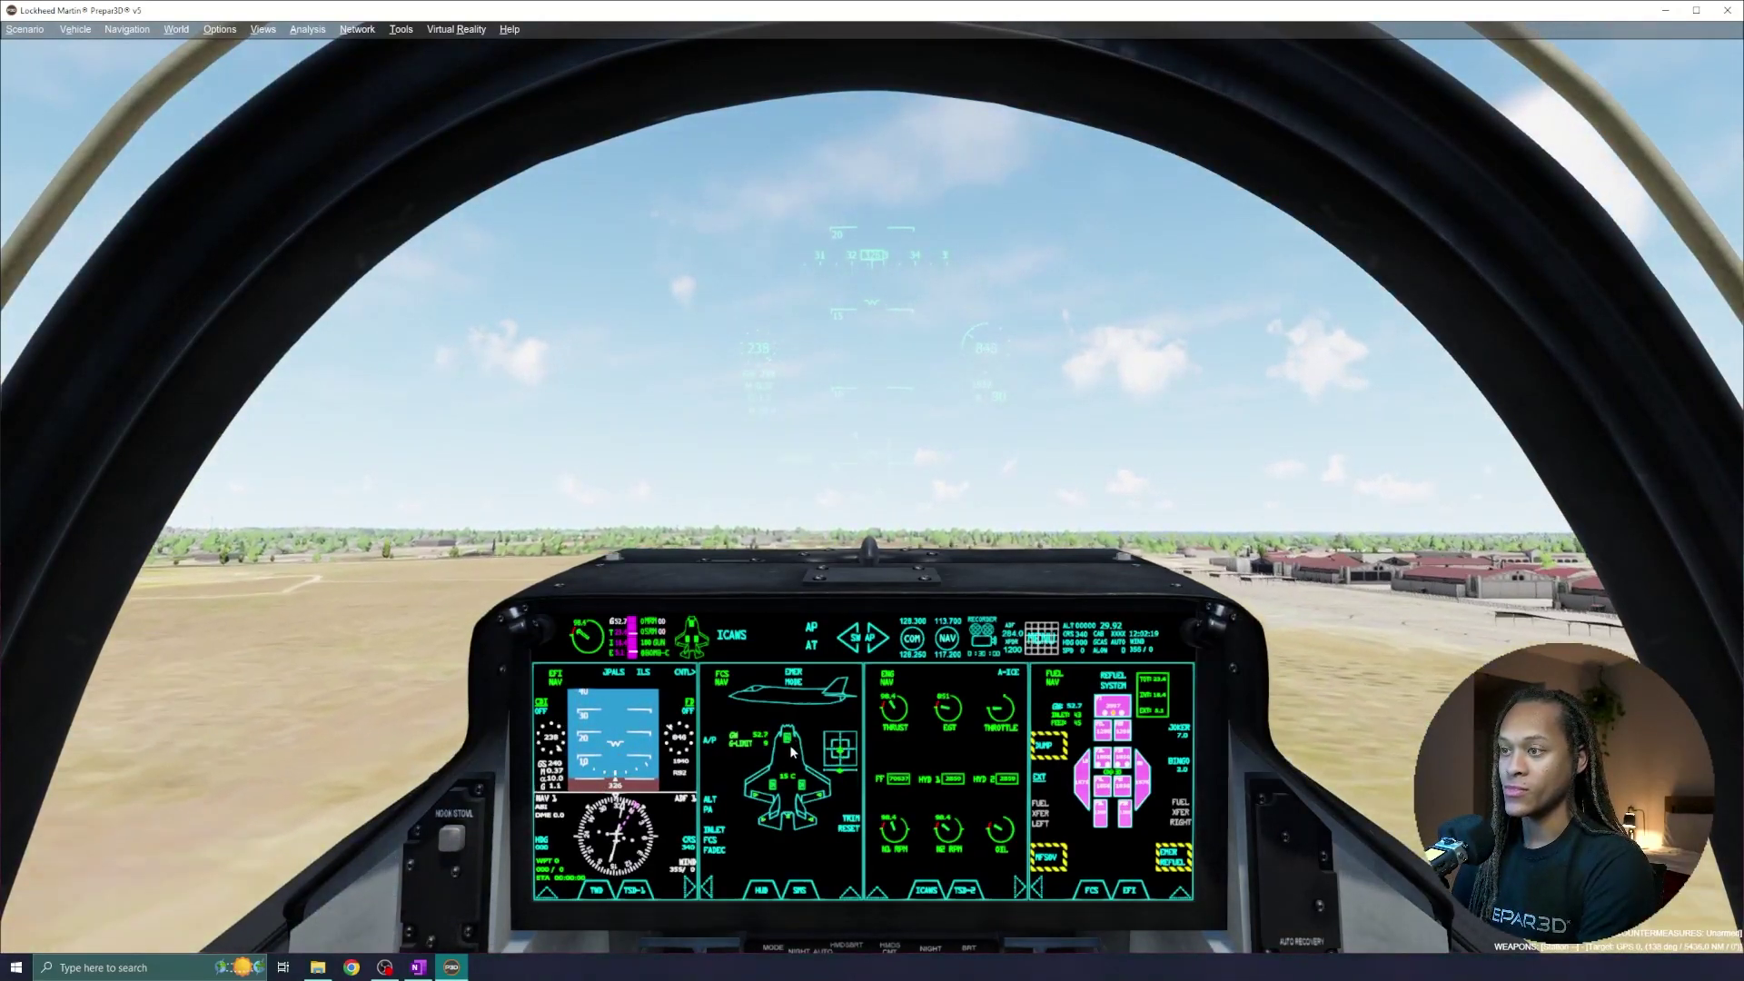
- Retract the landing gear after takeoff and zoom back out to the forward HUD view
{"action": "scroll", "coordinate": [617, 760], "scroll_direction": "up", "scroll_amount": 3}
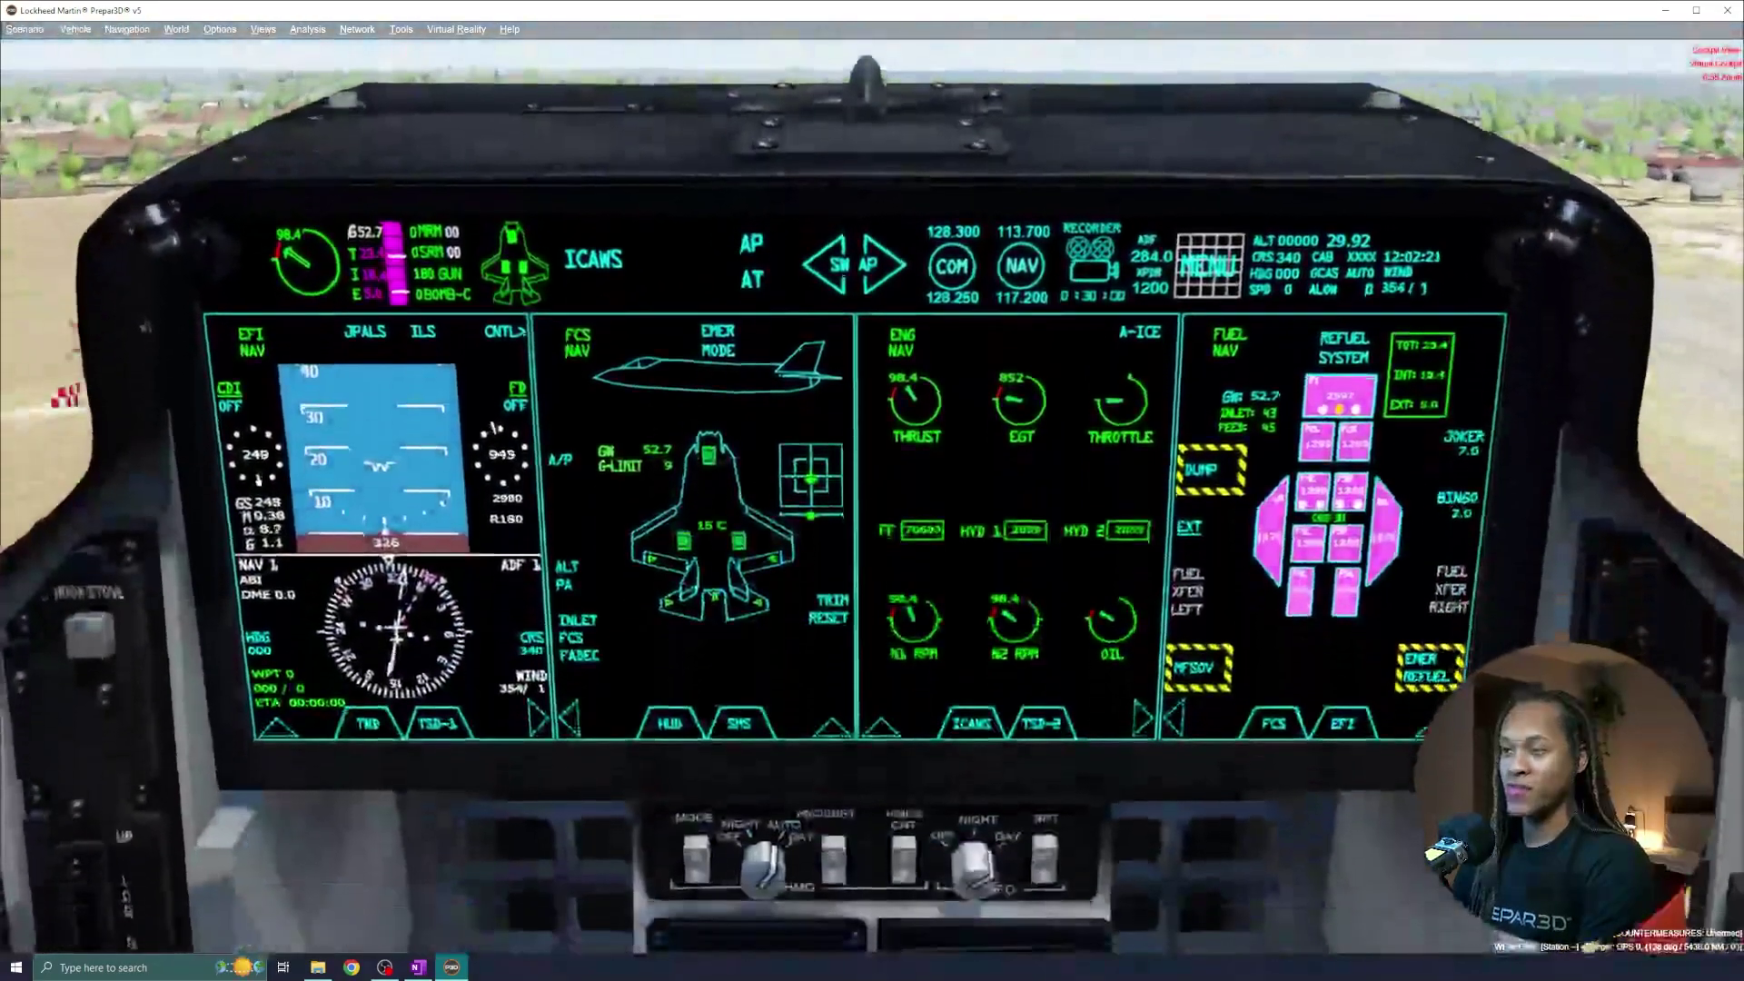
{"action": "key", "text": "g"}
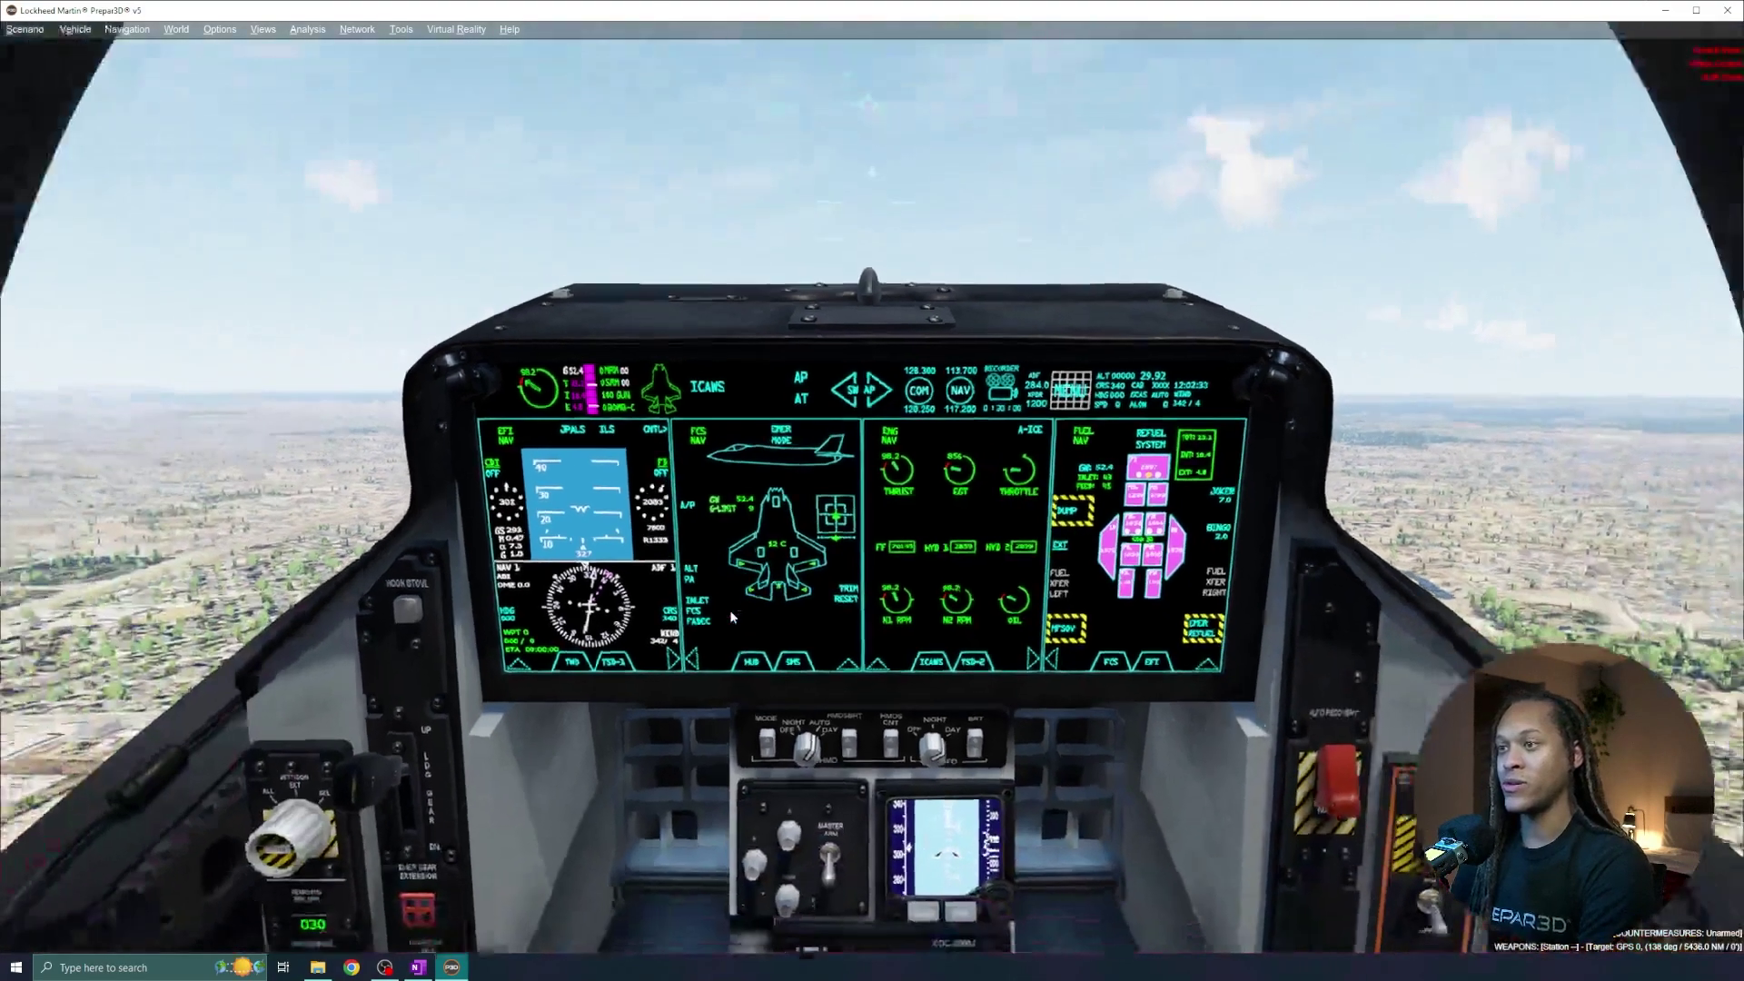
{"action": "key", "text": "ctrl+space"}
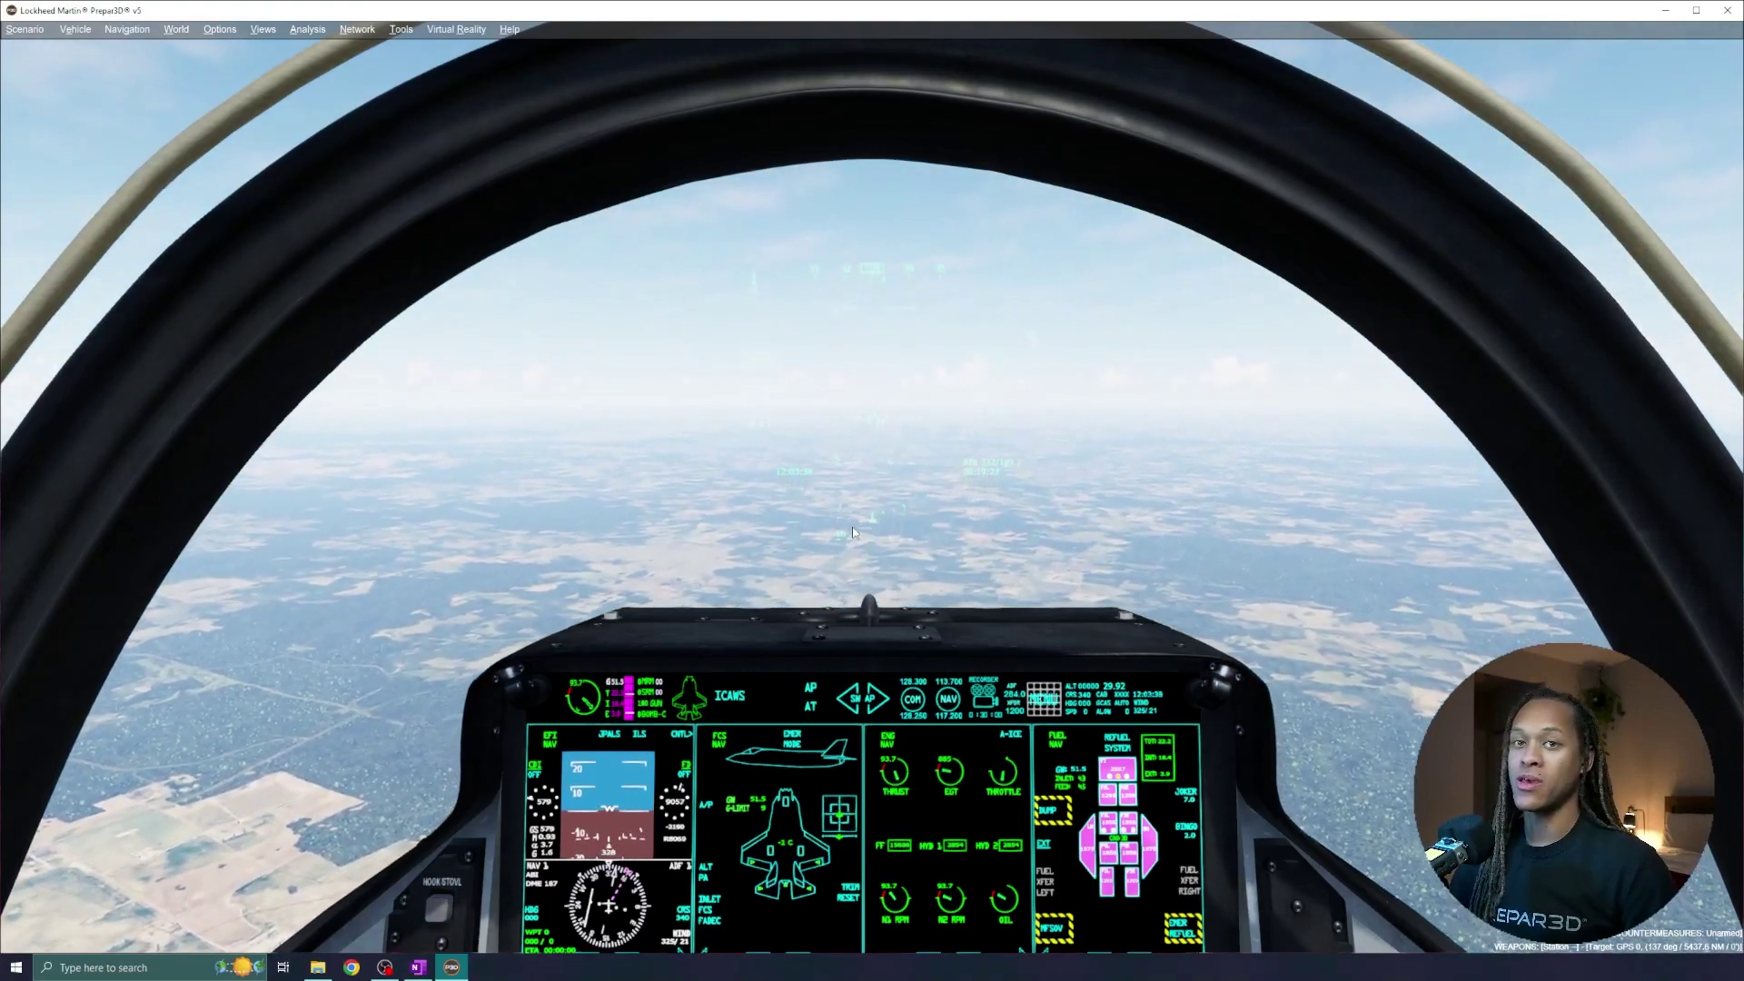
- Open a new Locked Spot outside view, zoomed out and angled down on the jet
{"action": "right_click", "coordinate": [643, 385]}
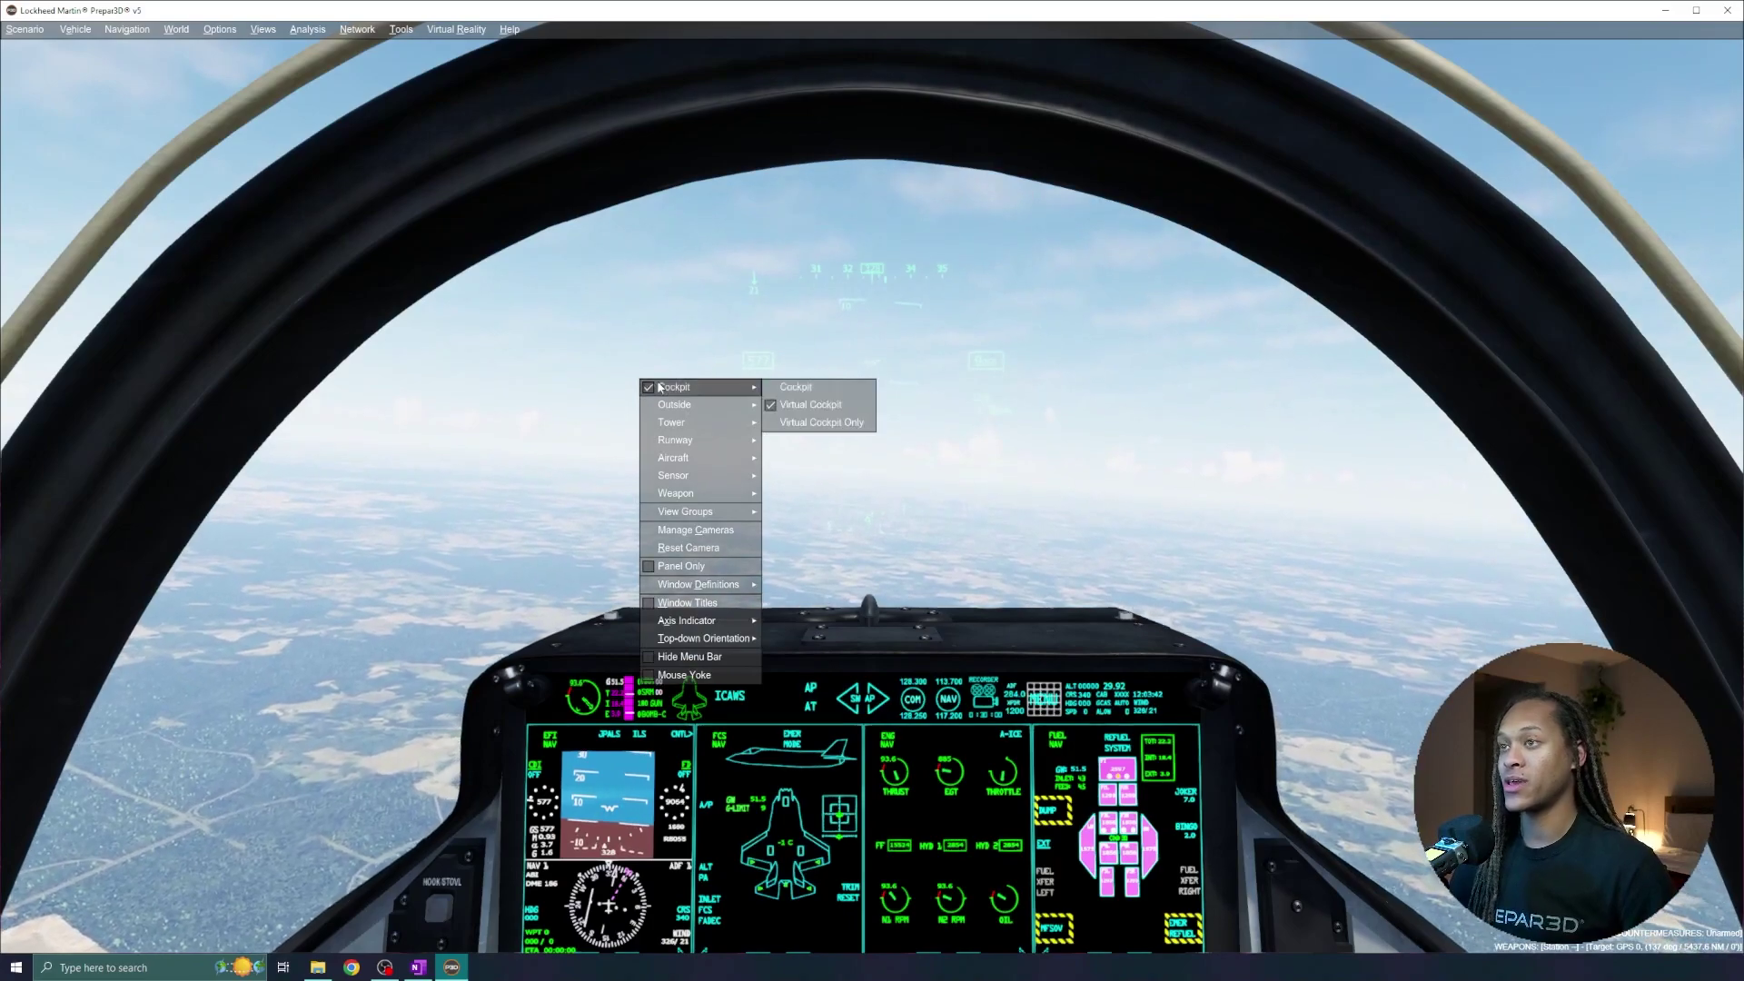
{"action": "mouse_move", "coordinate": [749, 407]}
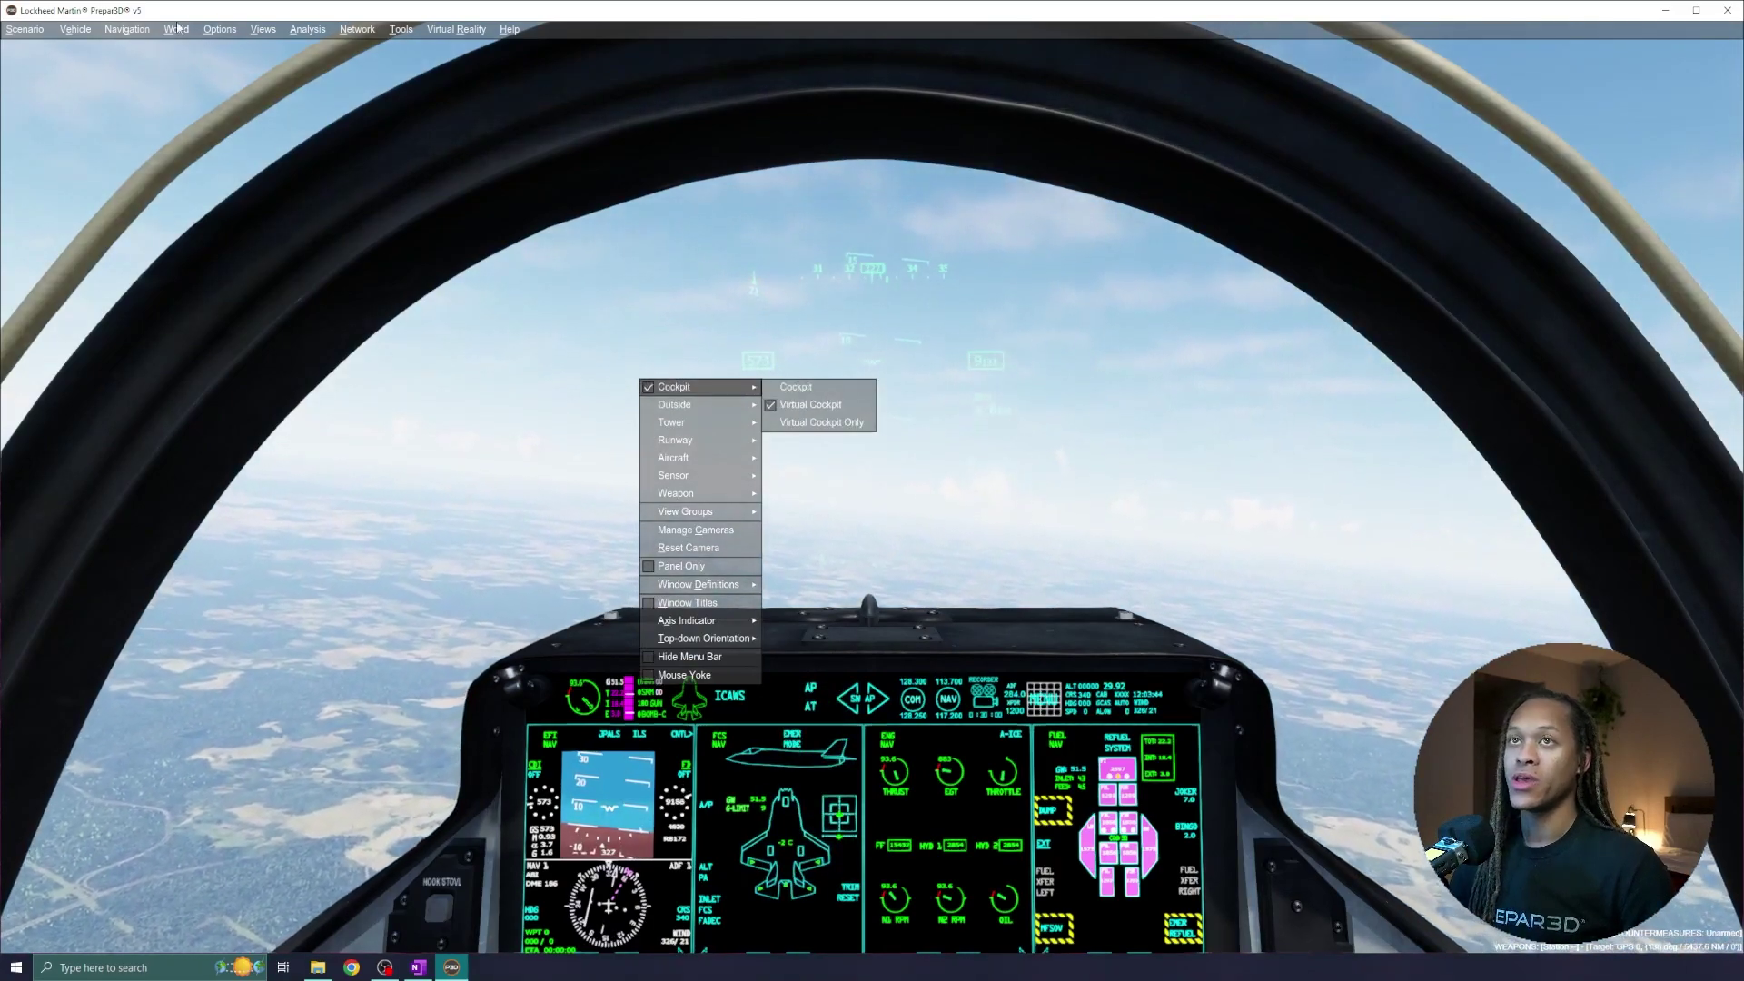
{"action": "left_click", "coordinate": [264, 29]}
{"action": "mouse_move", "coordinate": [382, 66]}
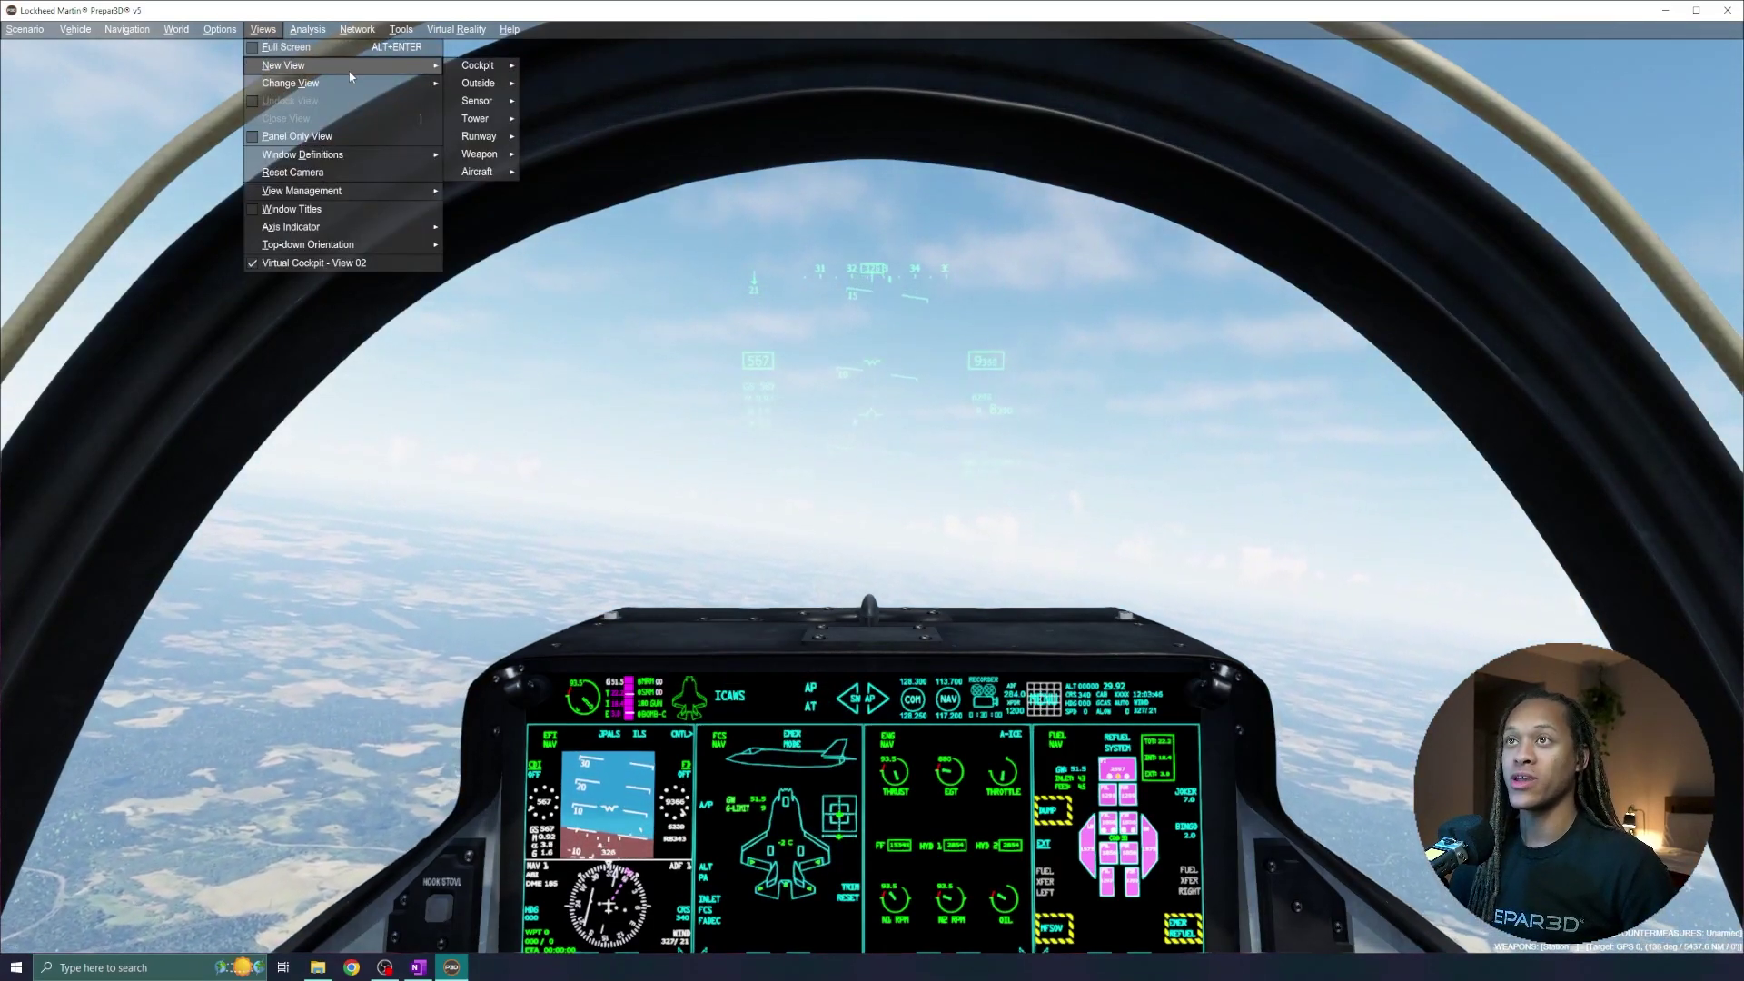
{"action": "mouse_move", "coordinate": [521, 68]}
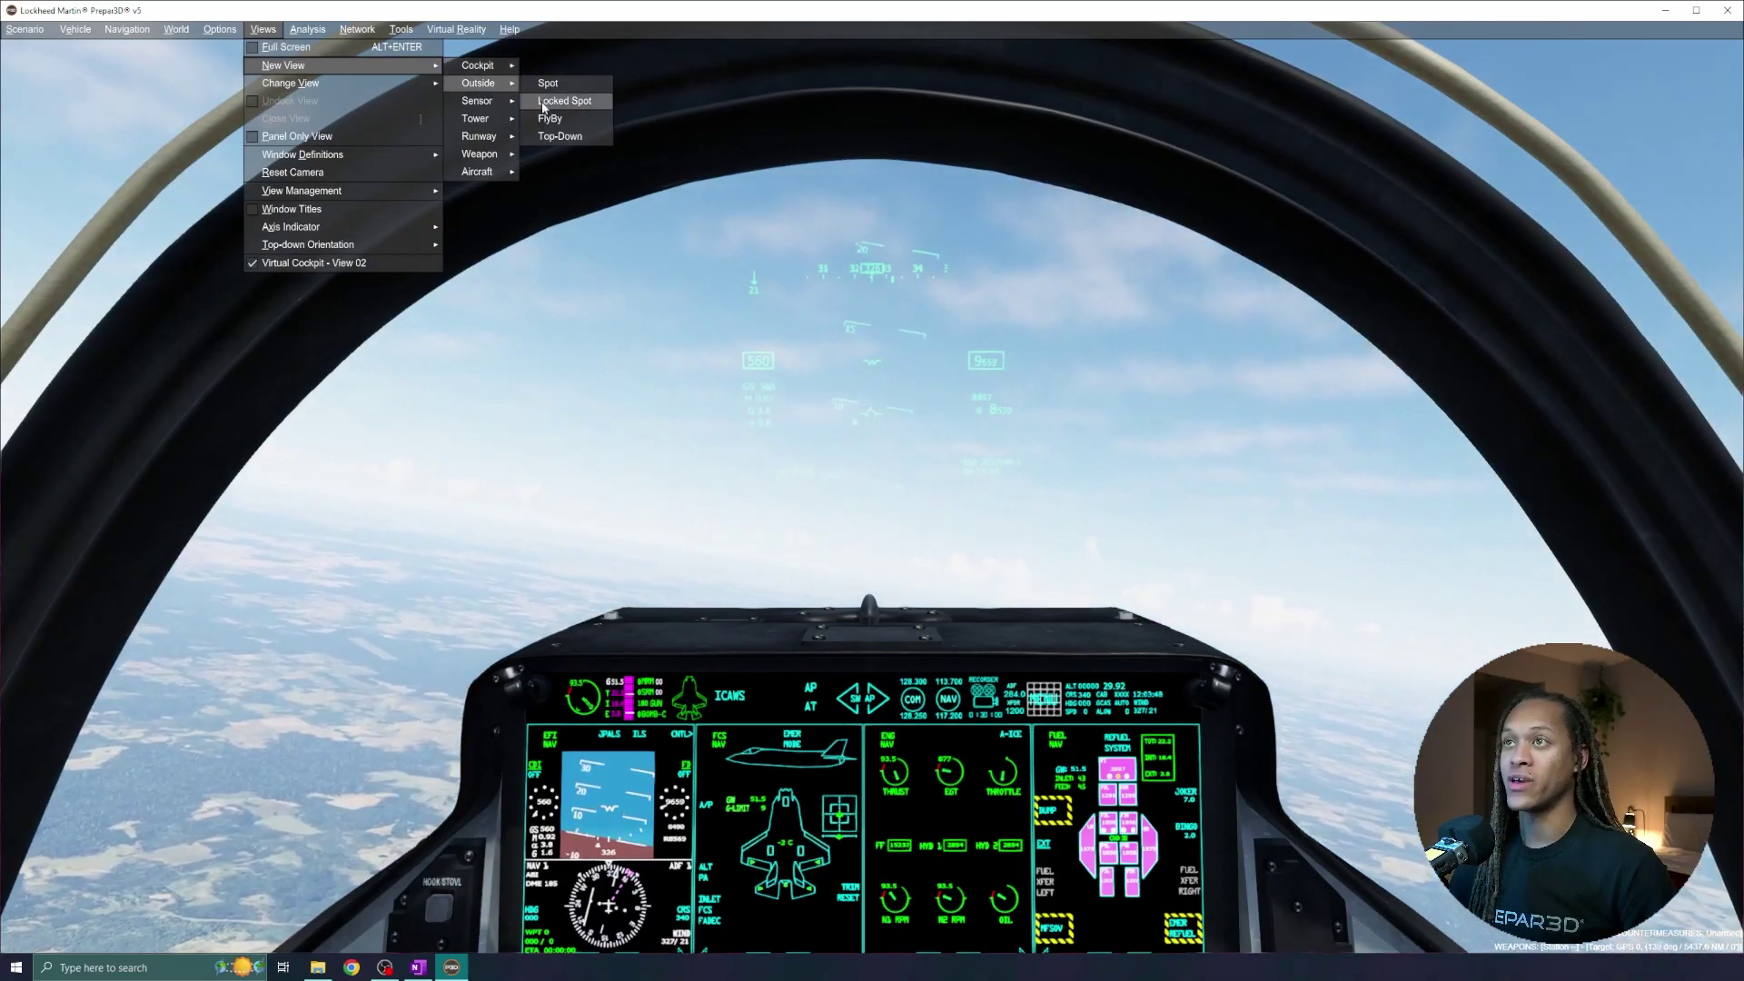
{"action": "left_click", "coordinate": [564, 100]}
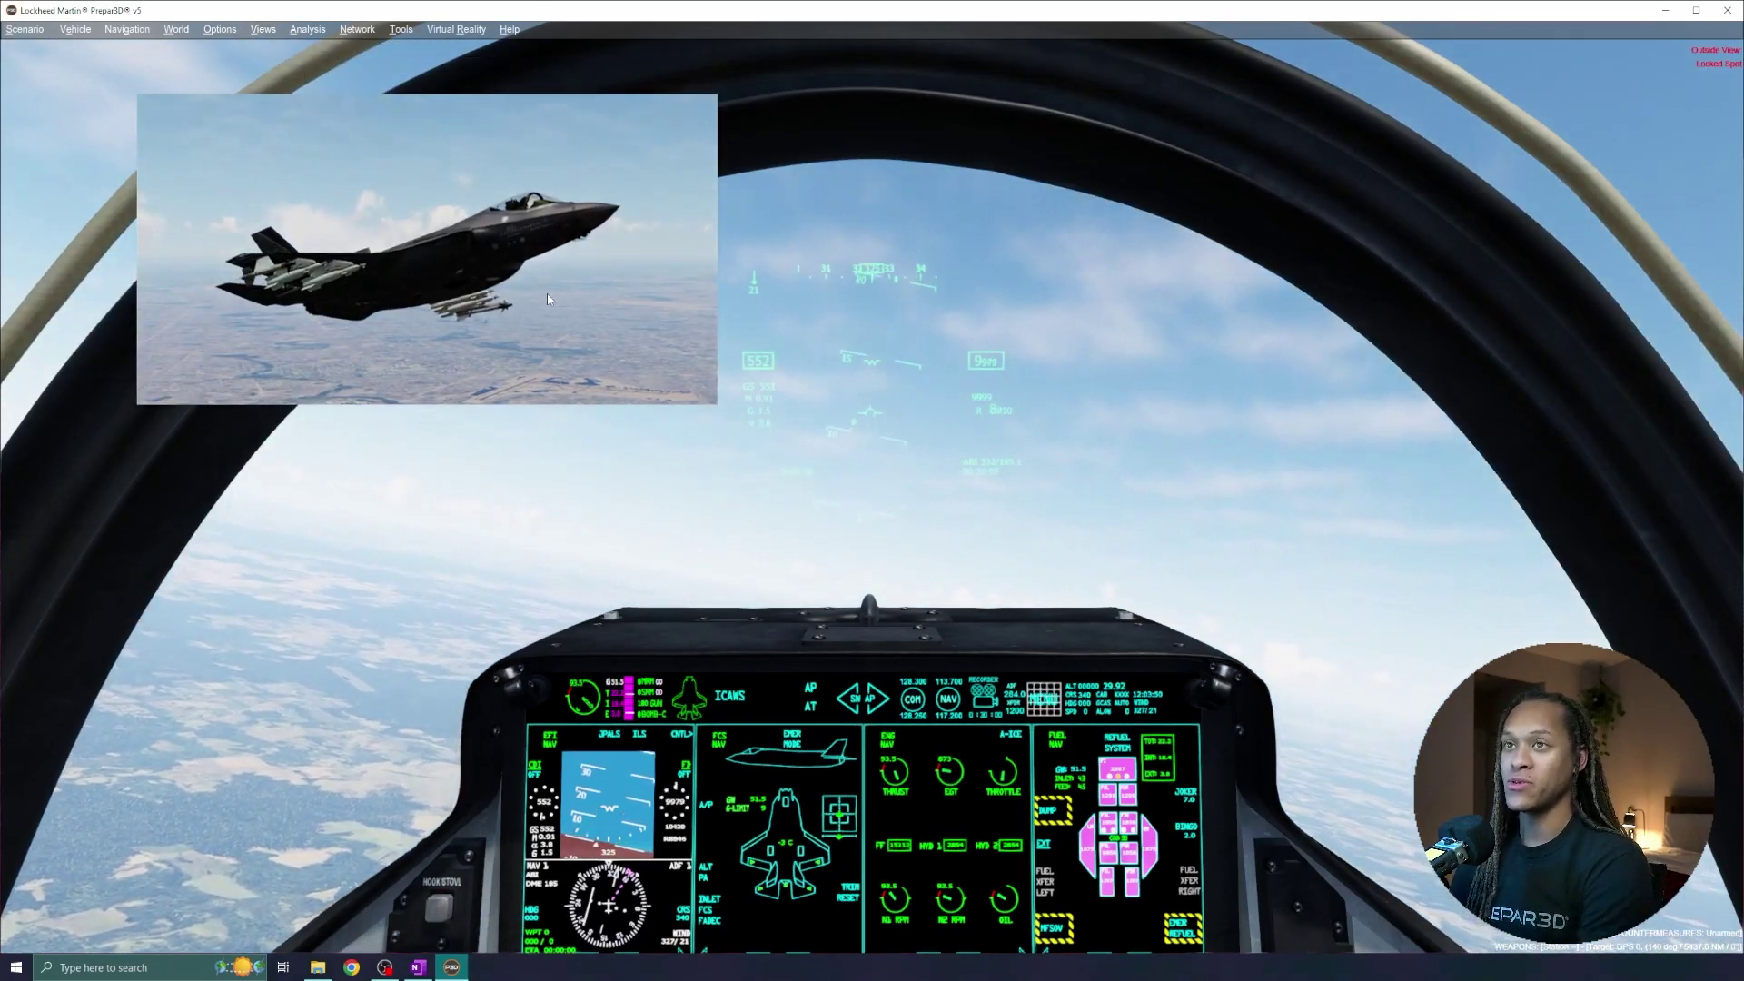
{"action": "scroll", "coordinate": [517, 297], "scroll_direction": "down", "scroll_amount": 5}
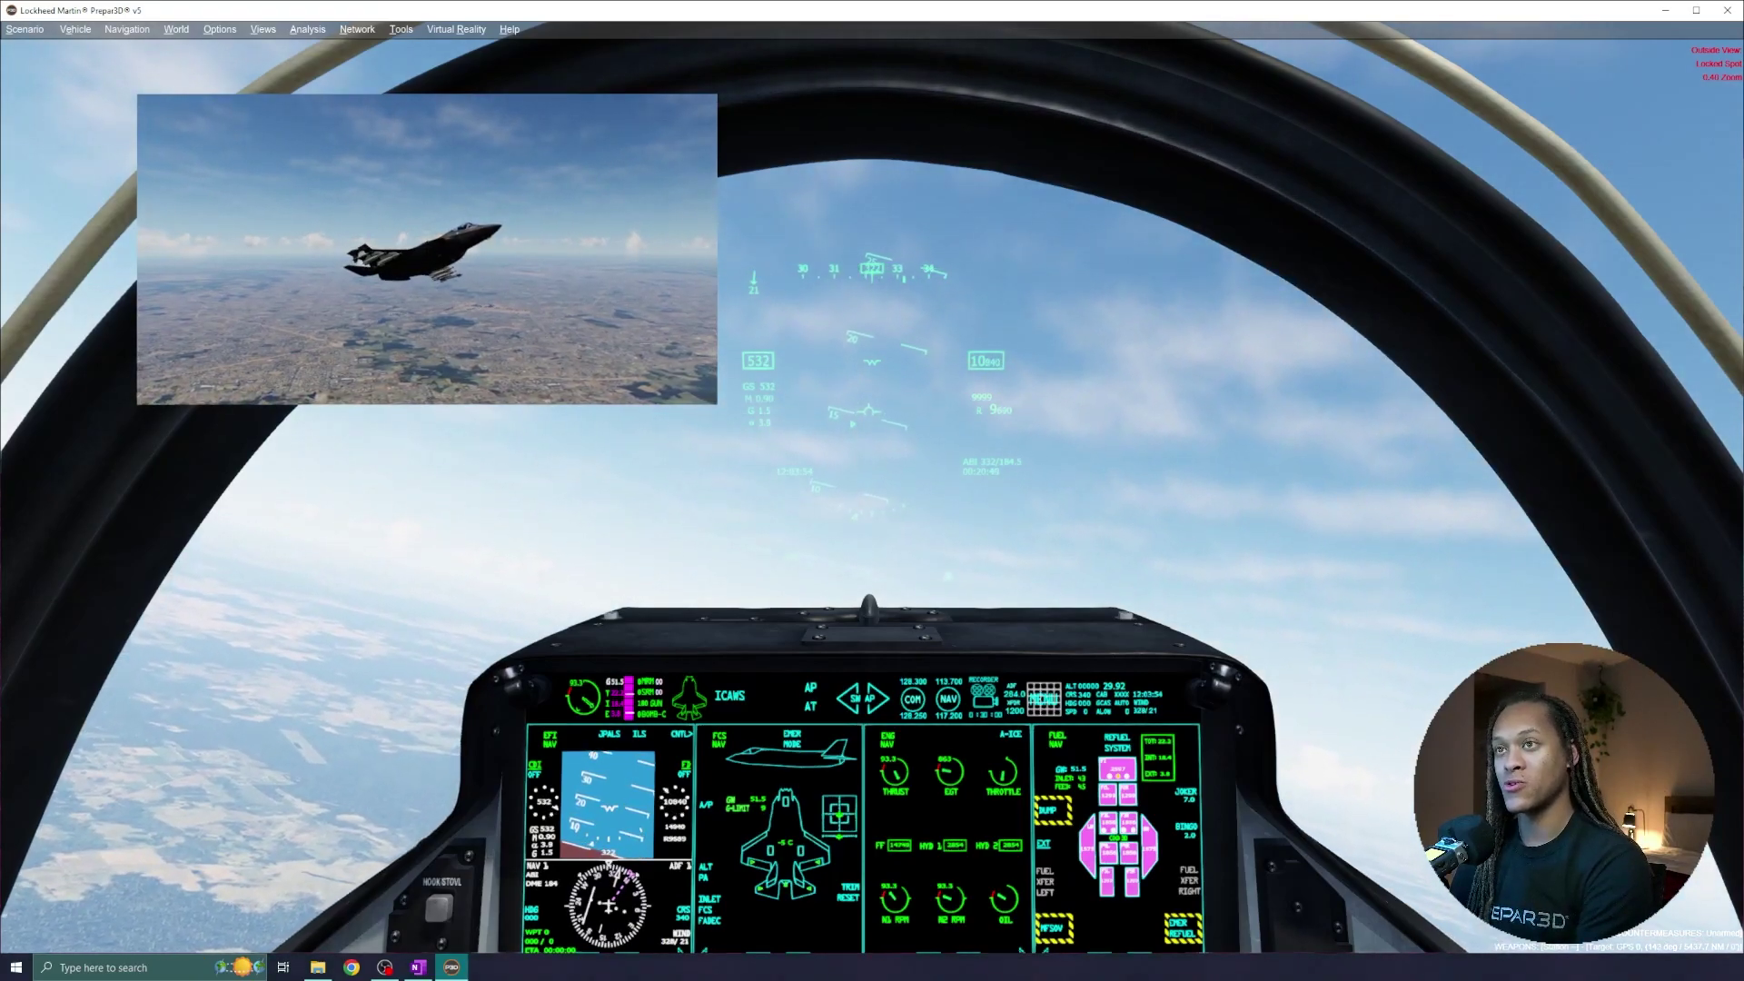
{"action": "mouse_move", "coordinate": [527, 300]}
{"action": "left_mouse_down"}
{"action": "mouse_move", "coordinate": [492, 317]}
{"action": "mouse_move", "coordinate": [679, 388]}
{"action": "left_mouse_up"}
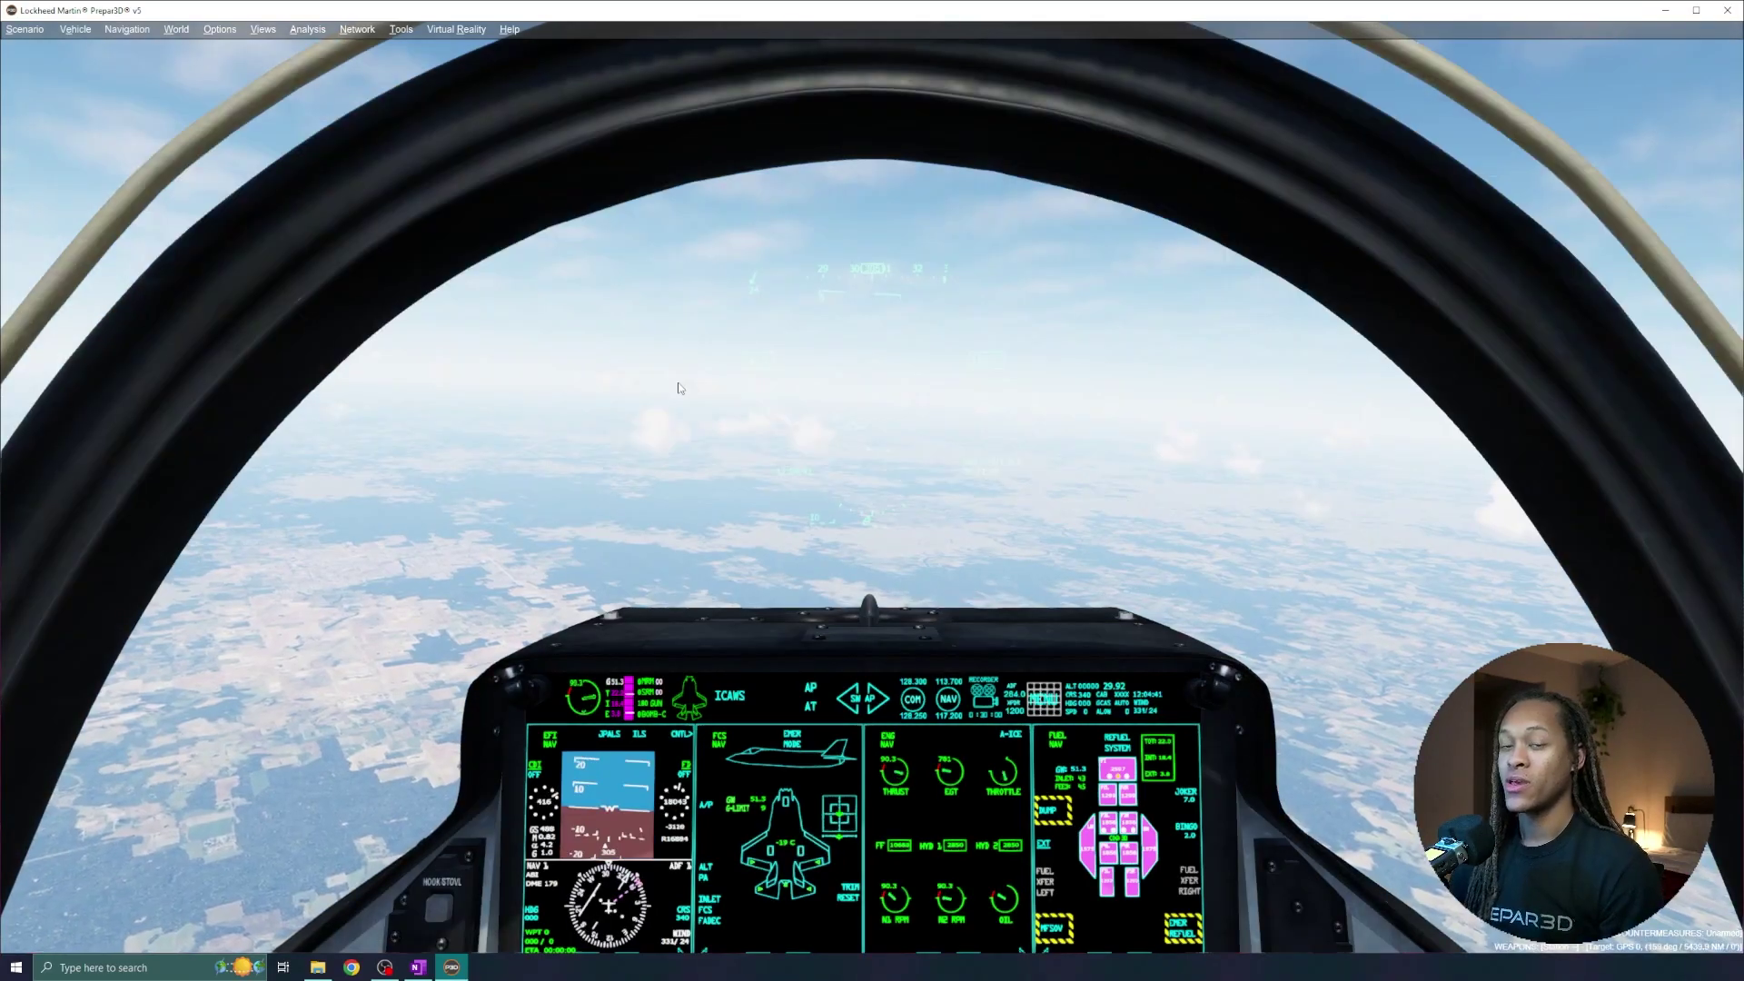
{"action": "left_click", "coordinate": [176, 30]}
- Shift the time about 7.7 hours ahead to 19:46 dusk on 4/14/2020 and apply it
{"action": "left_click", "coordinate": [216, 47]}
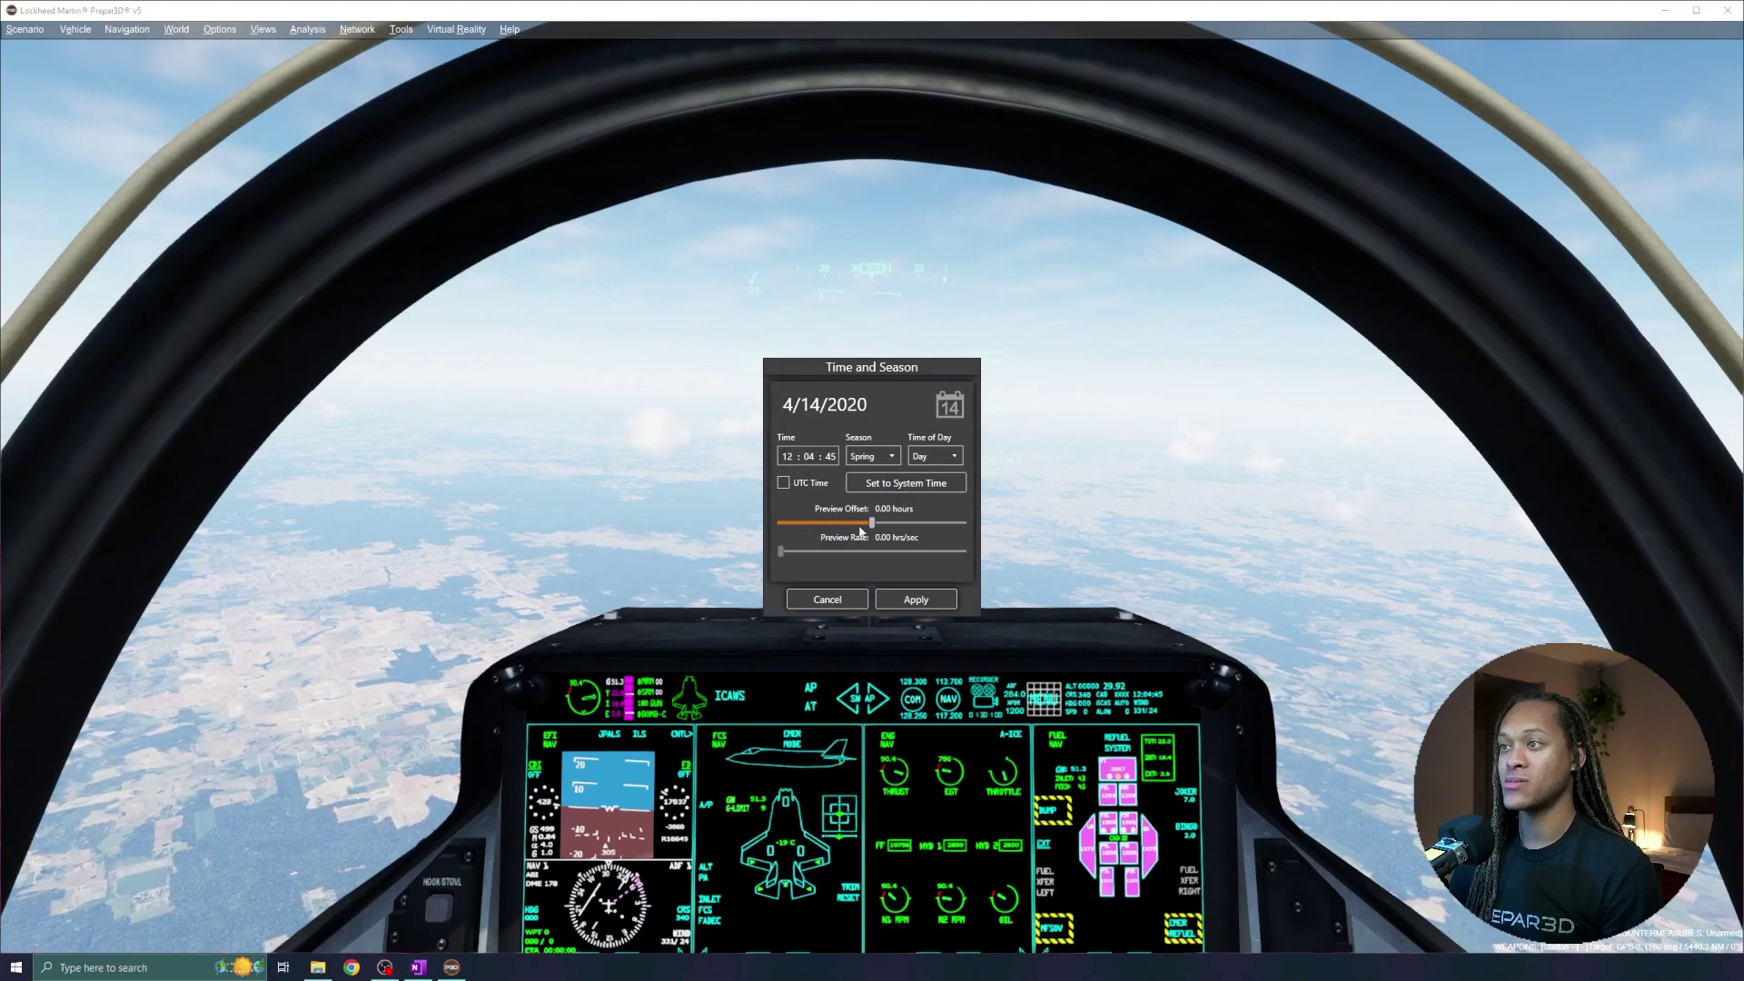
{"action": "left_click_drag", "start_coordinate": [817, 523], "coordinate": [903, 530]}
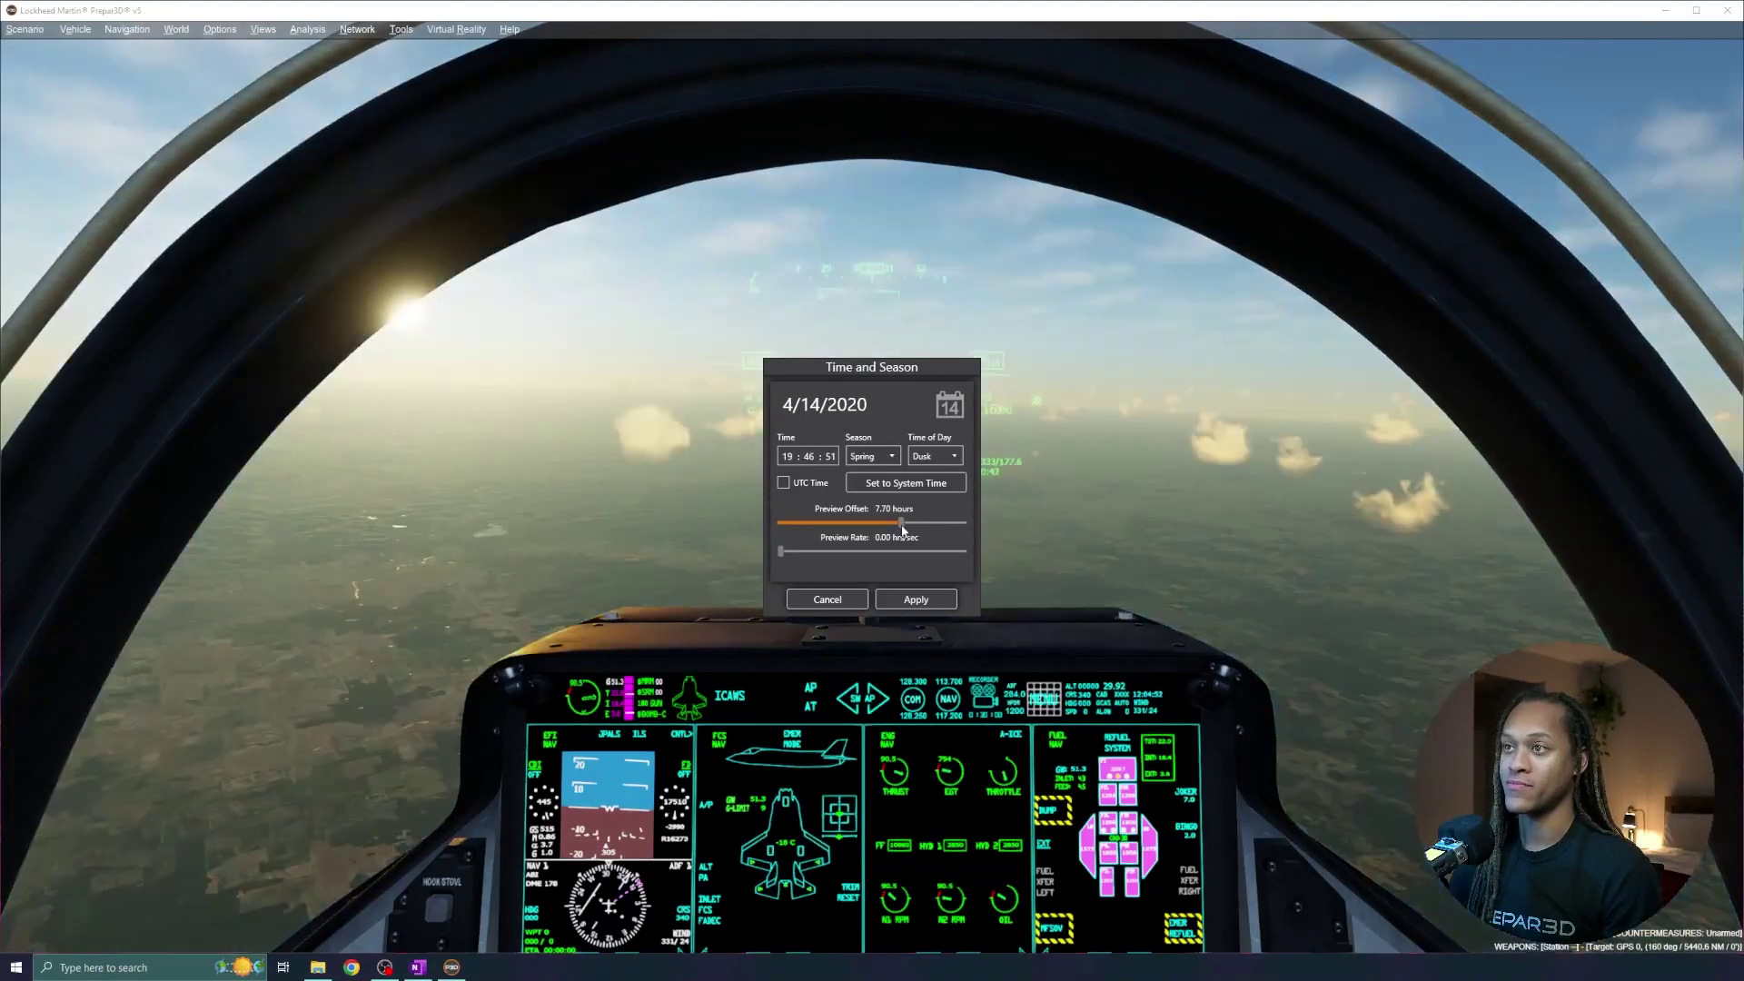
{"action": "left_click", "coordinate": [894, 604]}
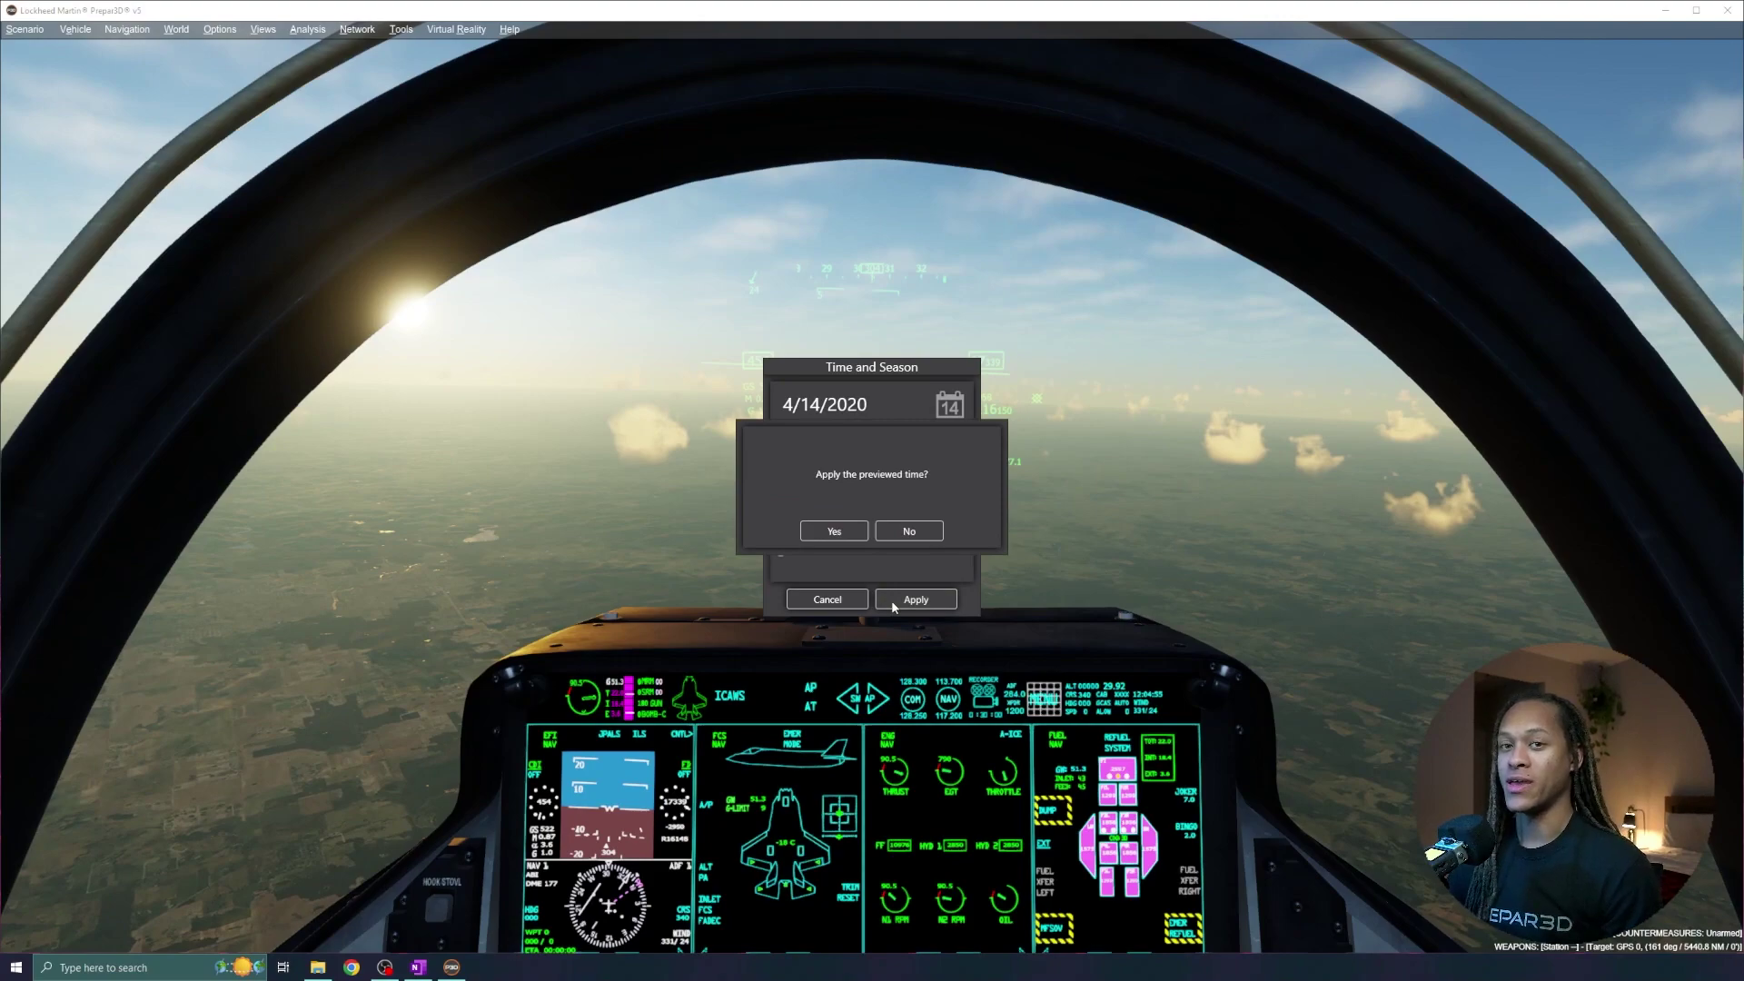
{"action": "left_click", "coordinate": [836, 531]}
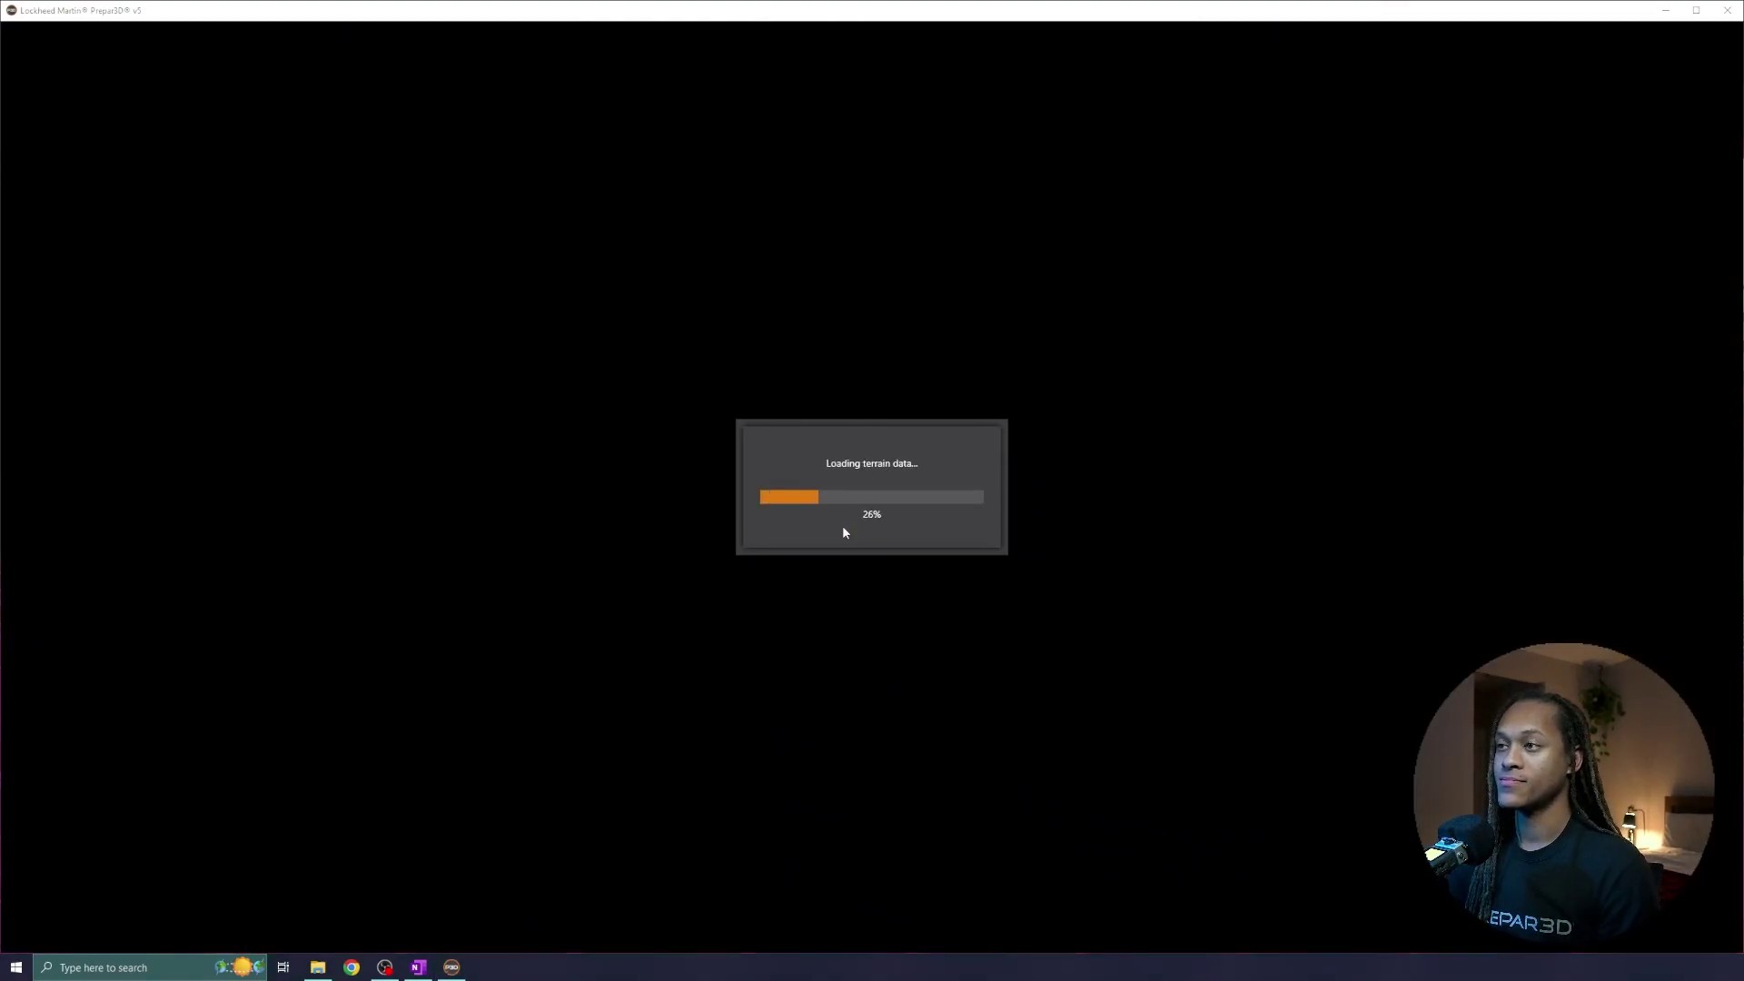